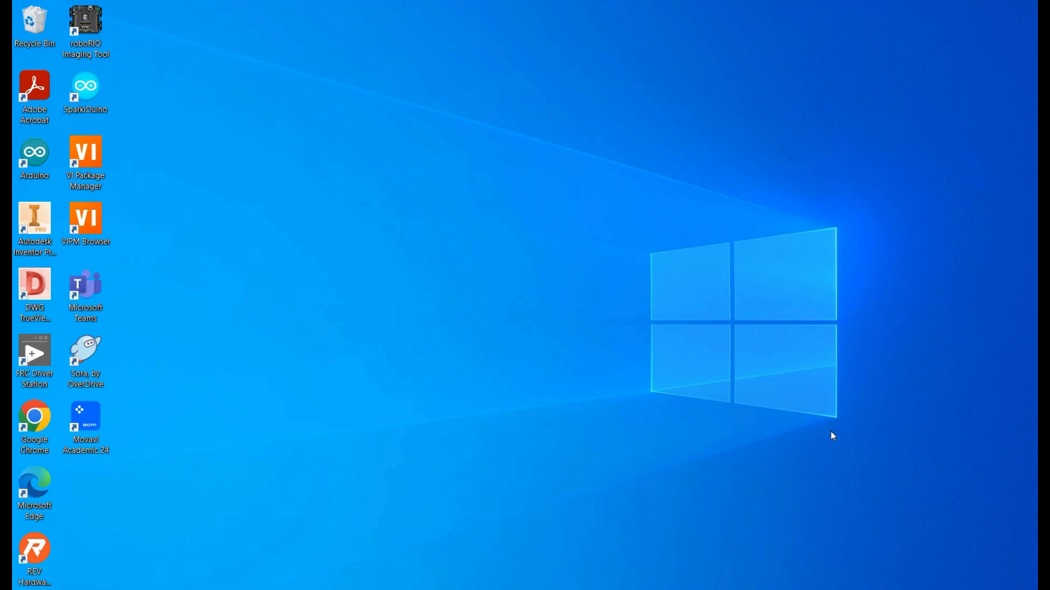
Step: Launch Autodesk Inventor Professional and create a new part
double_click(38, 218)
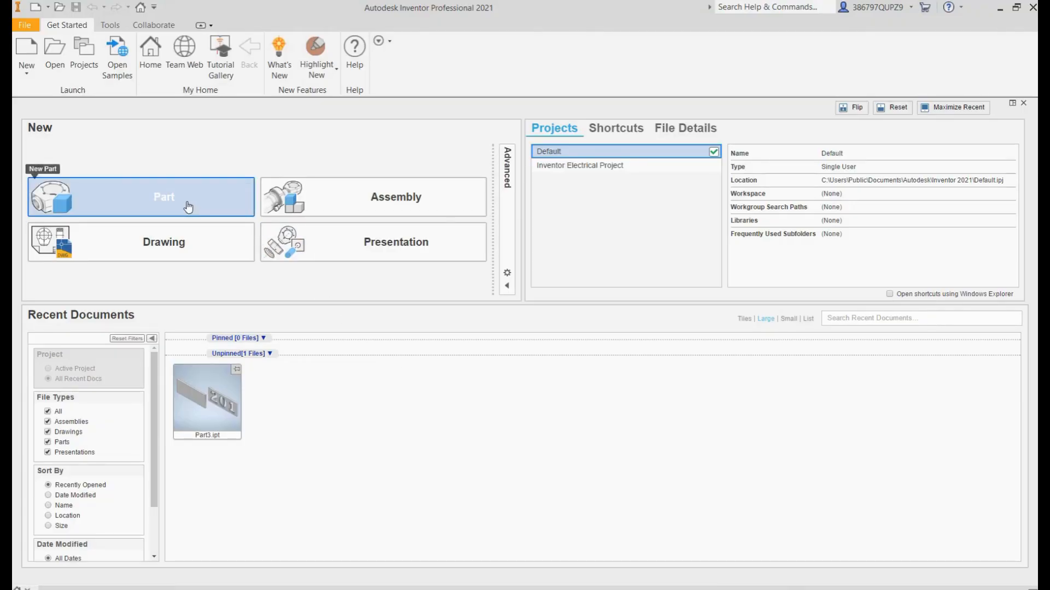
click(115, 189)
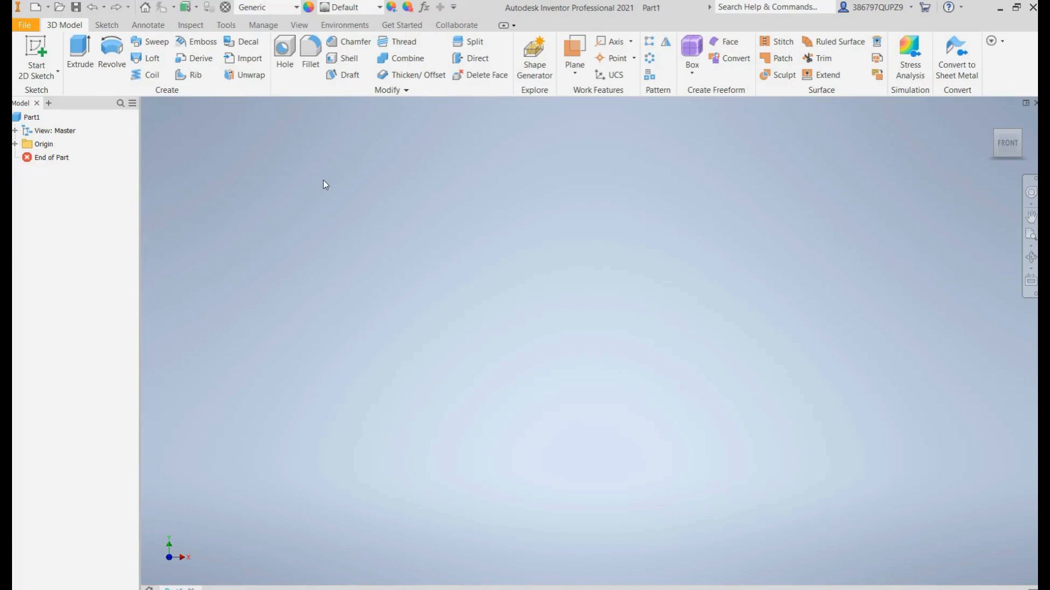
Step: Expand the part's origin folder and start a 2D sketch on the XY plane
click(29, 117)
click(23, 145)
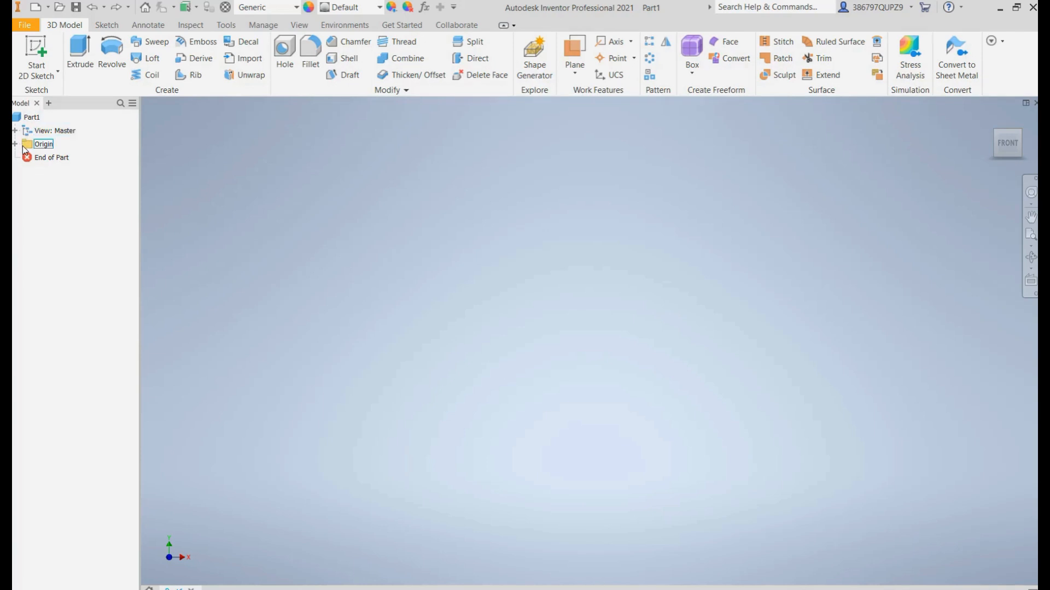
click(62, 147)
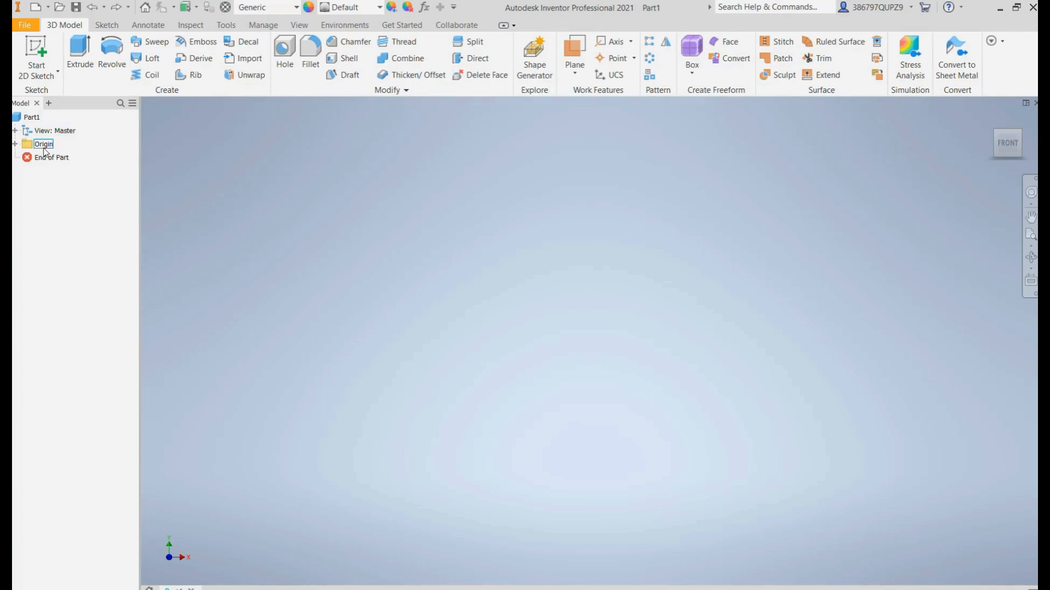
click(15, 145)
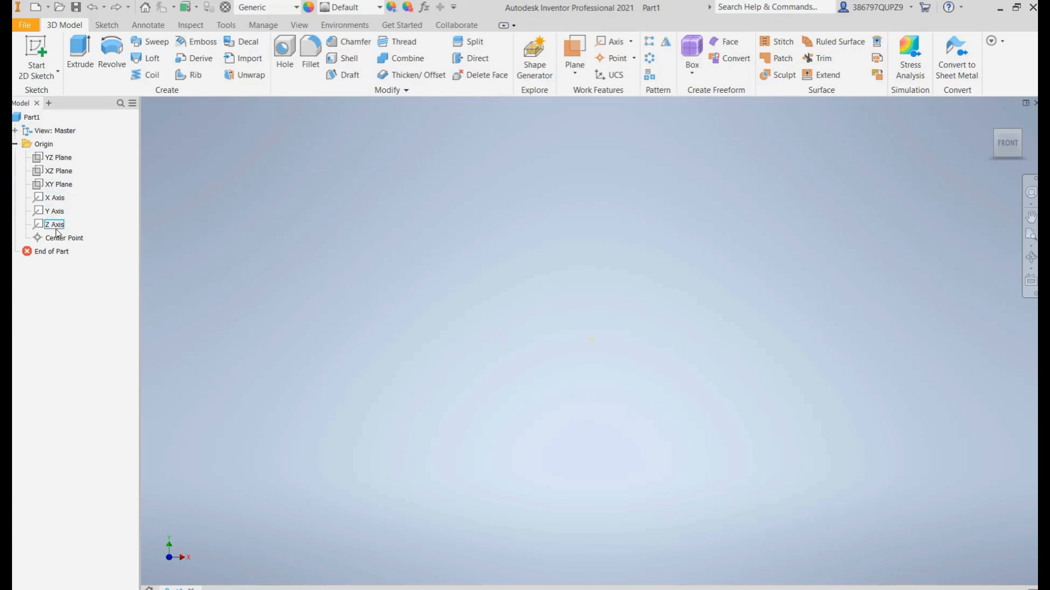
click(58, 185)
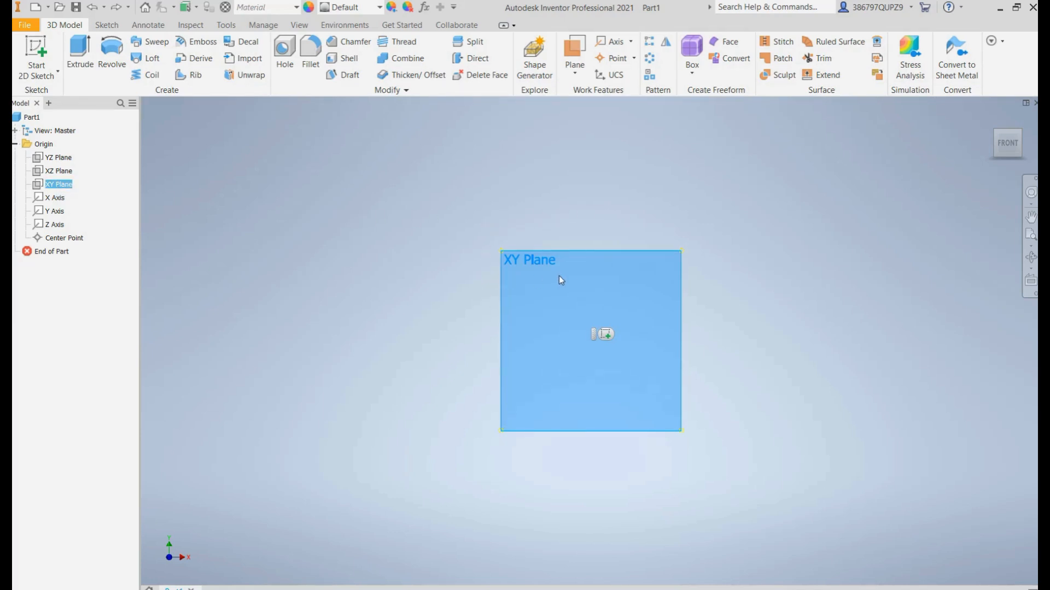
click(607, 334)
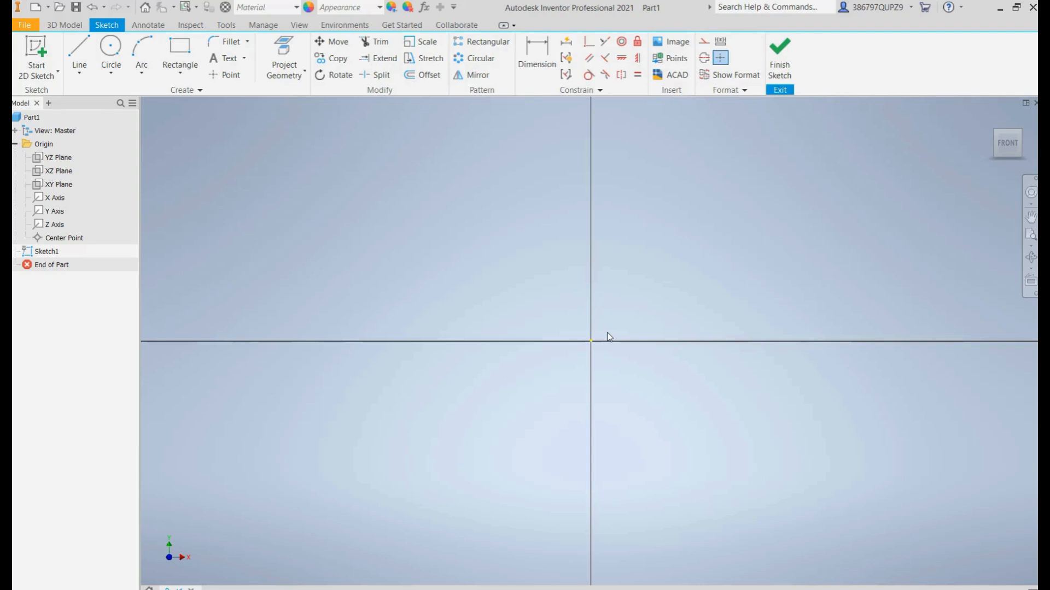
Step: Sketch a rectangle about 1.75 in wide and 0.96 in high, with one edge on each axis and a corner at the origin
click(176, 48)
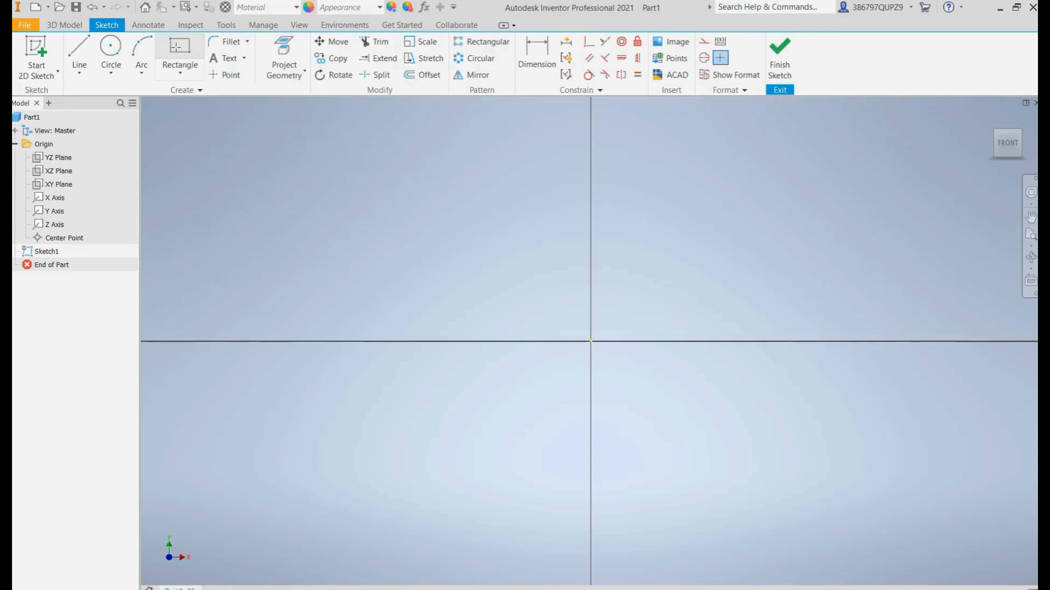
click(591, 122)
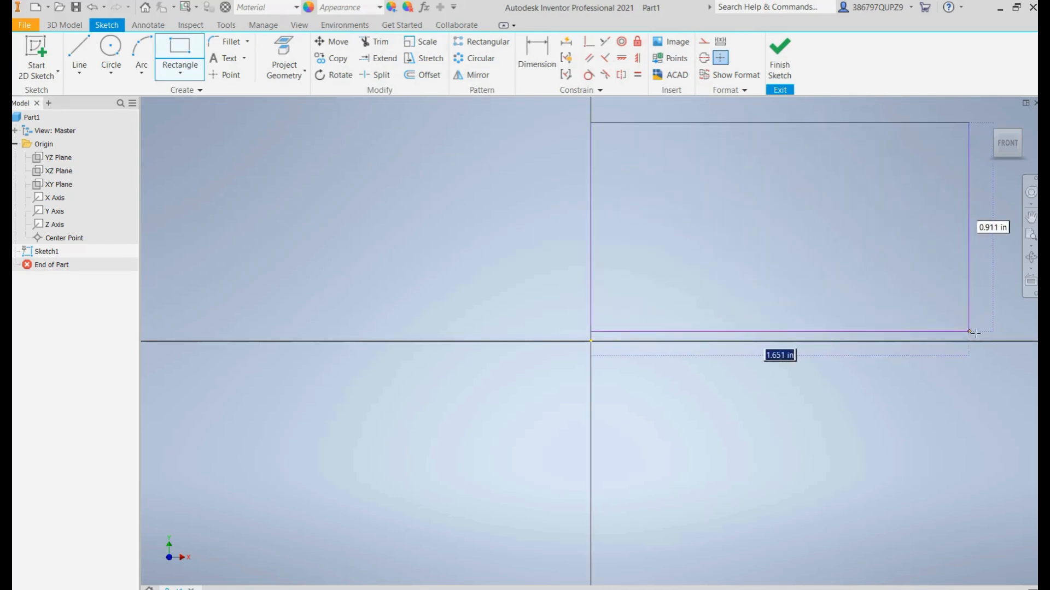
click(991, 341)
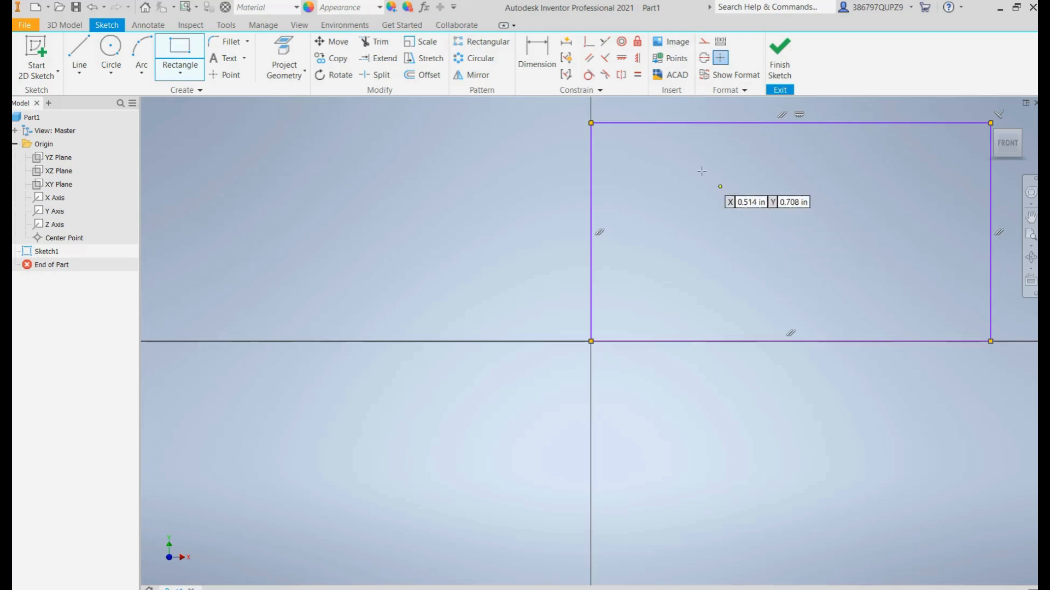
Step: Dimension the rectangle's width between its two vertical edges and set it to 6.6 in
click(533, 46)
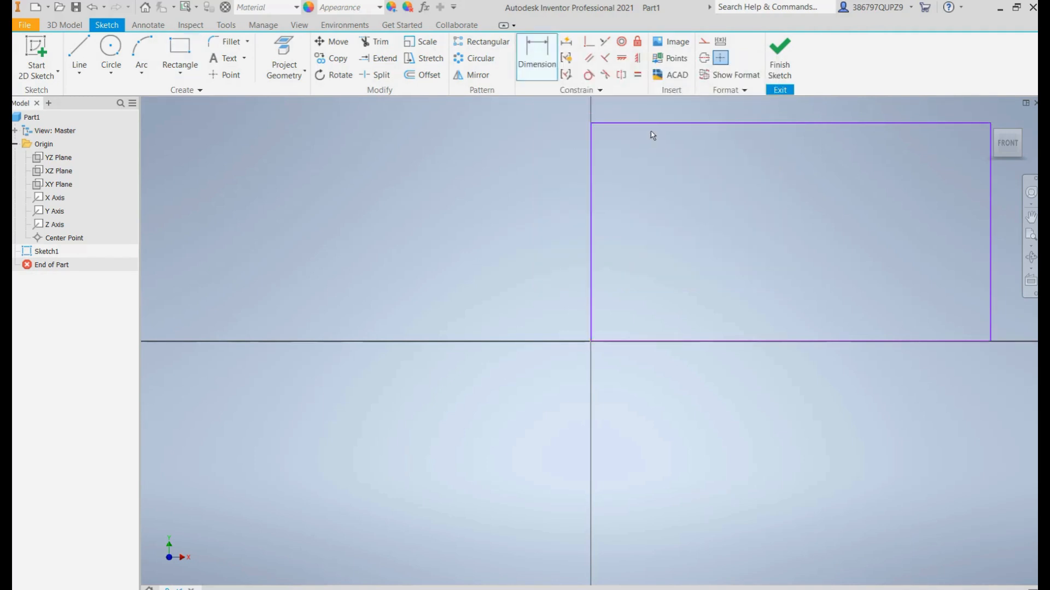
click(593, 198)
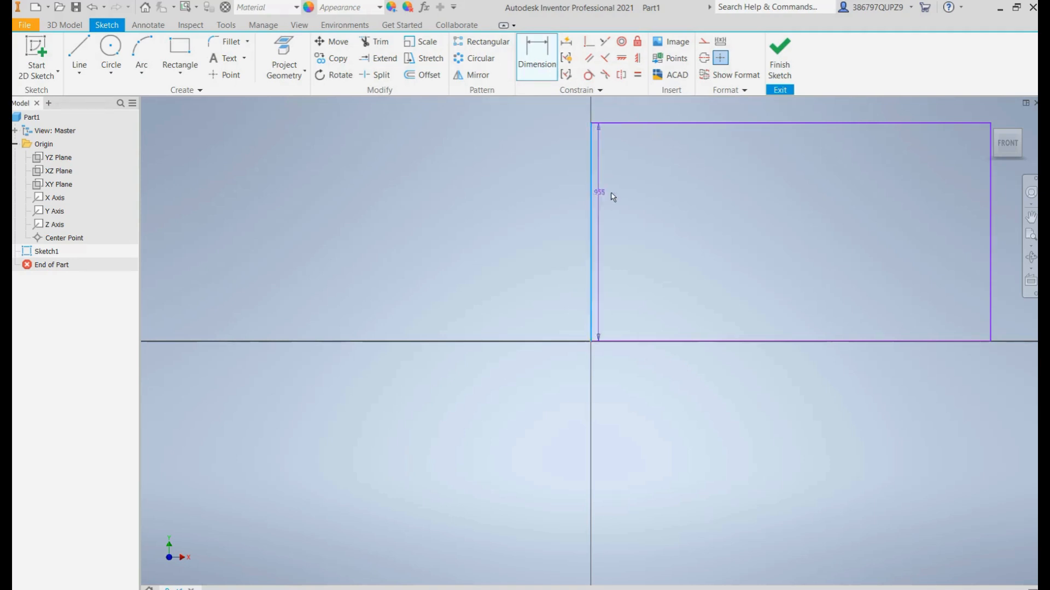
click(992, 229)
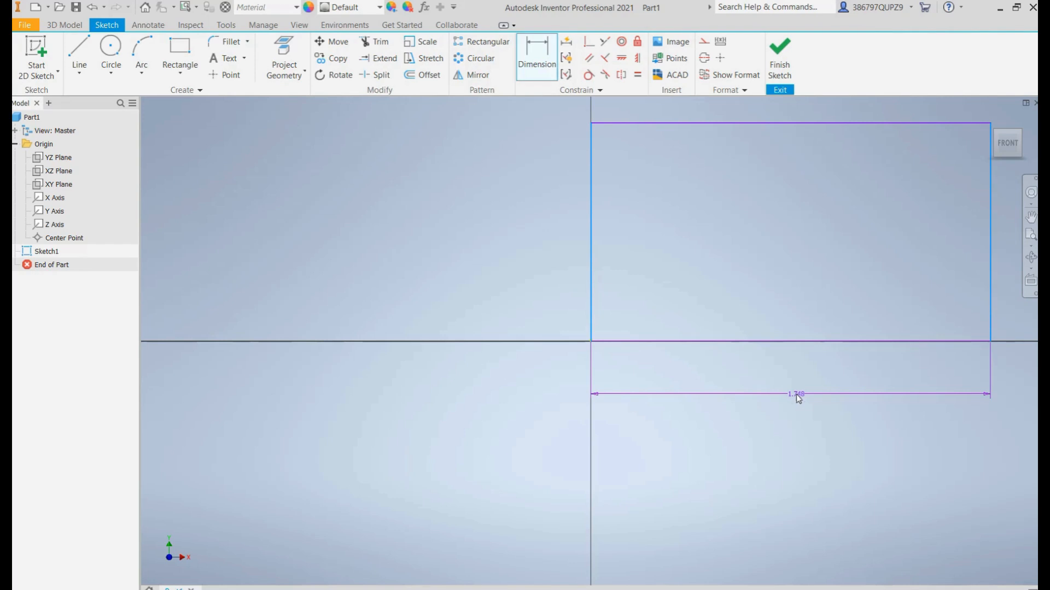
click(797, 395)
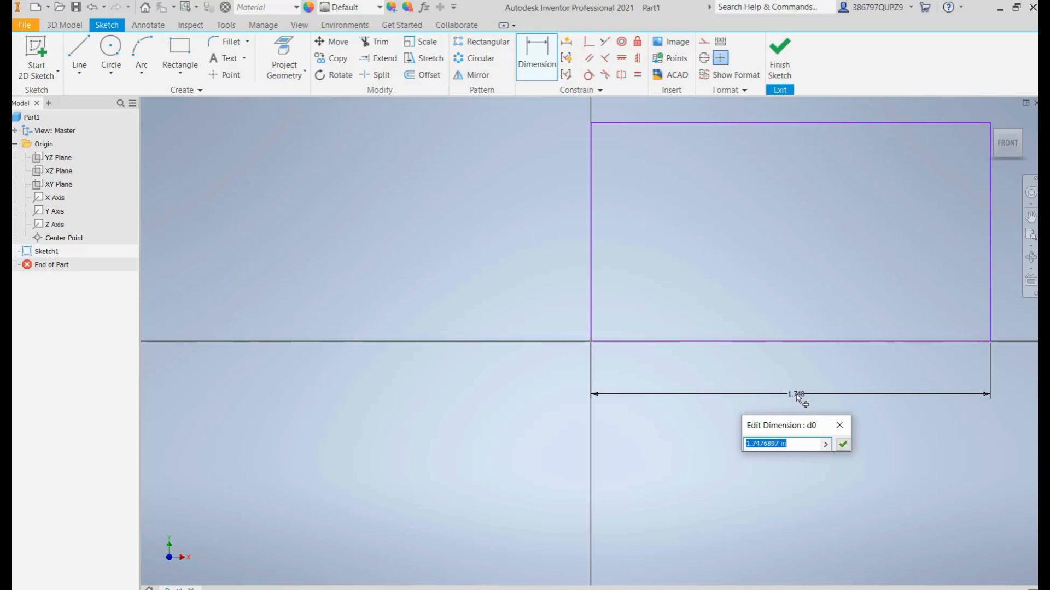
text(6.6 in)
key(Return)
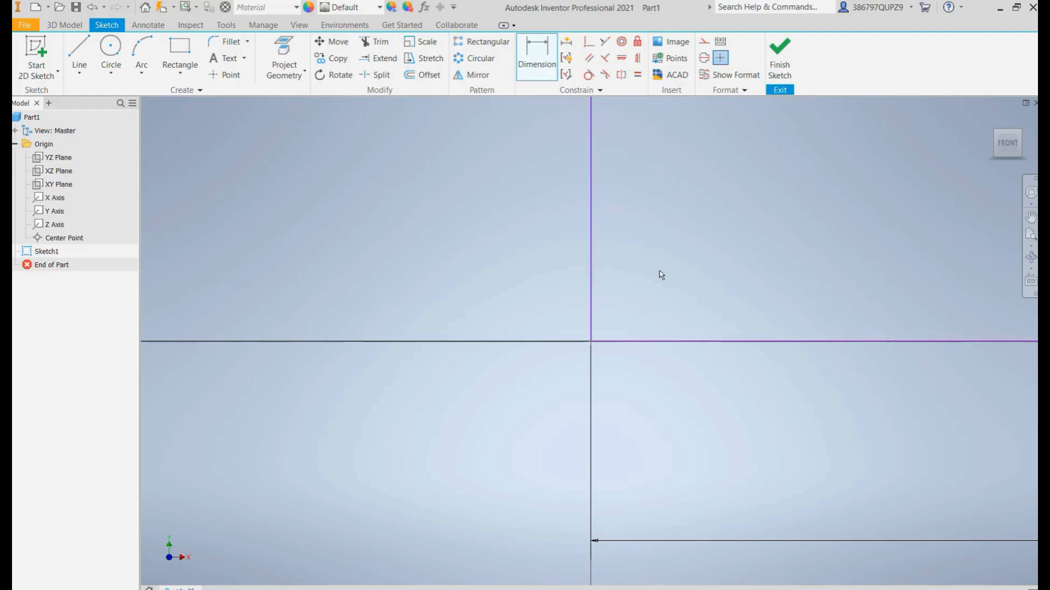
right_click(684, 253)
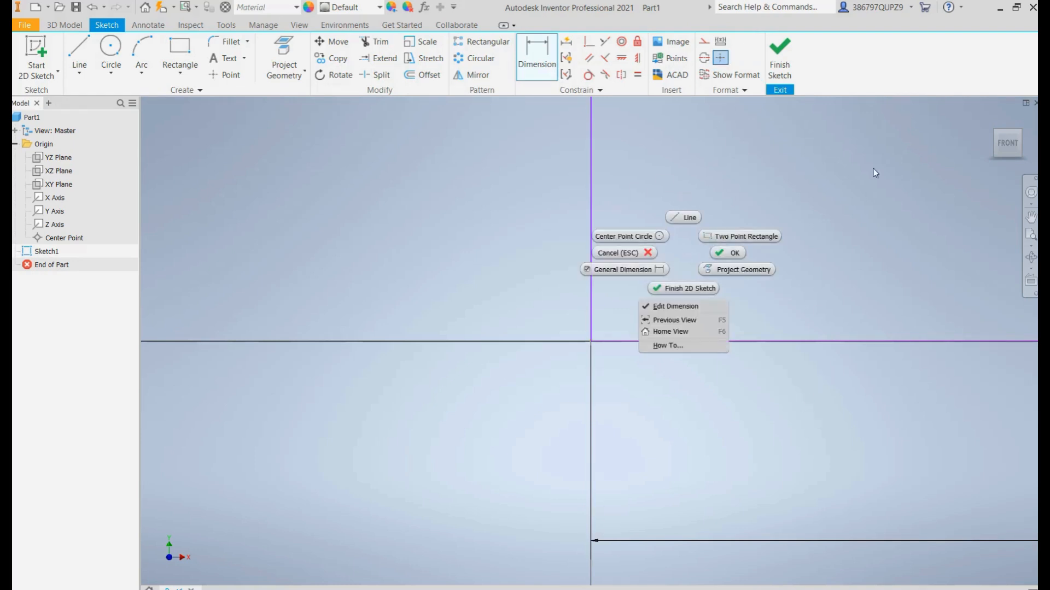
key(Escape)
Step: Dimension the rectangle's height between its two horizontal edges and set it to 2.600 in
mouse_move(995, 147)
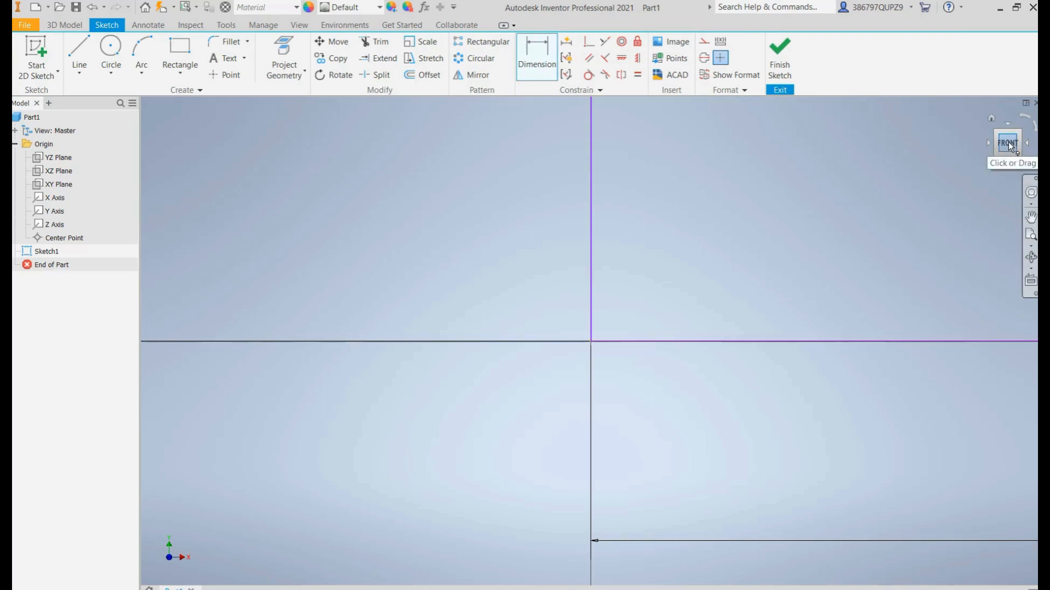
click(1008, 143)
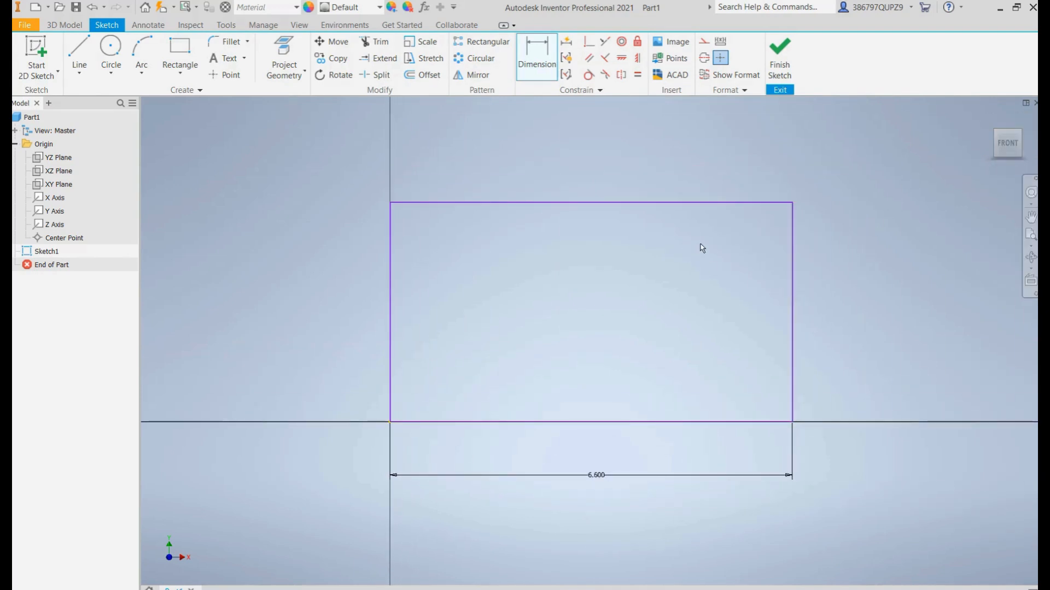
click(512, 203)
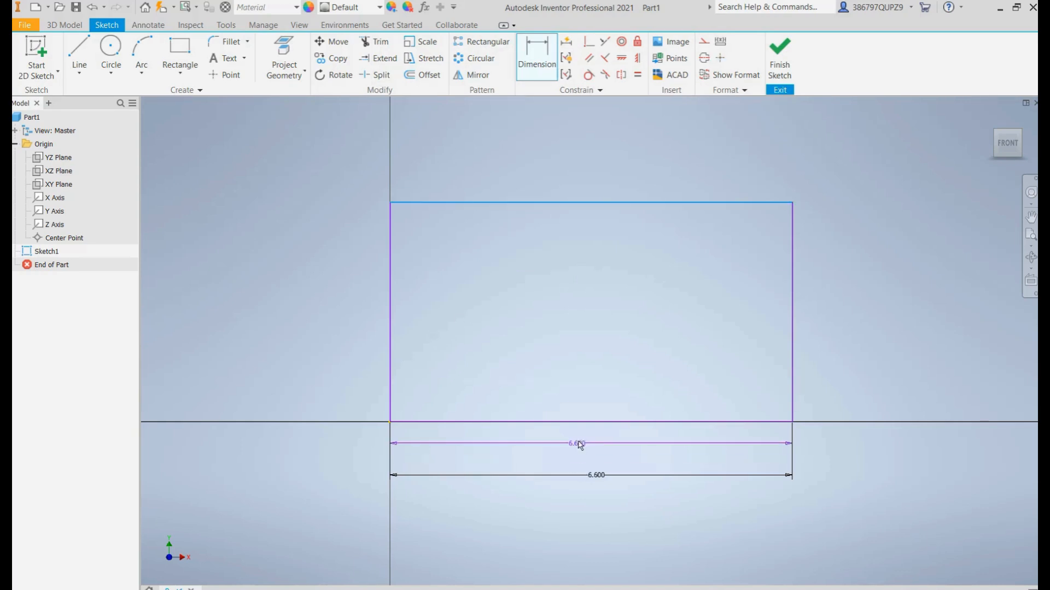
click(566, 423)
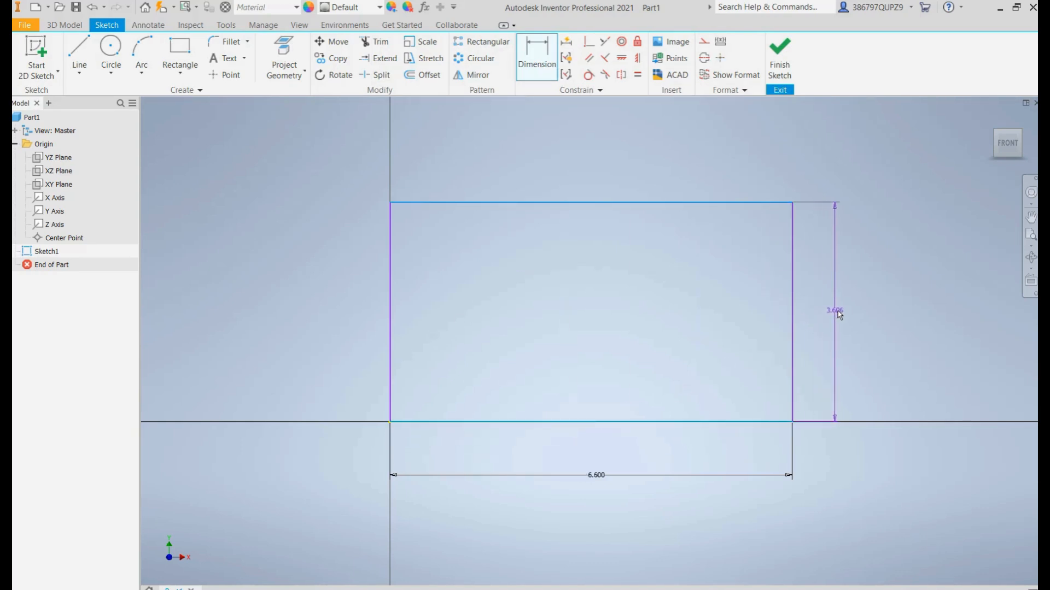
click(839, 313)
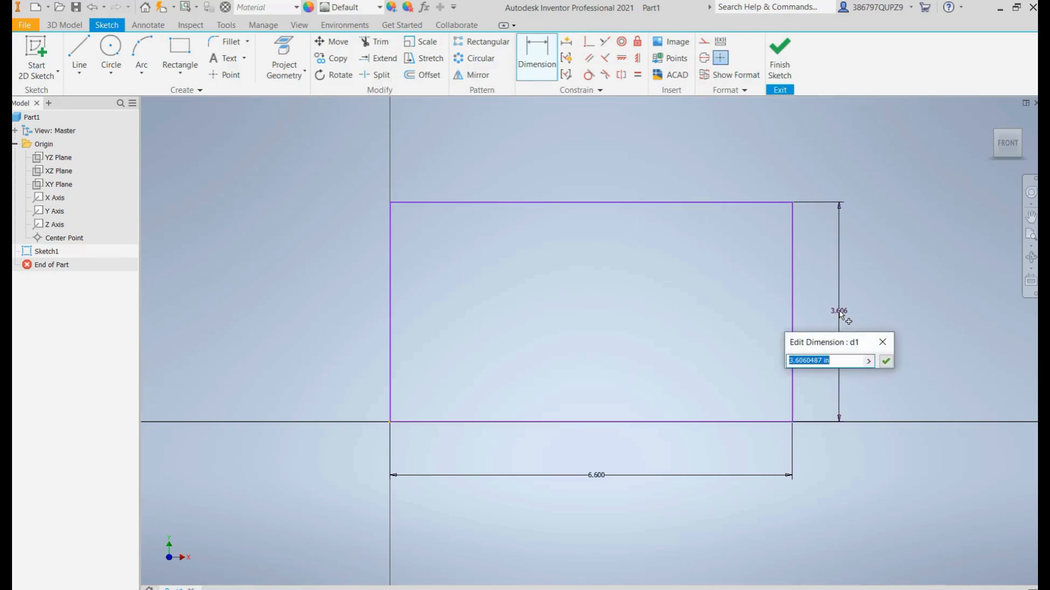
text(2.)
text(600)
key(Return)
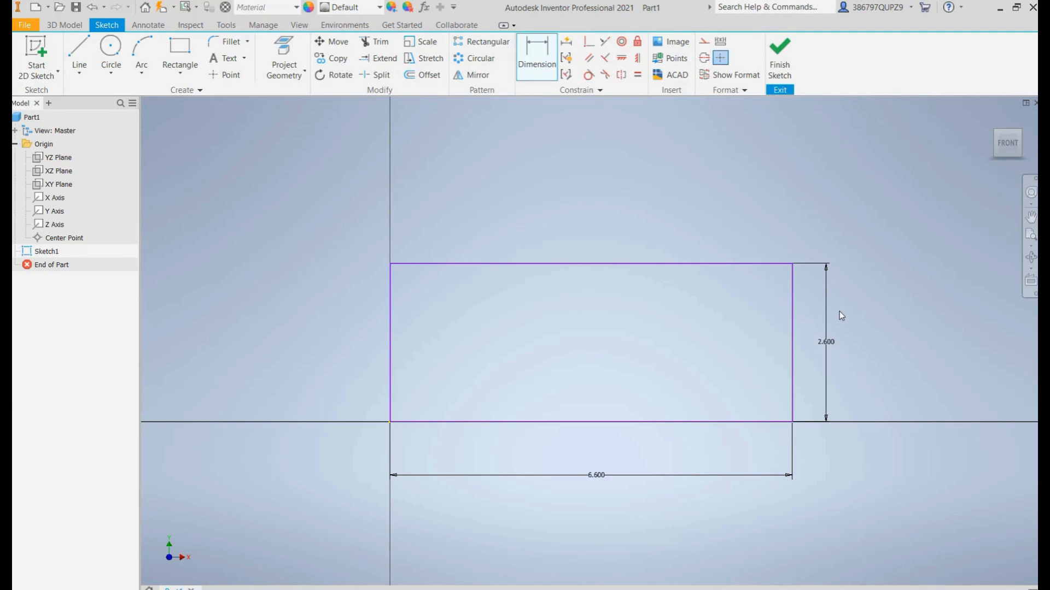
key(Escape)
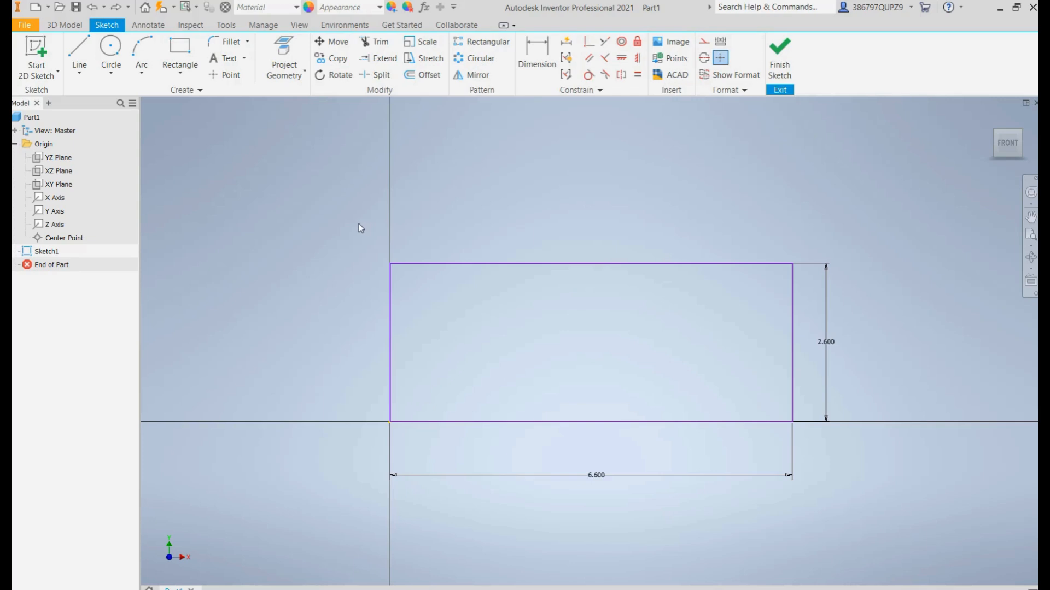
Step: Duplicate the rectangle with its dimensions and place the copy just above the original
drag(358, 224, 963, 526)
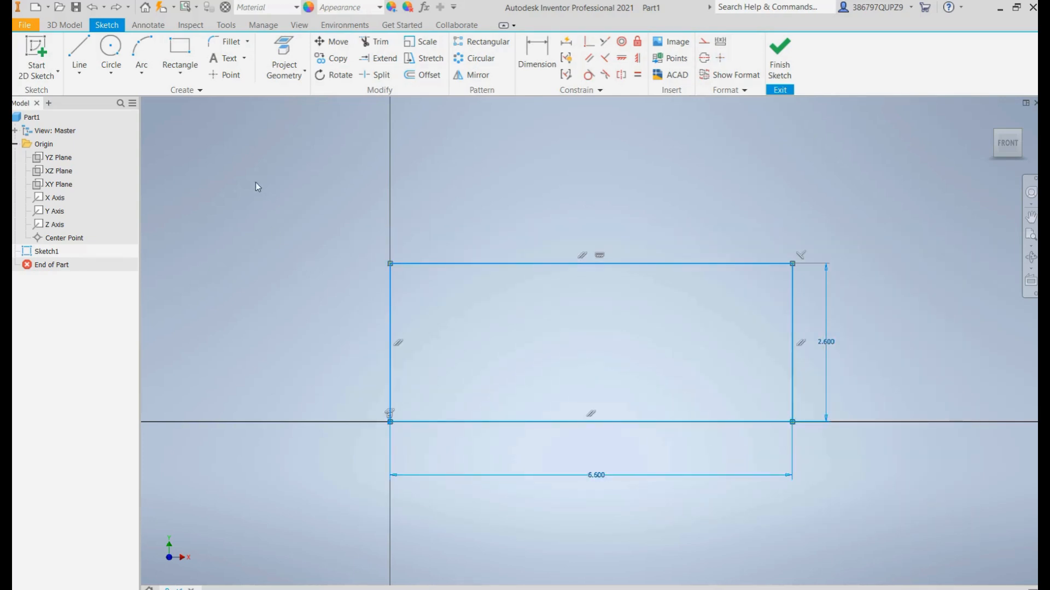
key(ctrl+v)
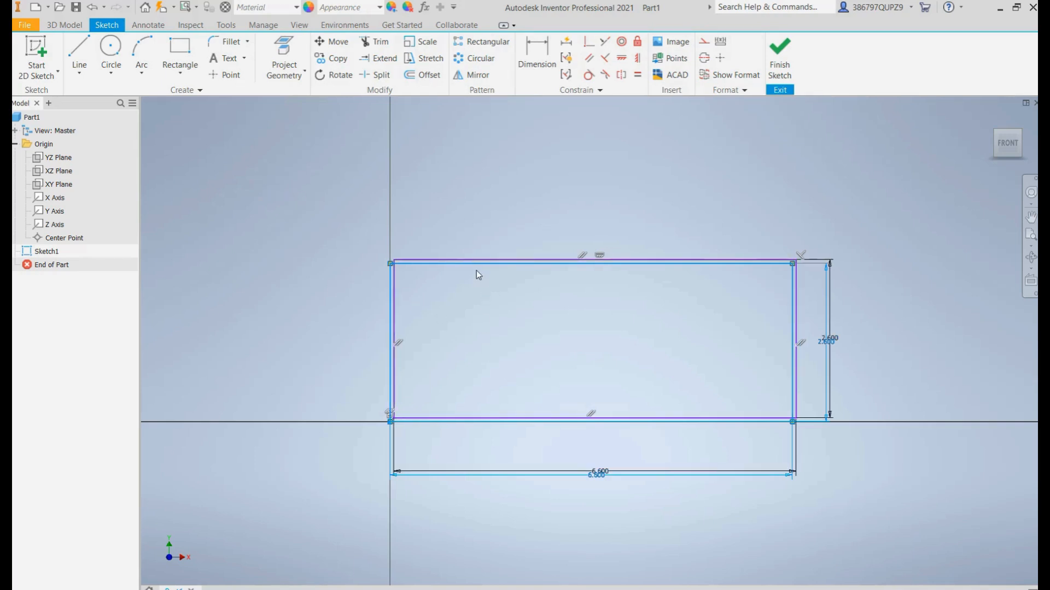
drag(474, 266, 516, 97)
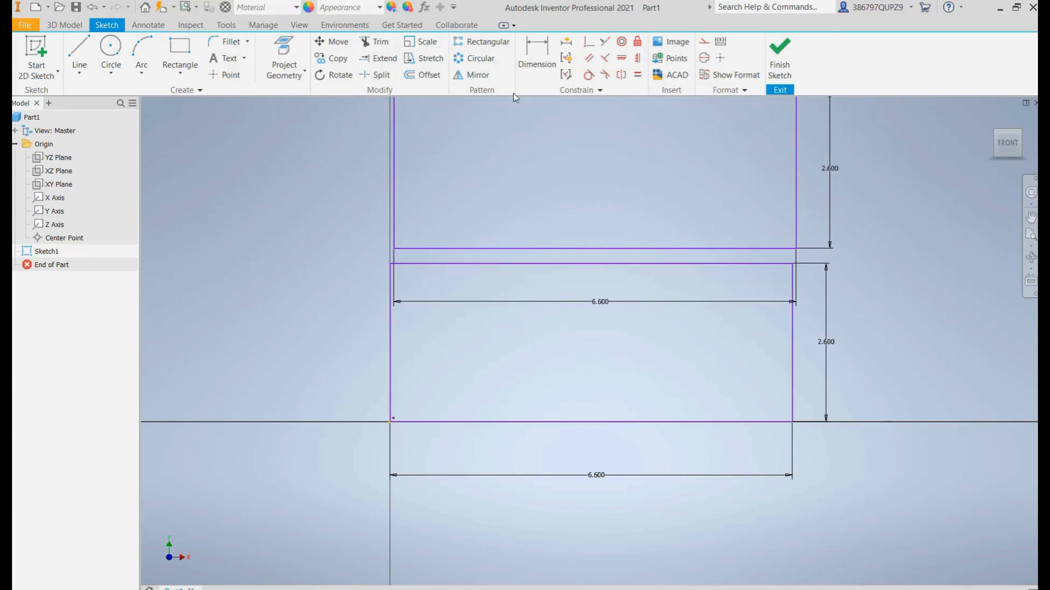
Step: Move the upper rectangle with the Move tool so that it lies above and to the left of the original, across the vertical axis
click(1006, 141)
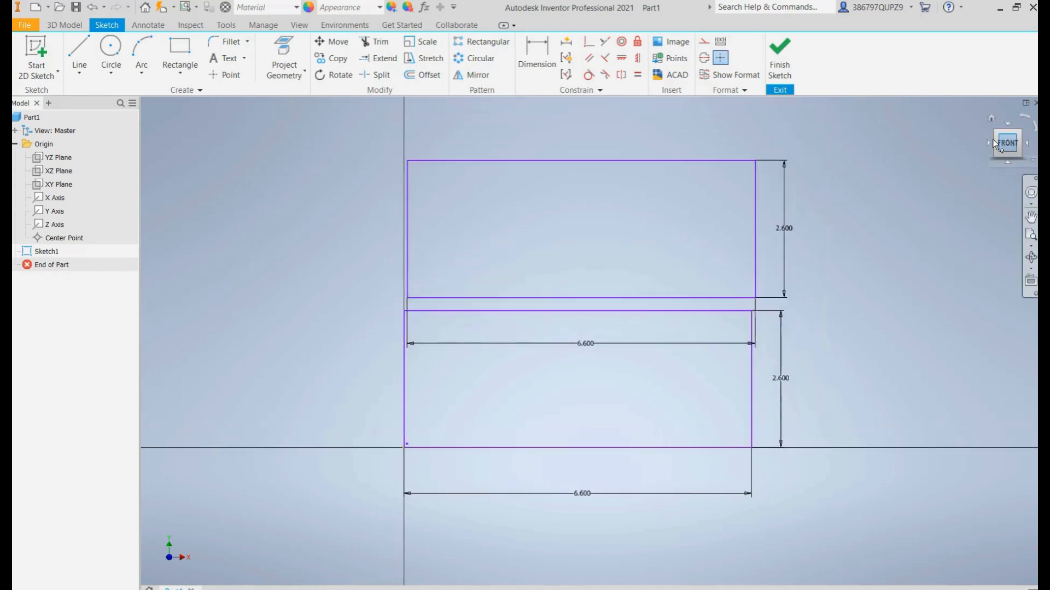
click(328, 43)
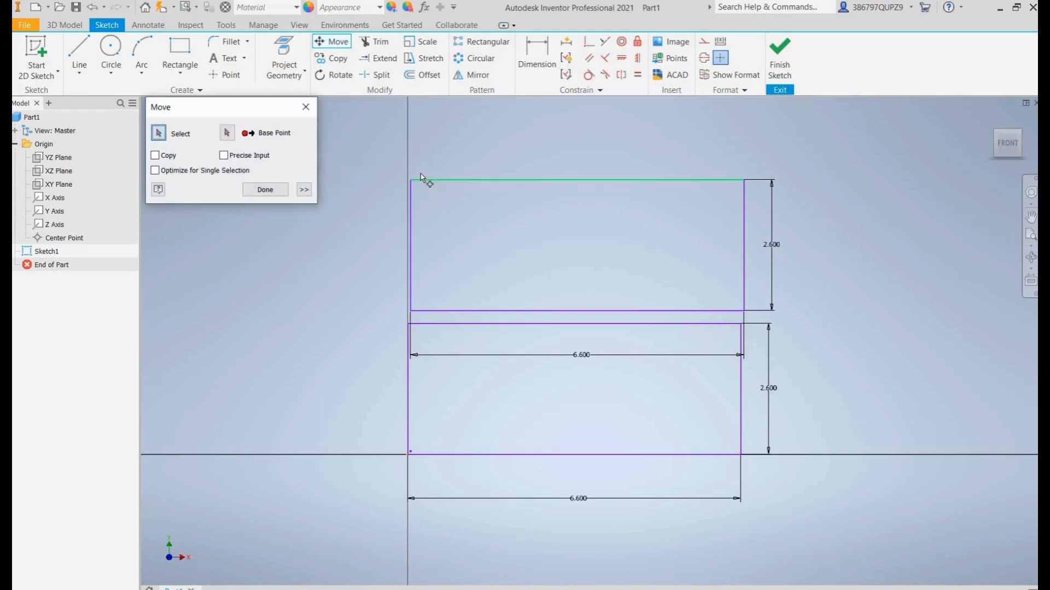
drag(388, 162, 835, 327)
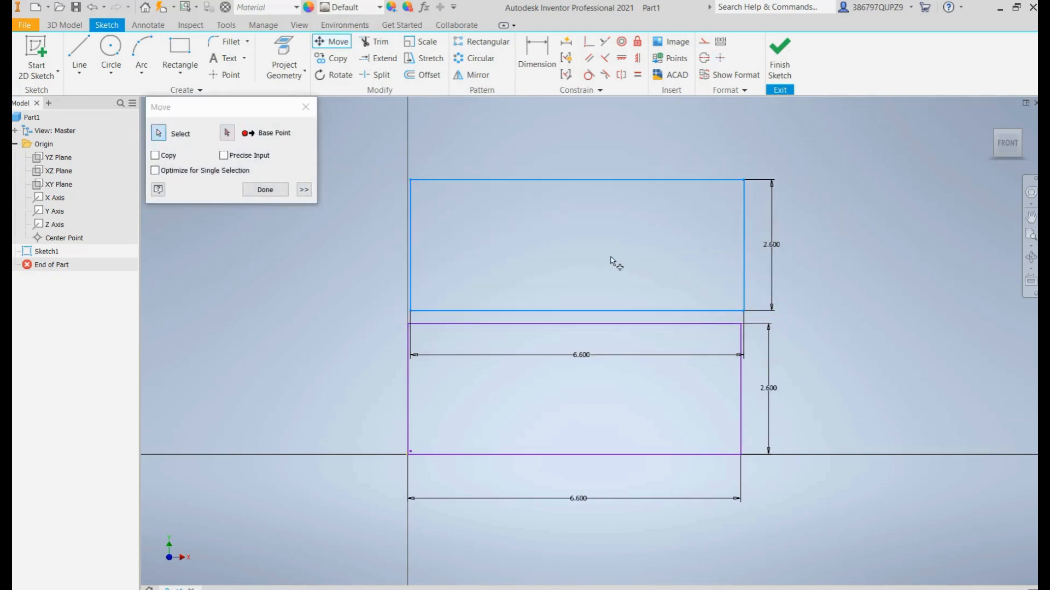
click(227, 133)
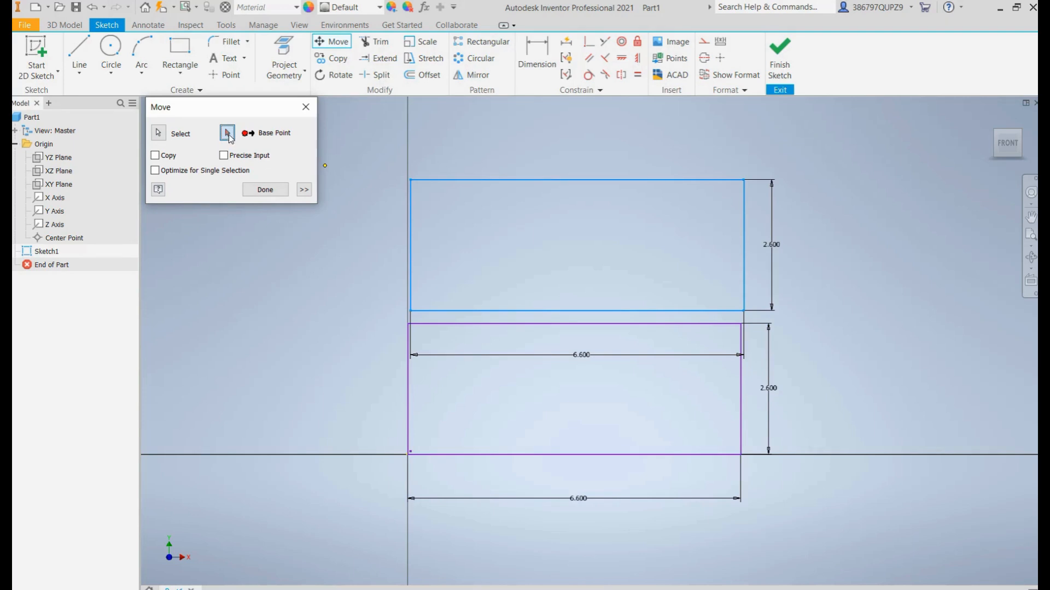
click(583, 240)
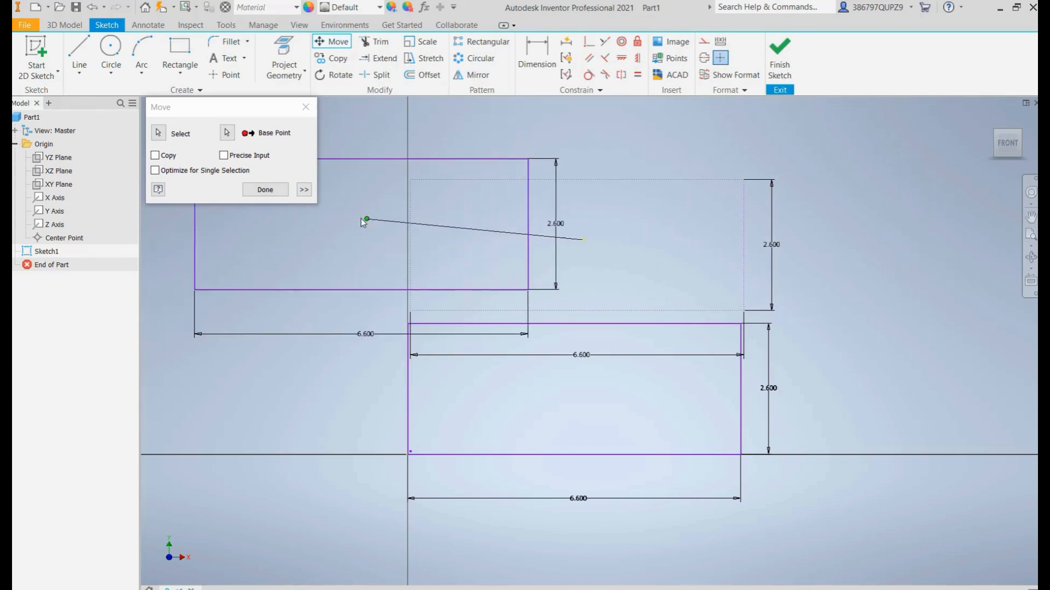
click(351, 218)
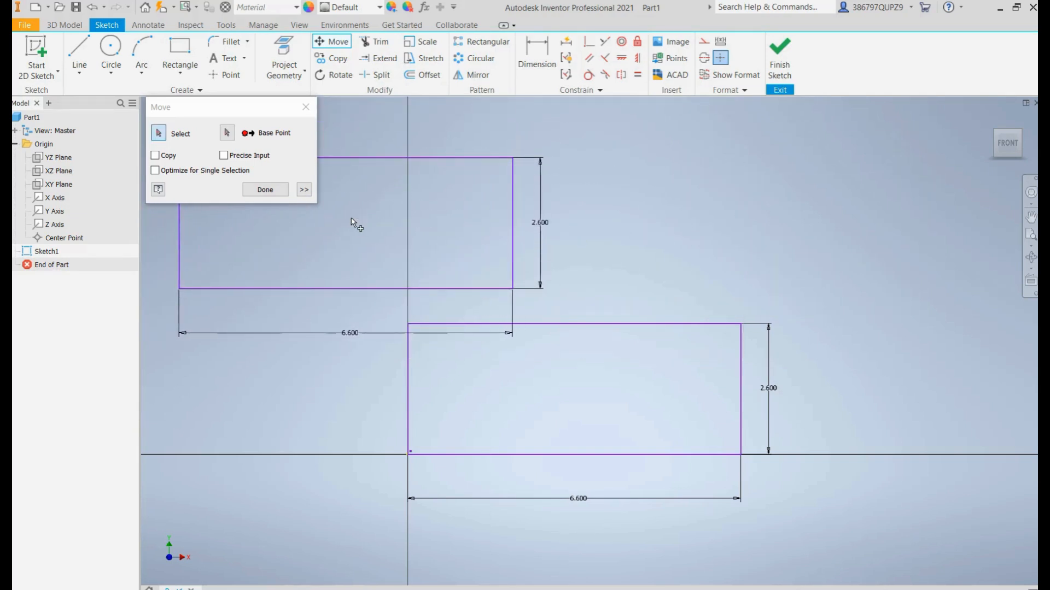
click(282, 190)
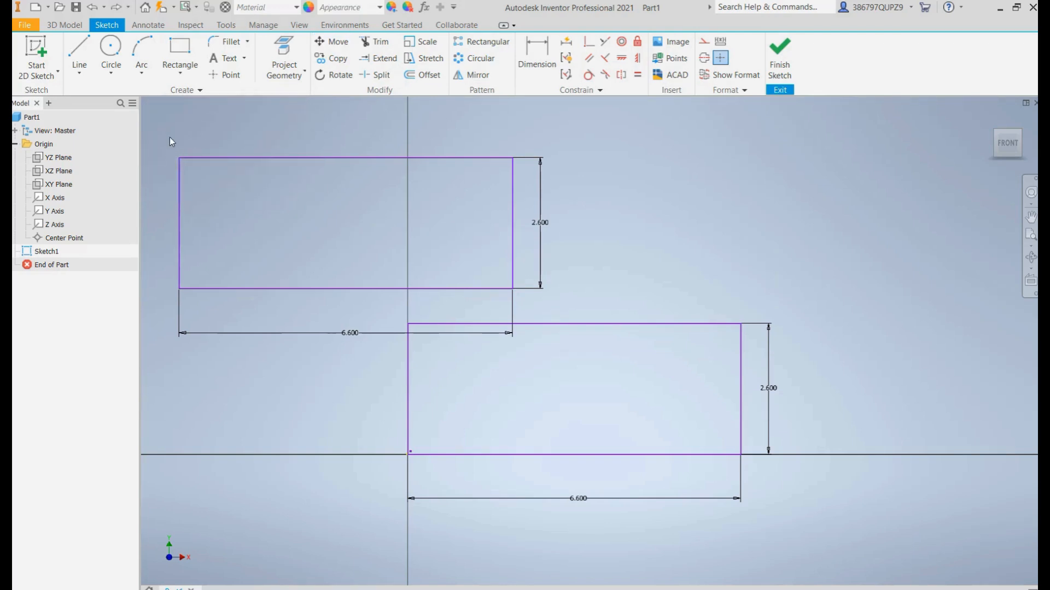
Step: Duplicate the upper-left rectangle with its dimensions, place the copy to its right, and finish the sketch
drag(165, 134, 563, 299)
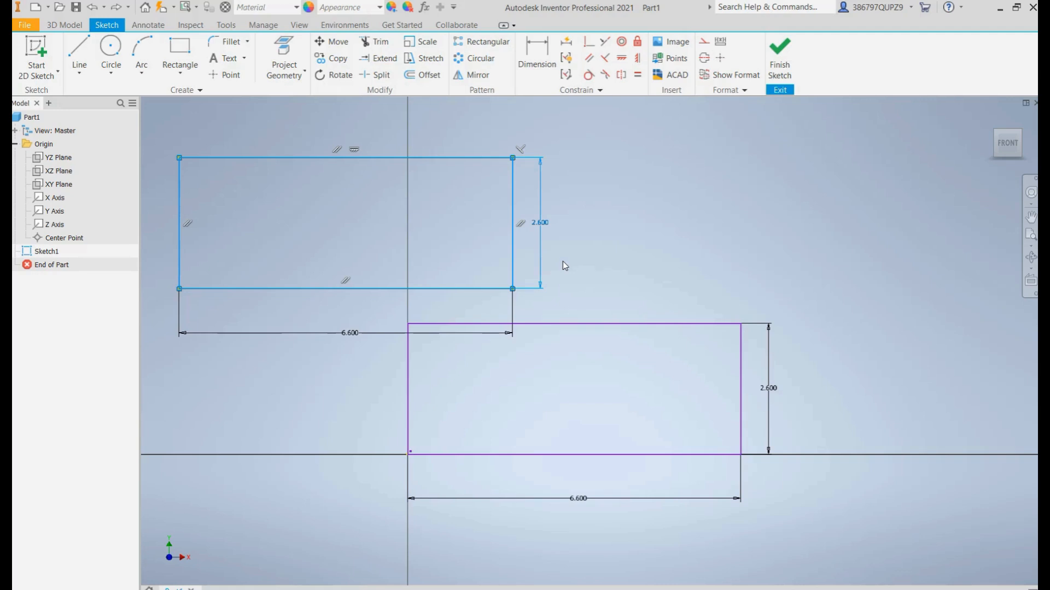
drag(542, 231, 584, 225)
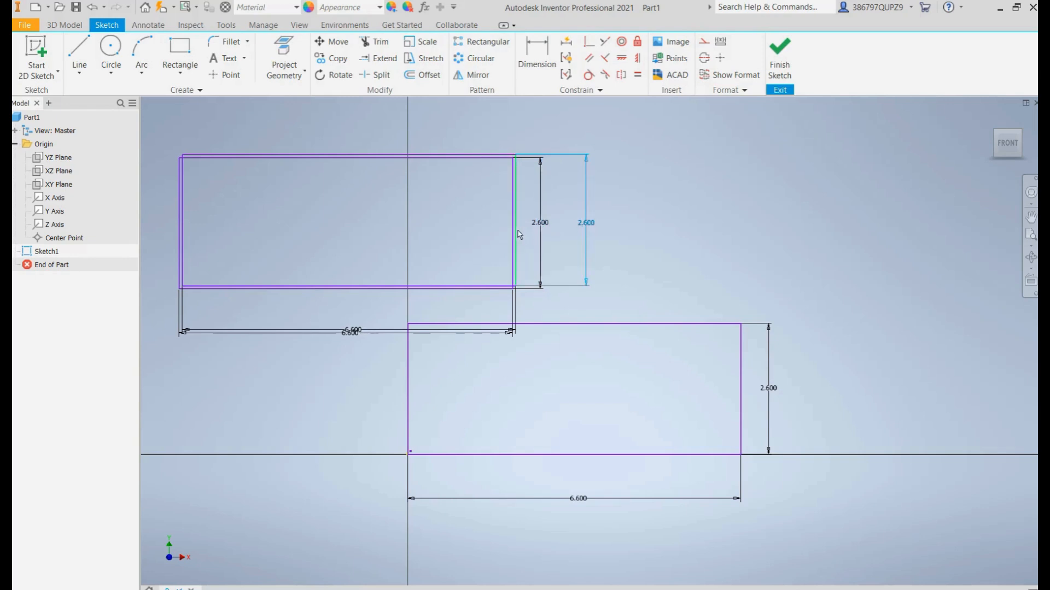
drag(518, 231, 931, 223)
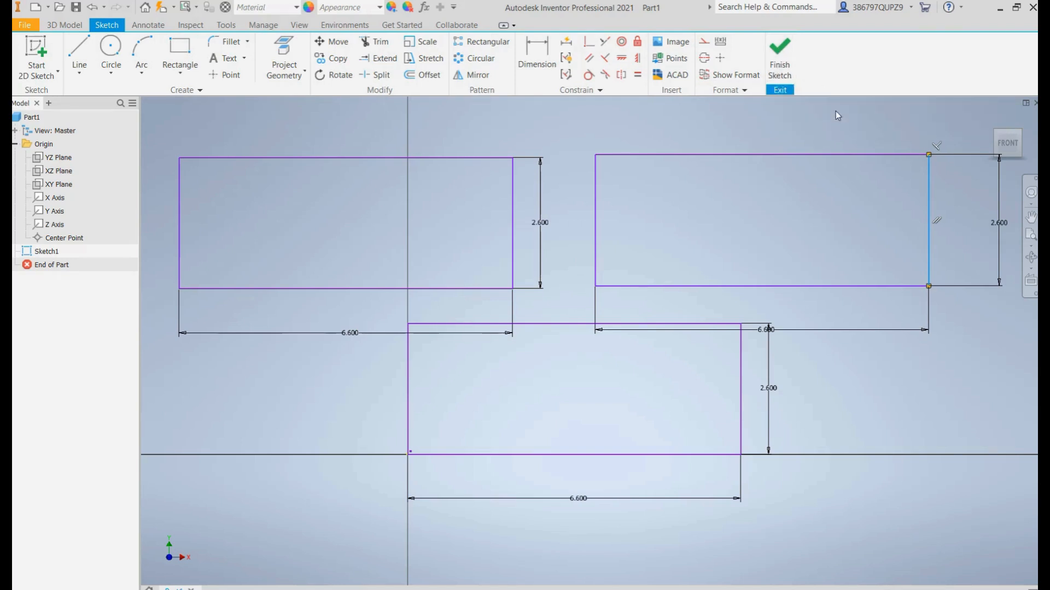
click(785, 71)
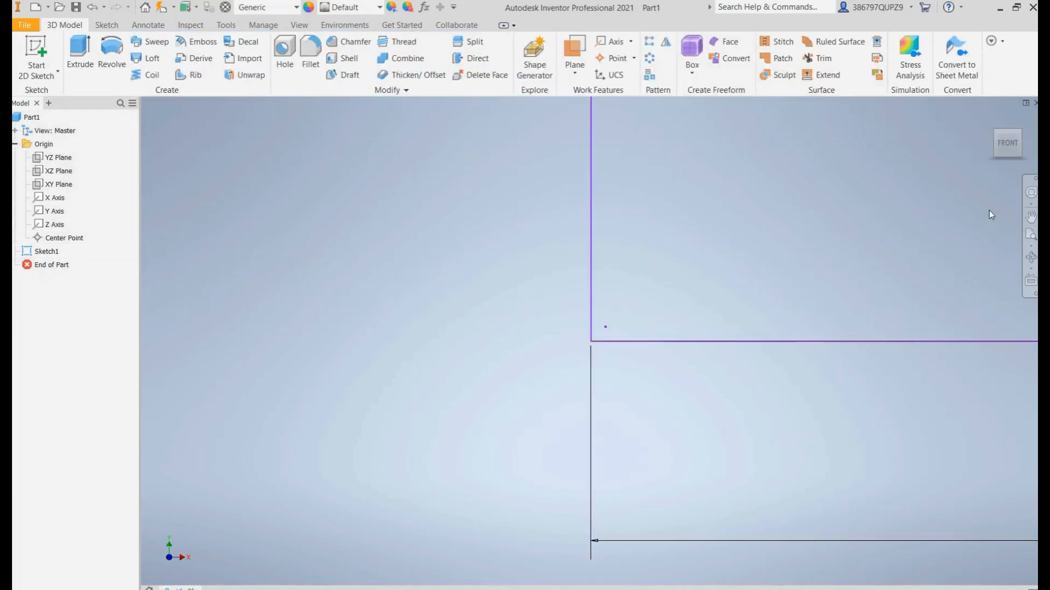
Step: Extrude all three sketched rectangles 0.25 in
click(1009, 146)
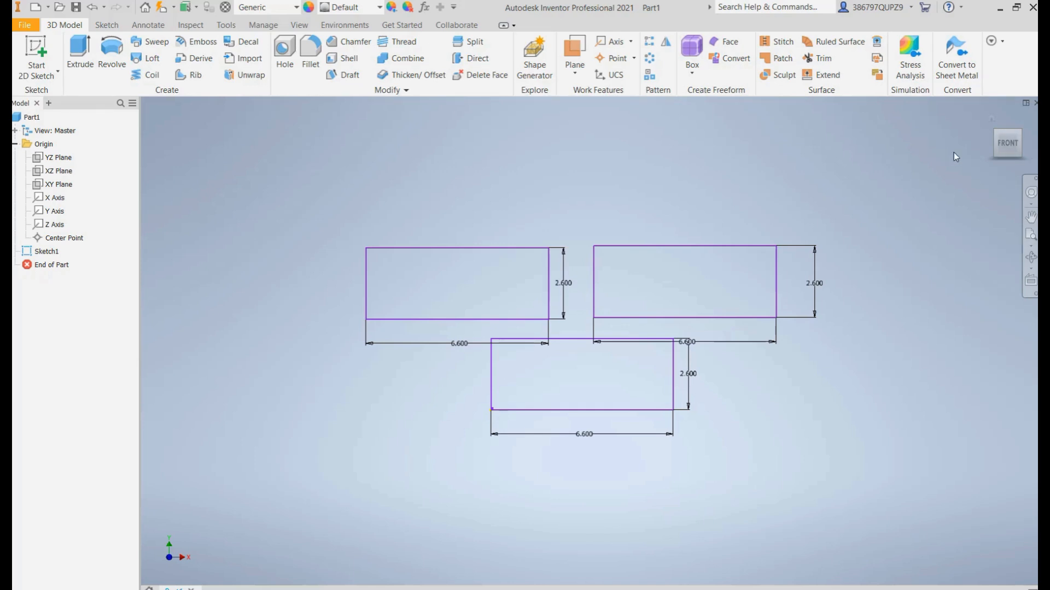
mouse_move(993, 156)
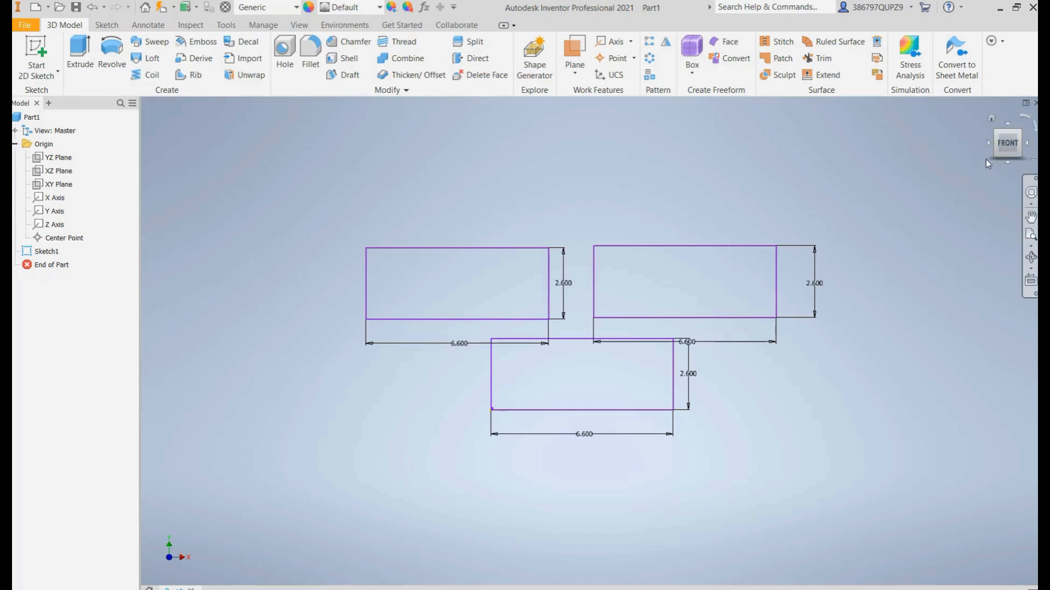
click(1020, 134)
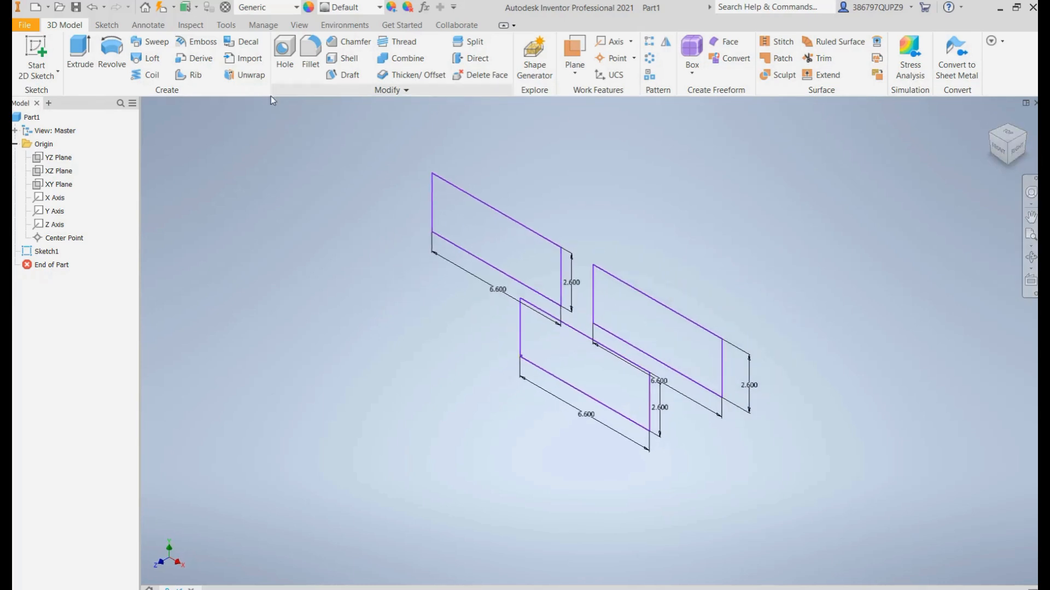
click(81, 54)
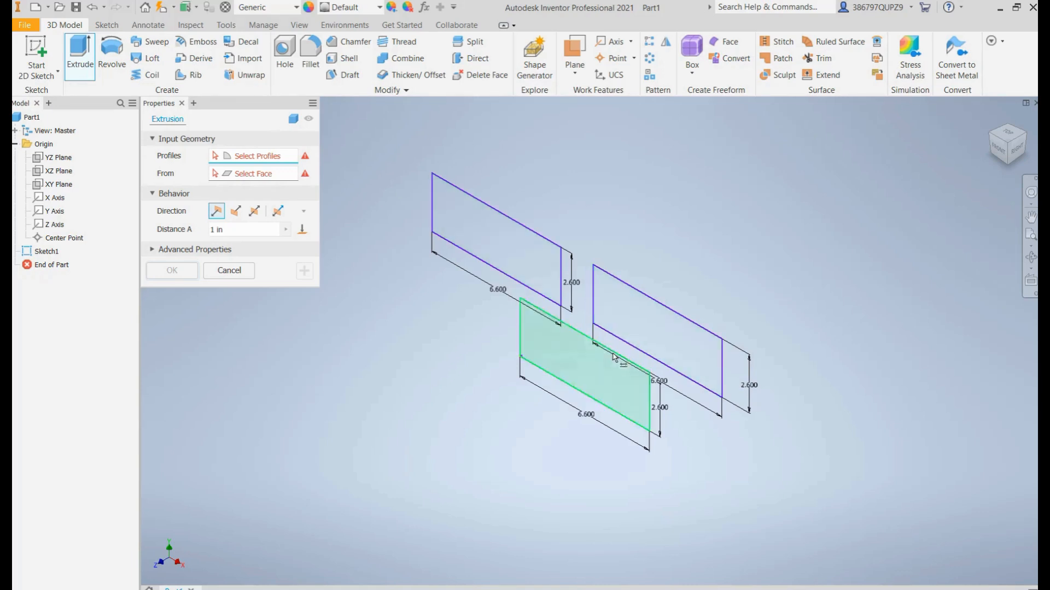
click(596, 376)
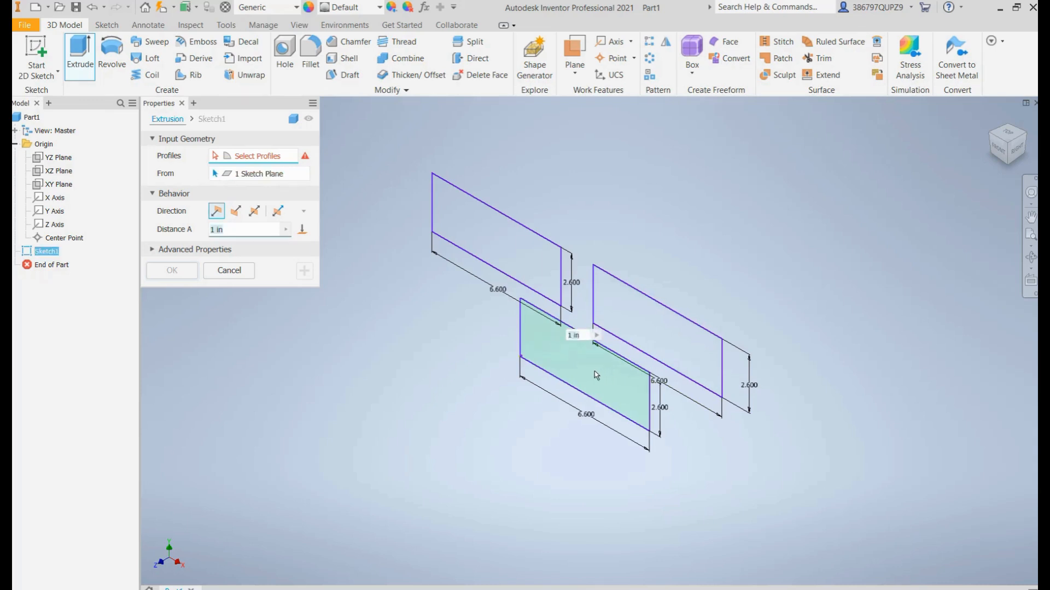
click(658, 342)
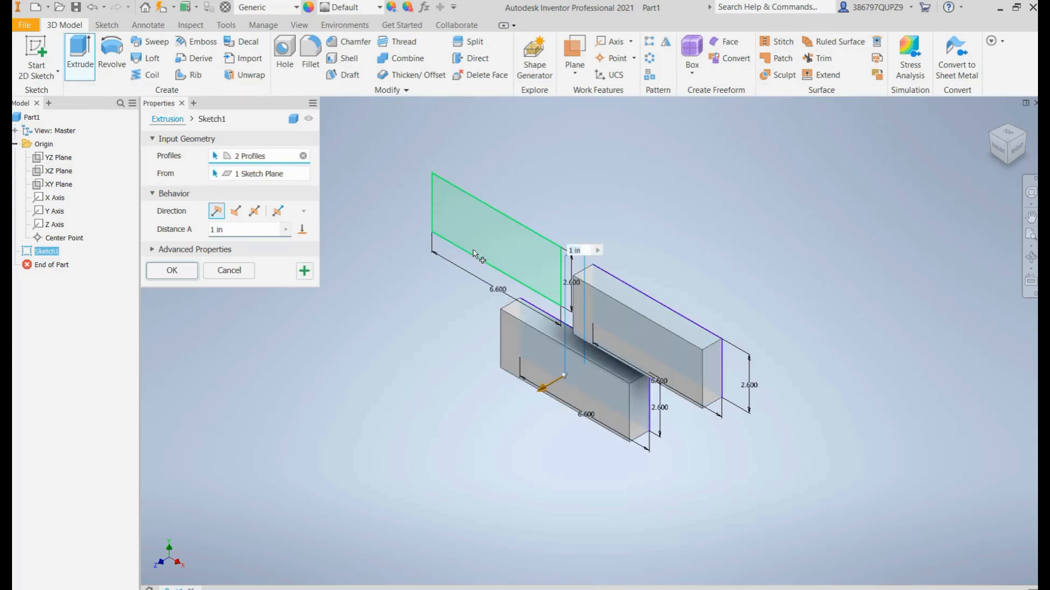
click(476, 253)
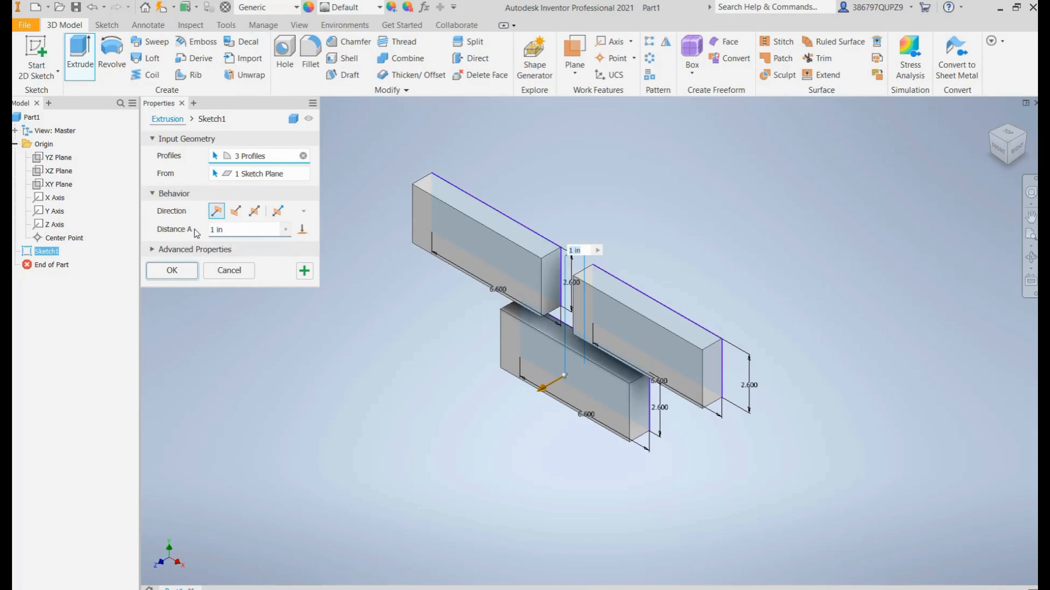
click(233, 231)
text(0.25)
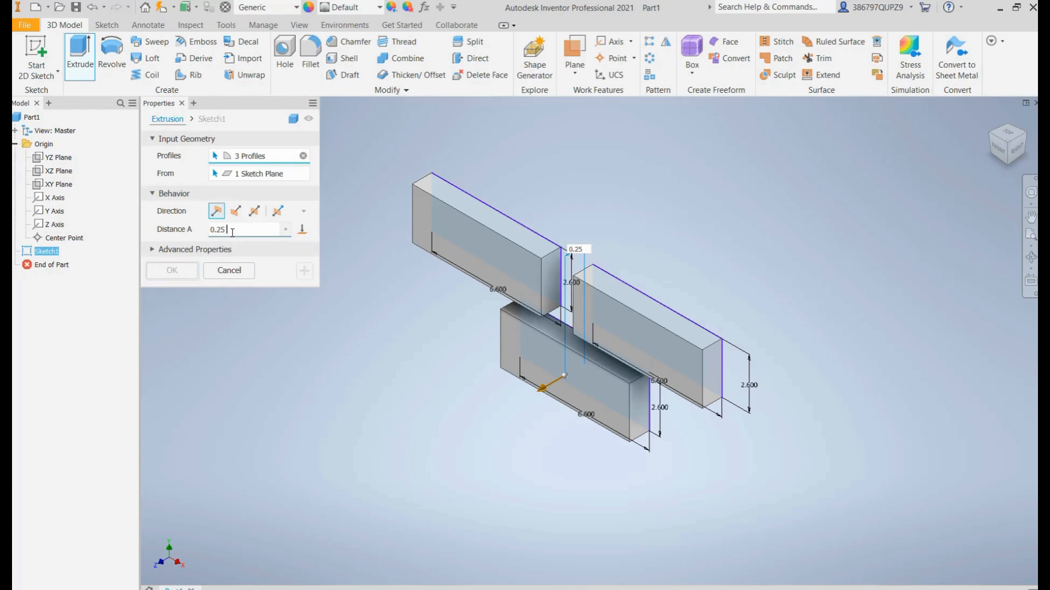
key(Return)
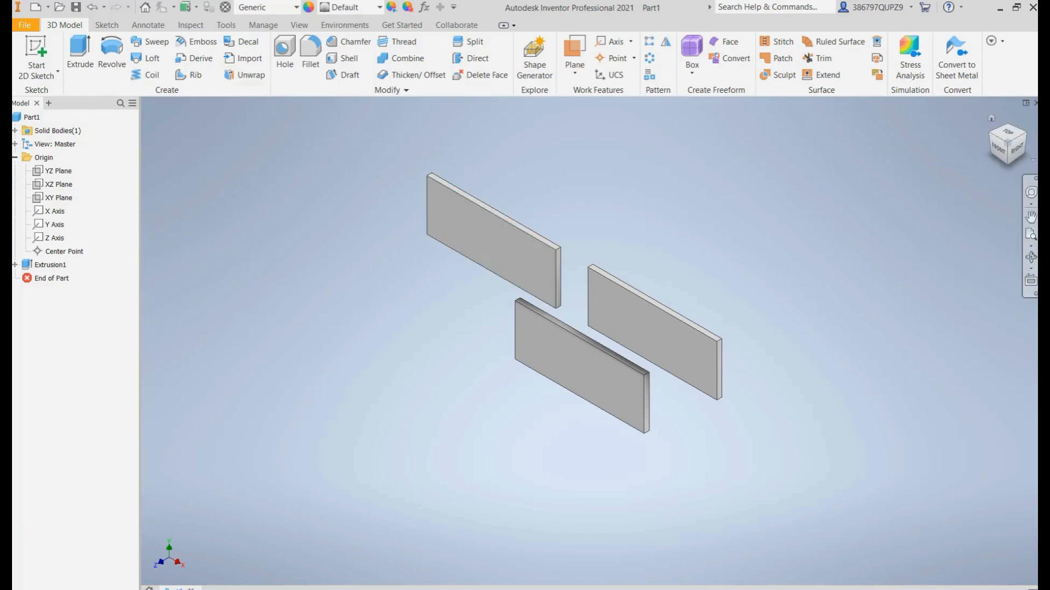
Step: Start a new sketch on the front face of the upper-left plate
click(1001, 153)
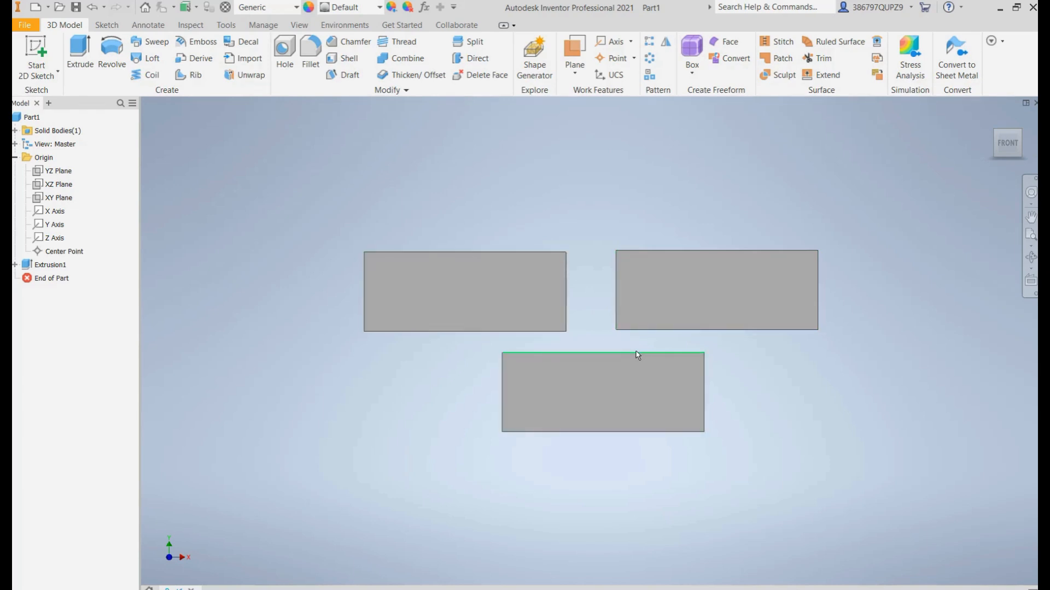
drag(306, 217, 887, 344)
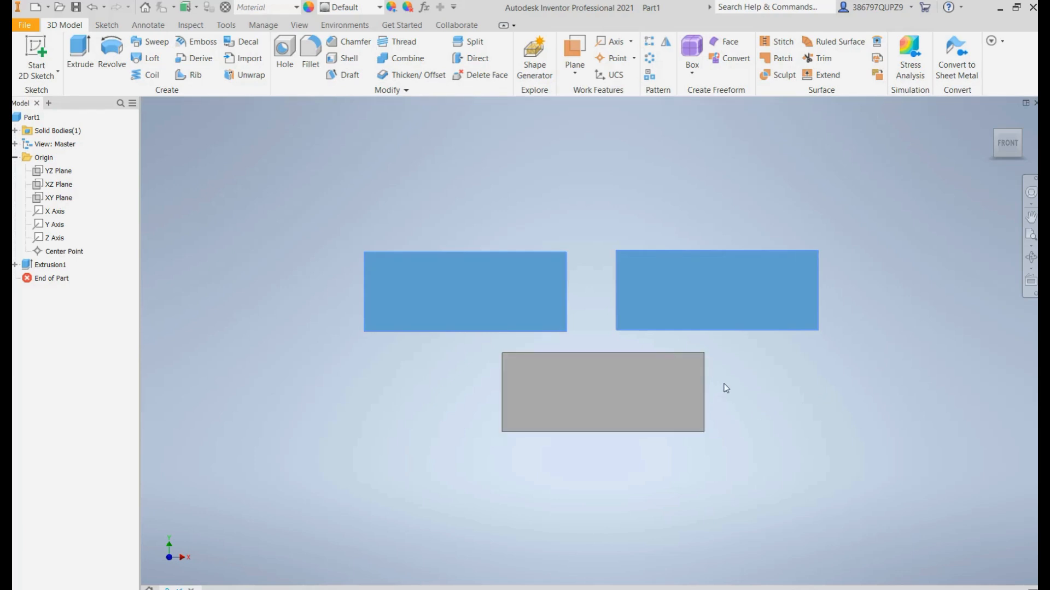
click(743, 382)
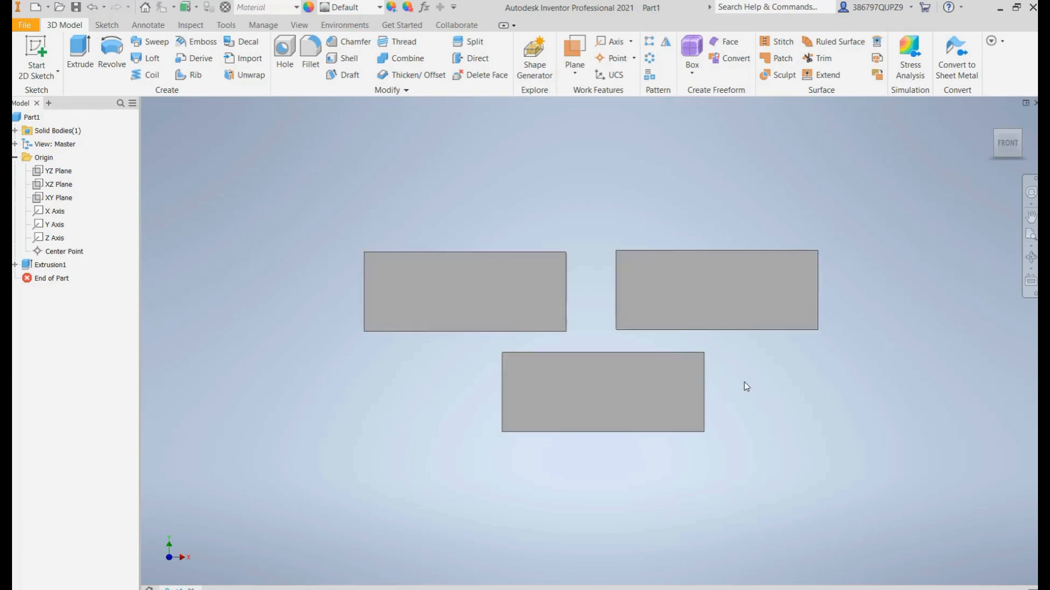
click(441, 287)
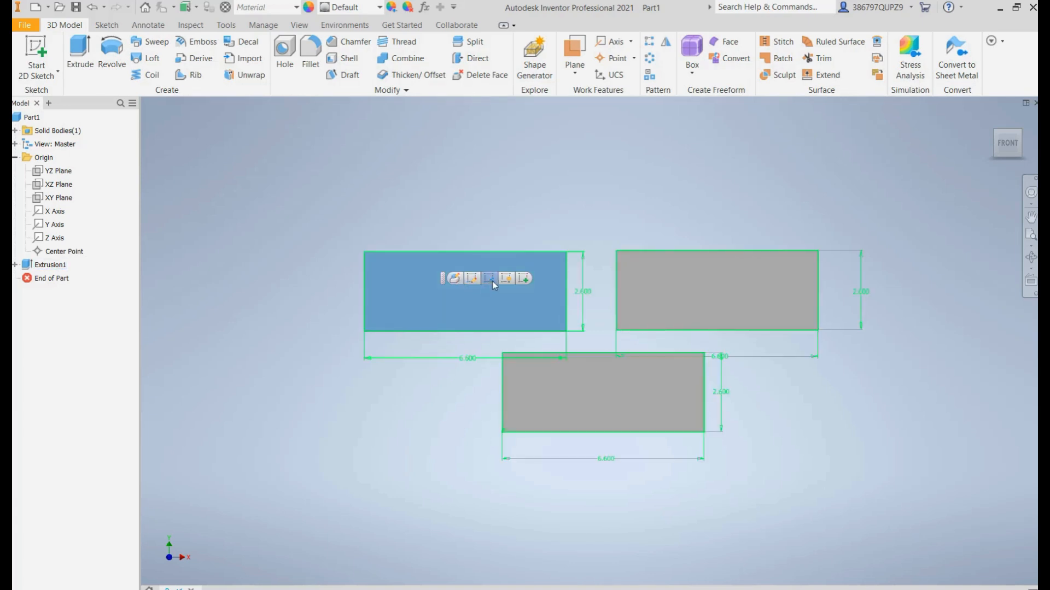
click(523, 279)
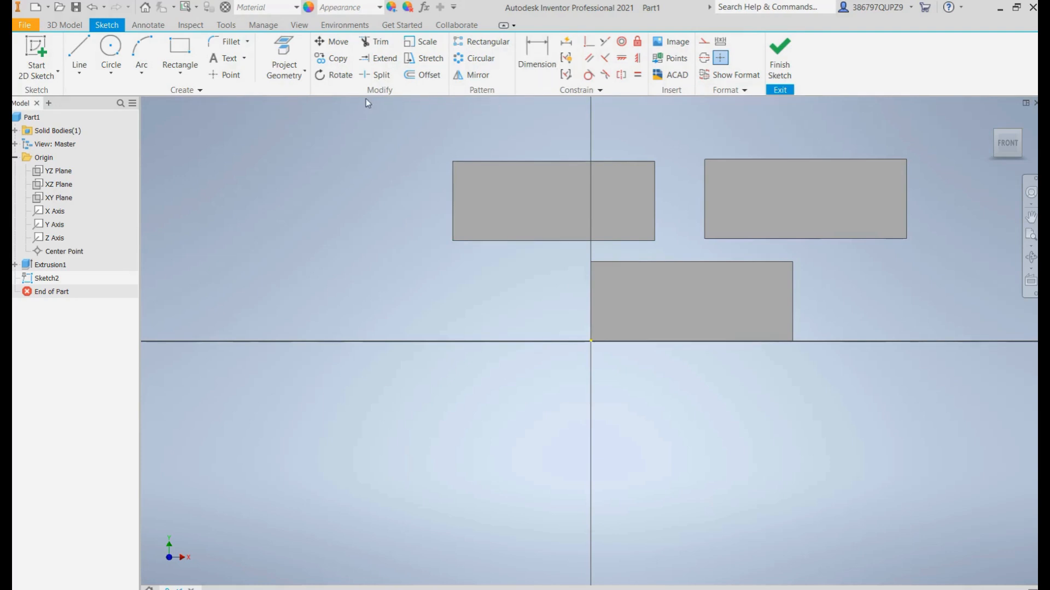
Step: Draw a text box just inside the upper-left plate's edges and enter the text 288
click(221, 59)
drag(461, 168, 644, 235)
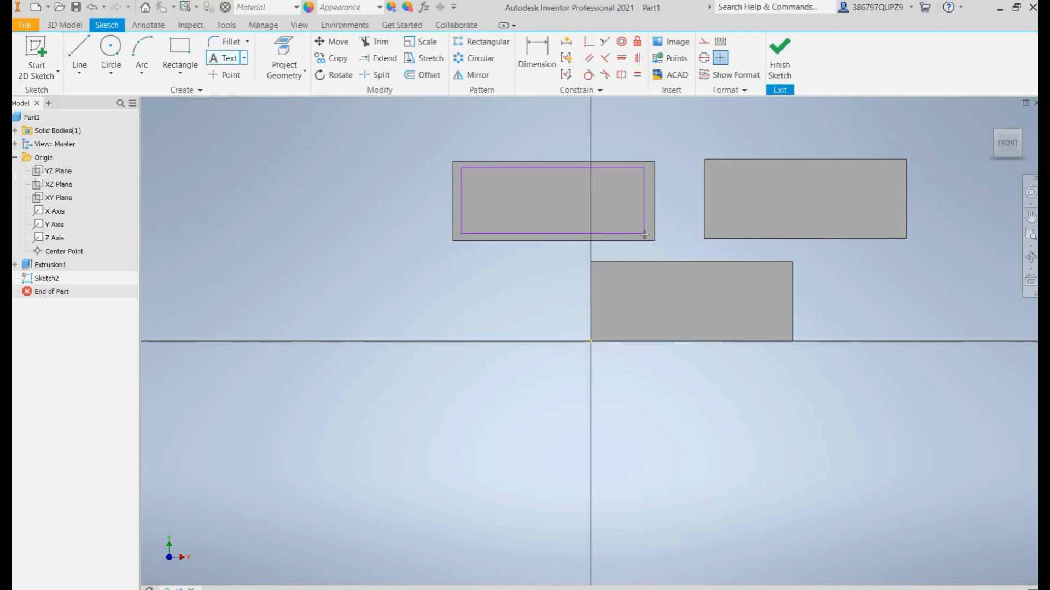
drag(644, 234, 644, 235)
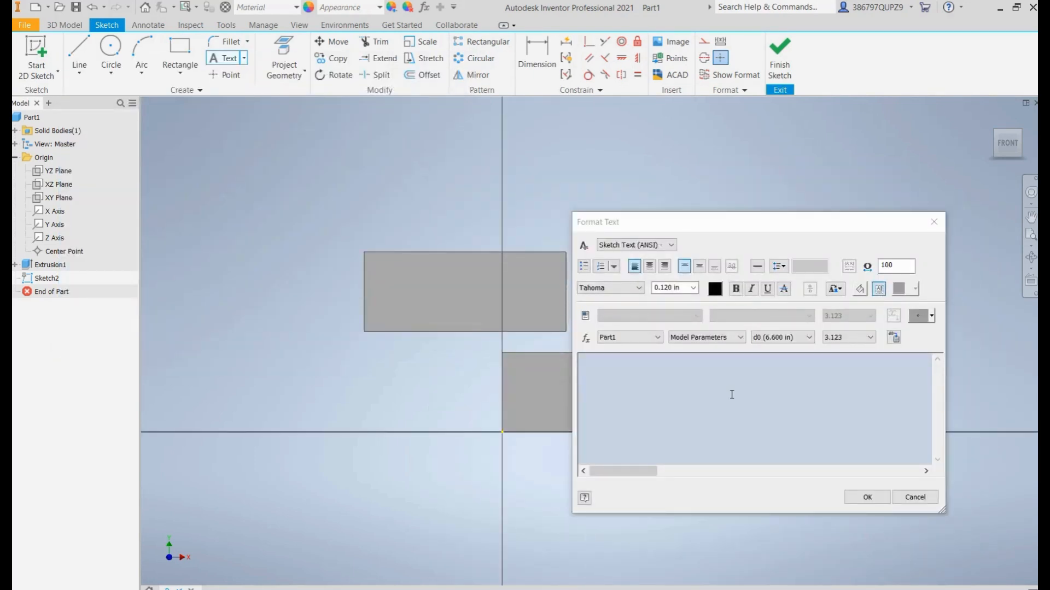
click(730, 393)
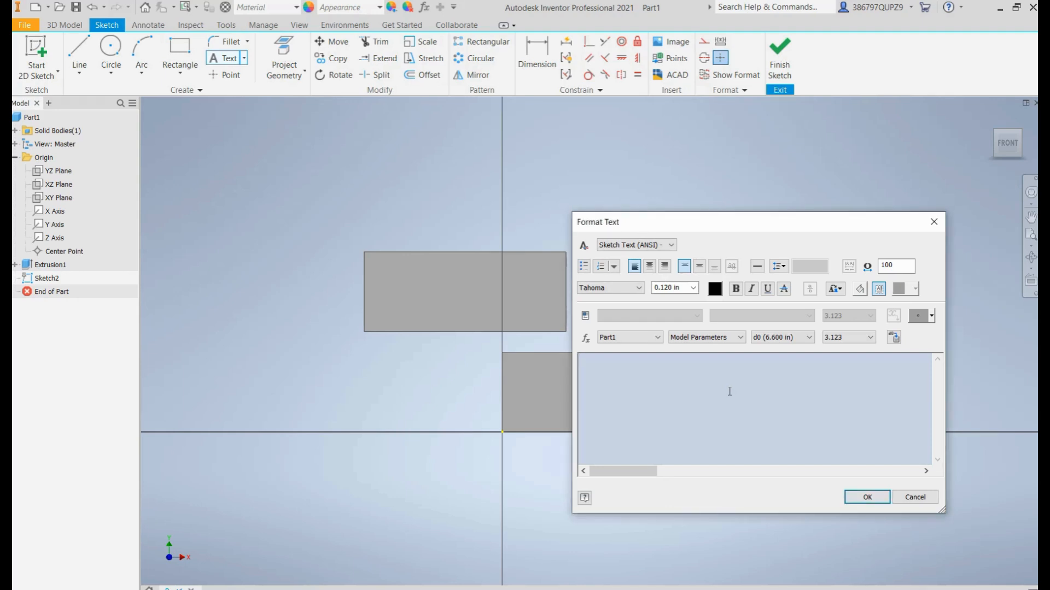
text(288)
Step: Format the 288 text in Rockwell Extra Bold at a height of 2 in and leave the Text tool
drag(600, 361, 578, 361)
click(613, 290)
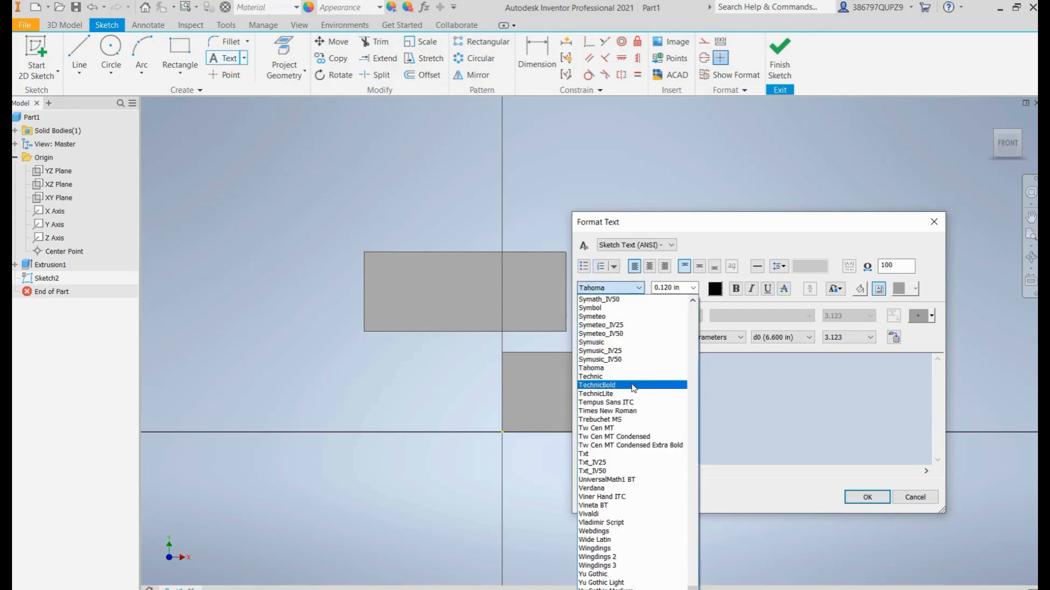
scroll(634, 415, up, 20)
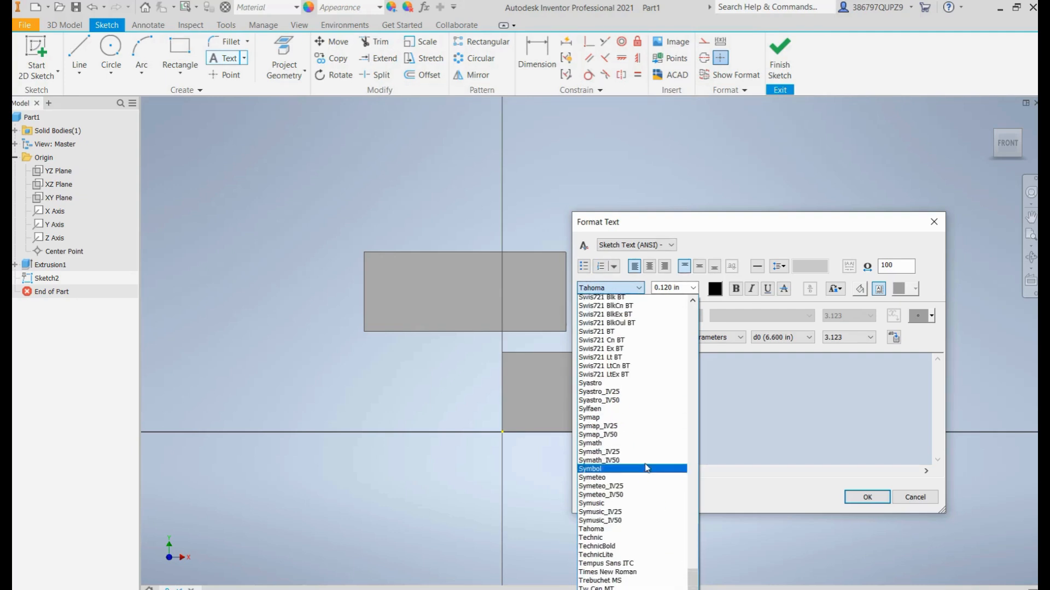
scroll(647, 457, up, 8)
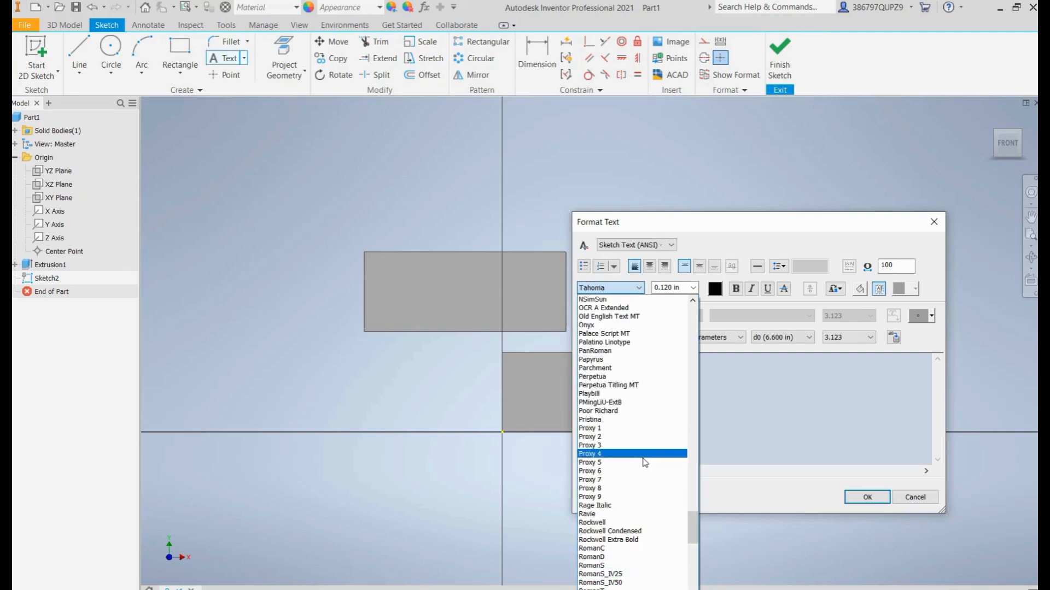
click(641, 540)
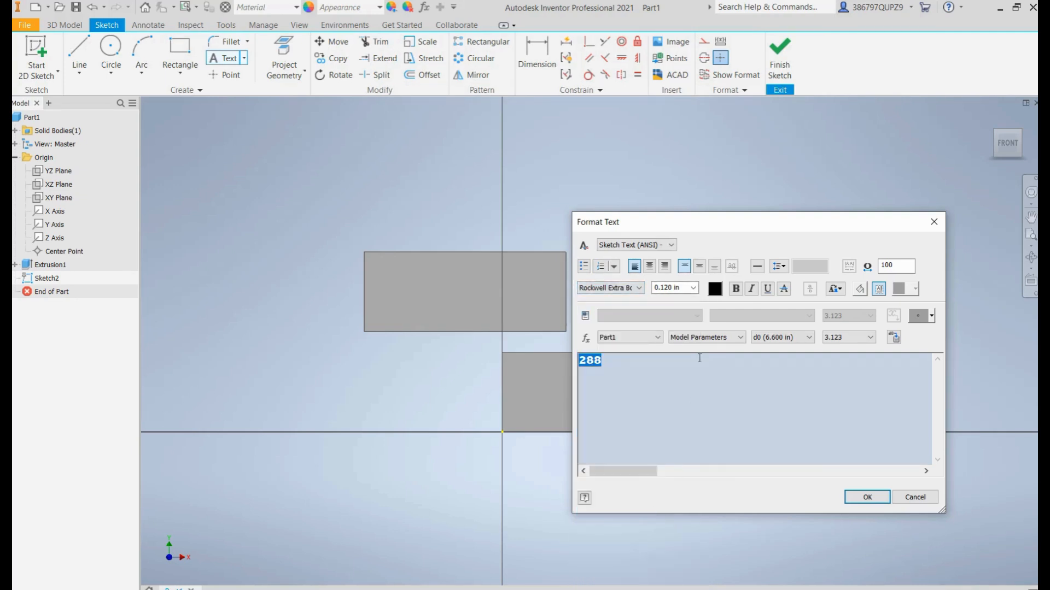
double_click(674, 286)
text(2 i)
key(Return)
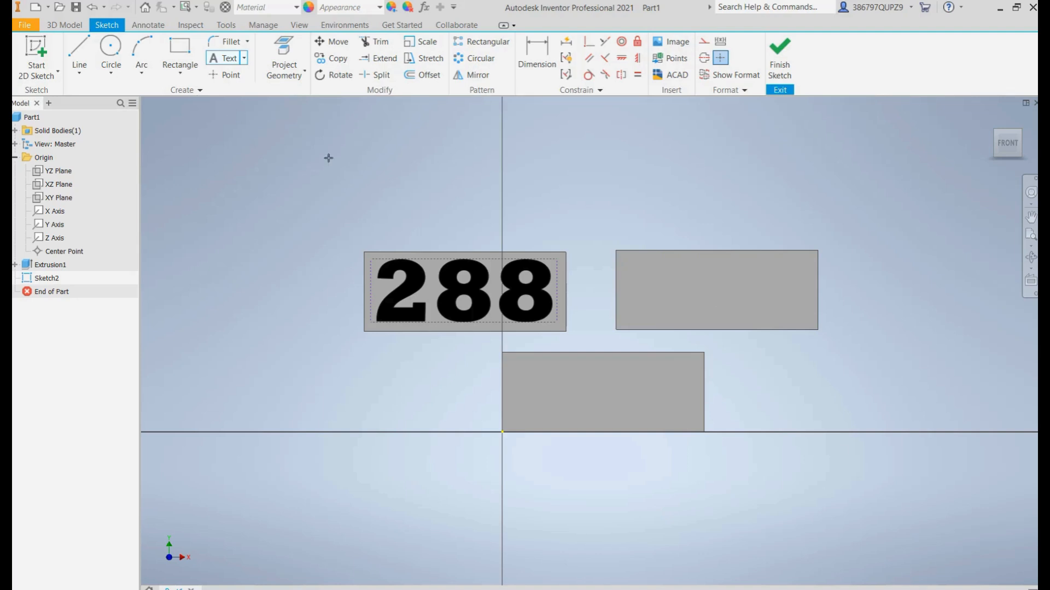
right_click(378, 166)
click(343, 166)
Step: Duplicate the 288 text and place the copy centred on the upper-right plate
click(406, 280)
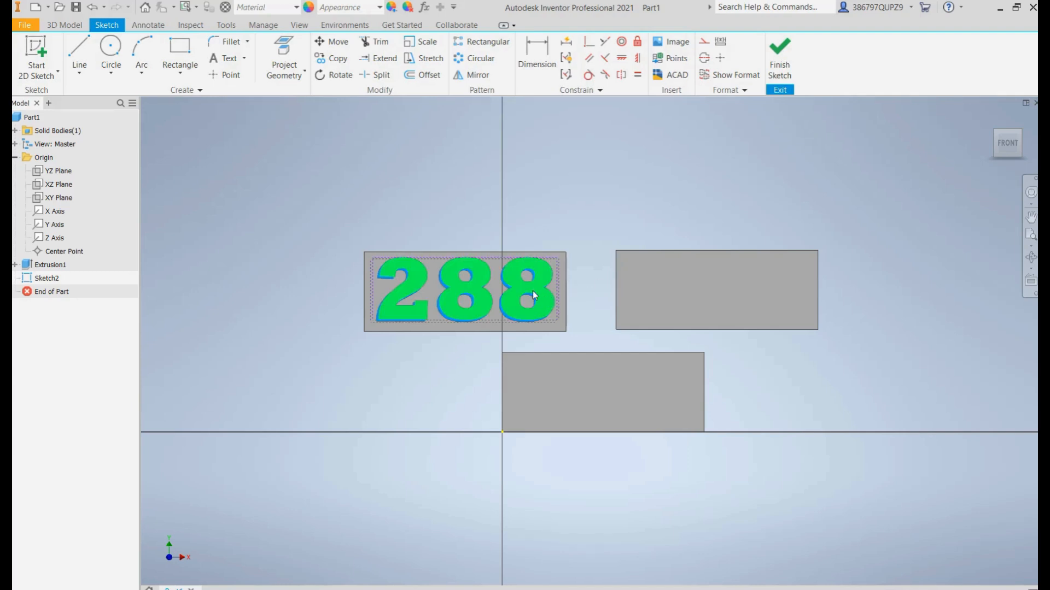
drag(533, 291, 785, 293)
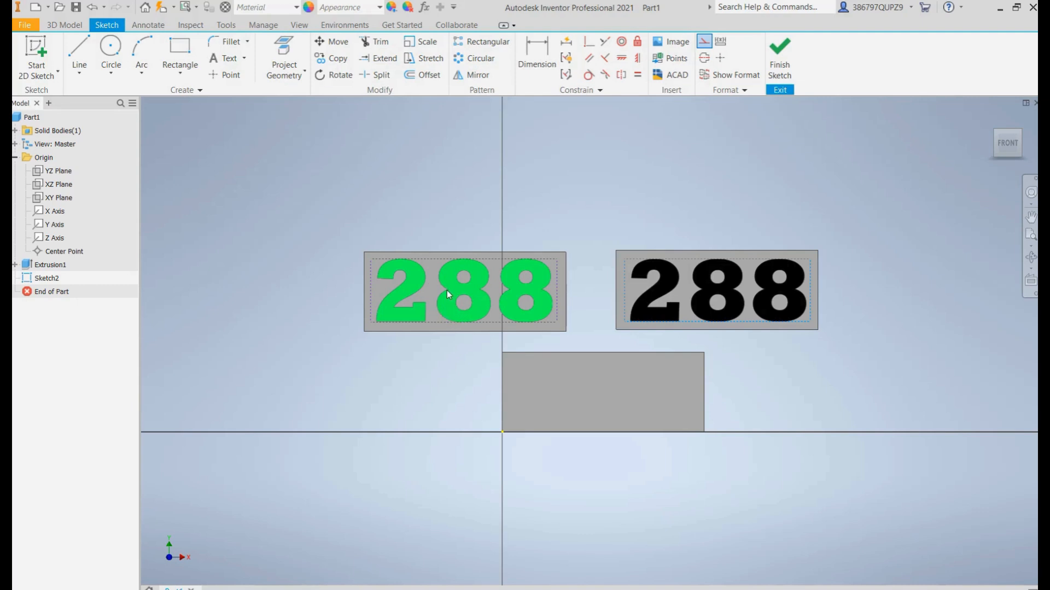
Step: Dimension the gap between the upper-left plate's top edge and its 288 text box at 0.255 in
scroll(454, 290, down, 5)
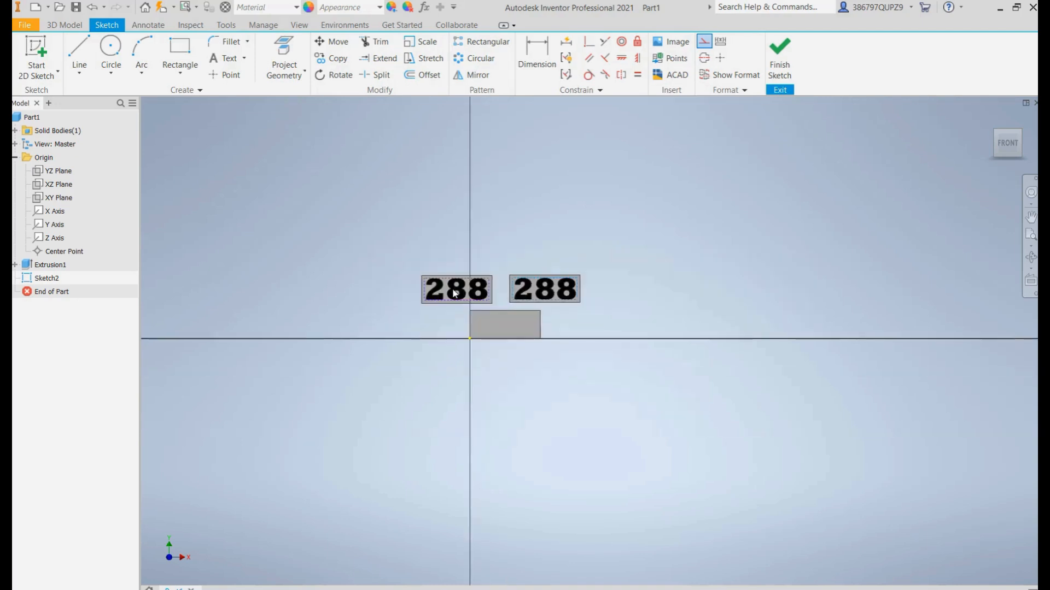
scroll(453, 289, up, 6)
scroll(452, 288, up, 3)
scroll(452, 288, up, 3)
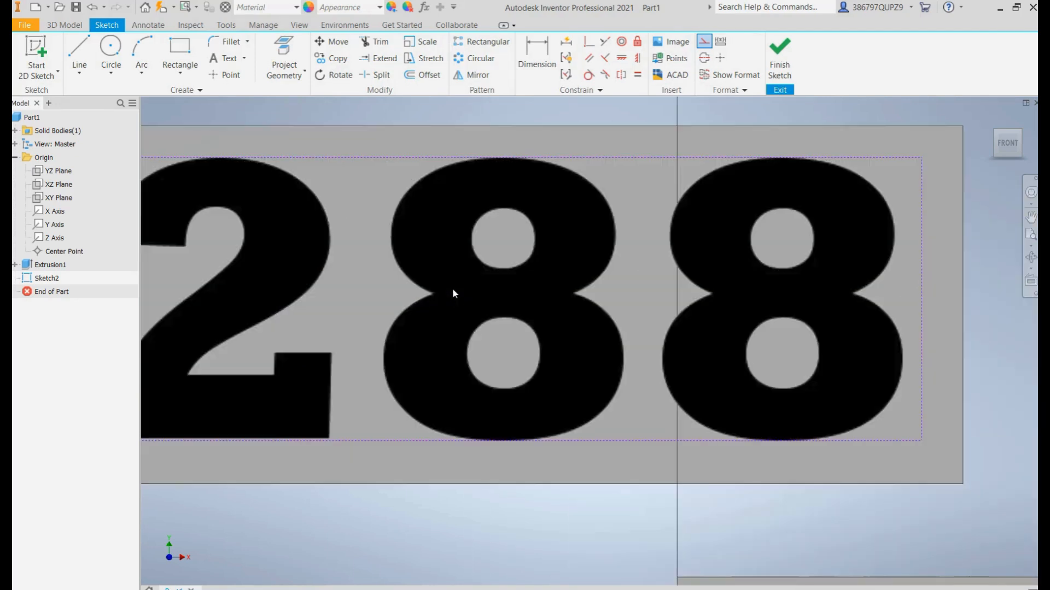
scroll(451, 288, down, 2)
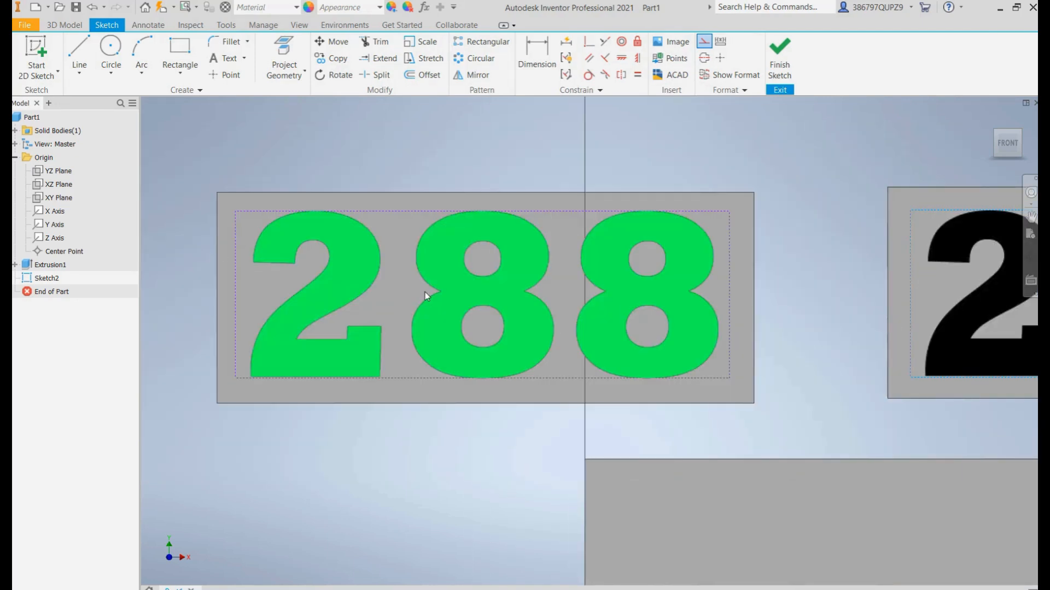
click(533, 53)
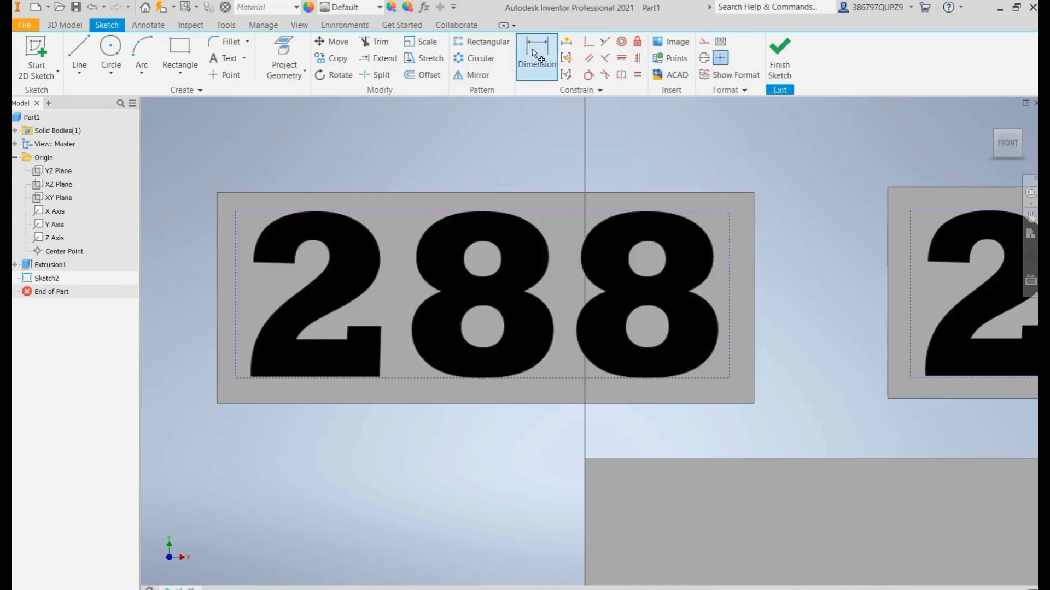
click(550, 214)
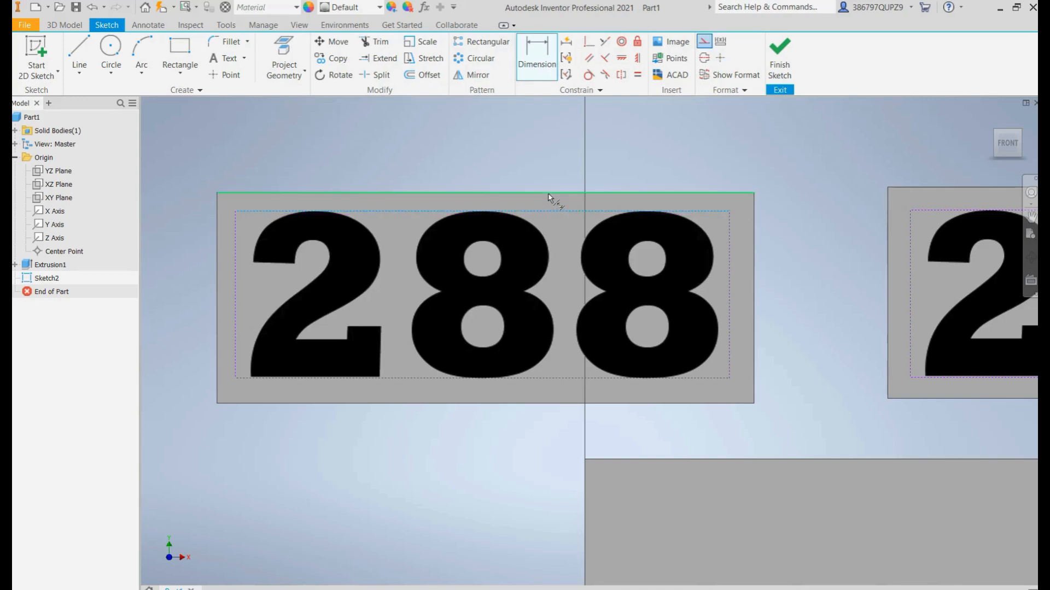
click(548, 195)
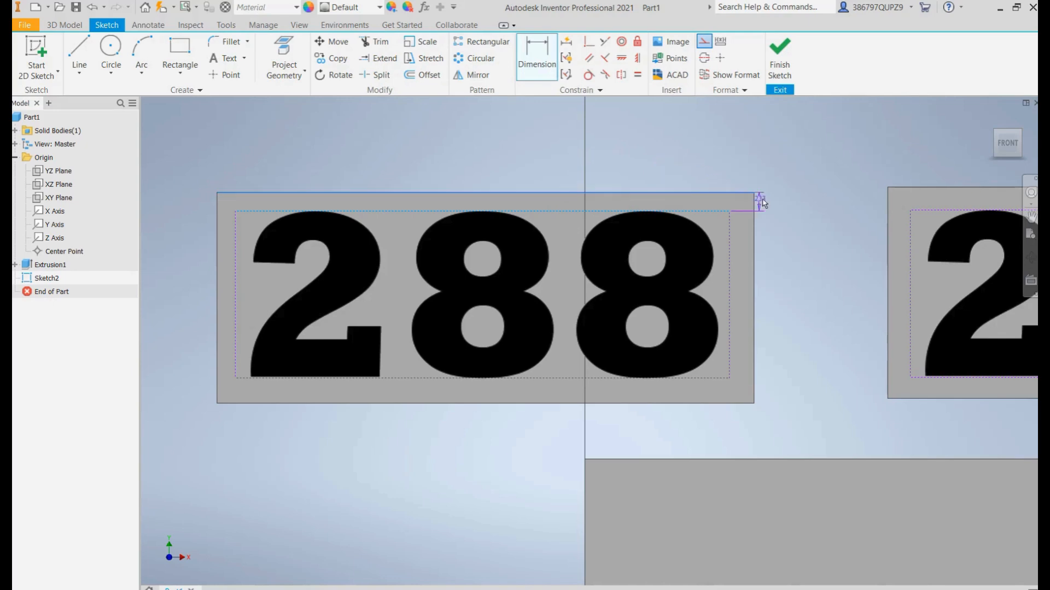
click(789, 204)
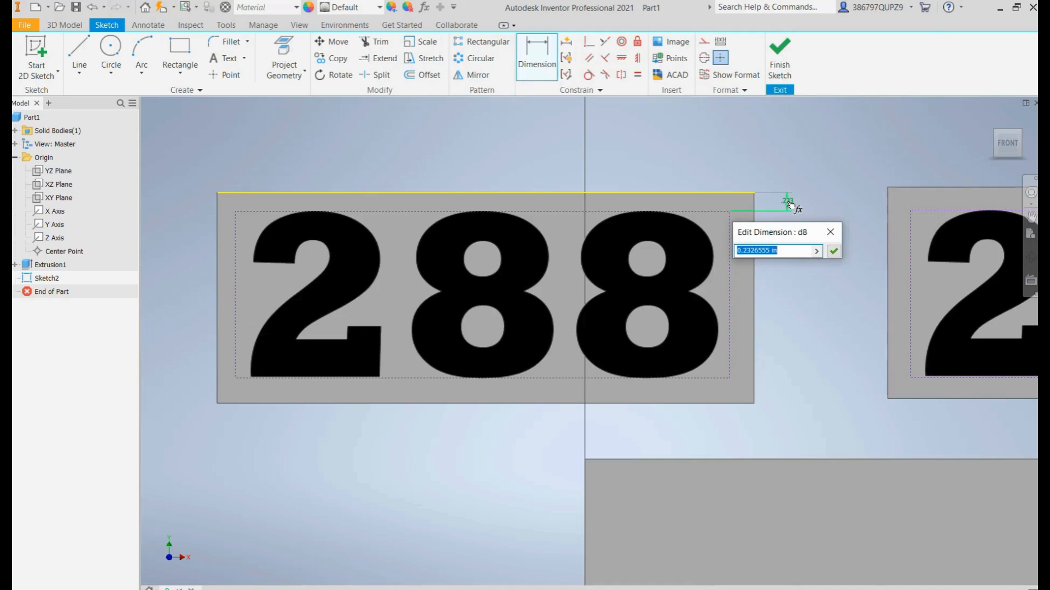
text(0.255)
click(833, 251)
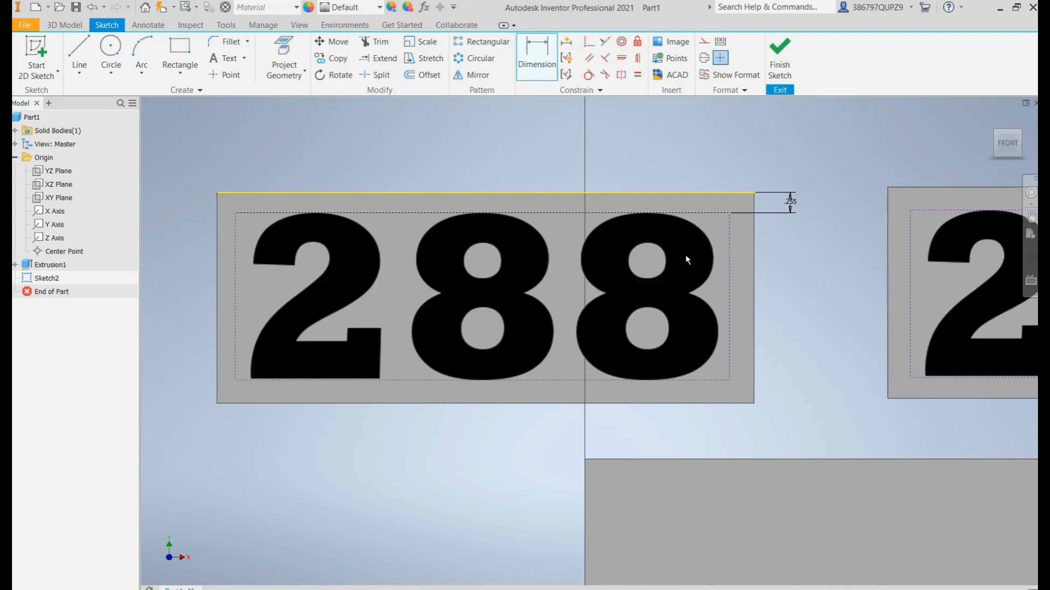
Step: Dimension the gaps from the upper-left plate's left and right edges to its text box at 0.255 in each
click(217, 255)
click(180, 241)
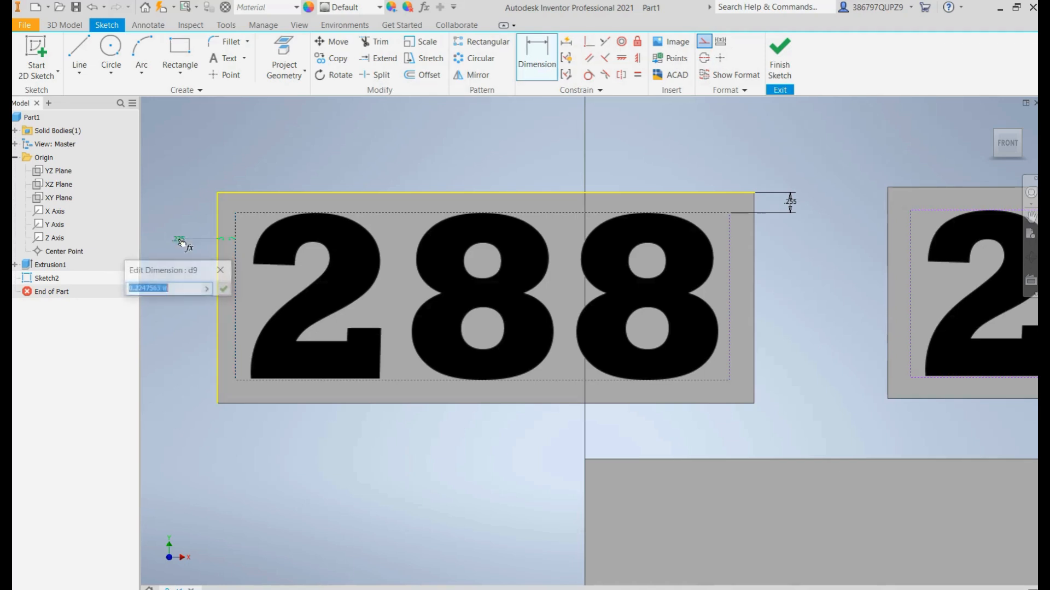
text(0.255)
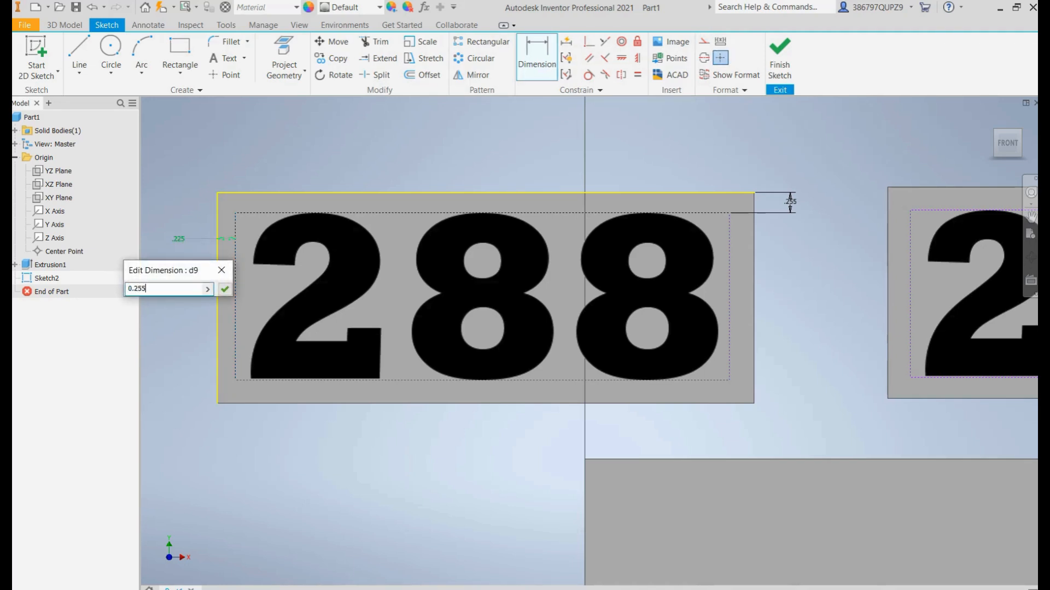
key(Return)
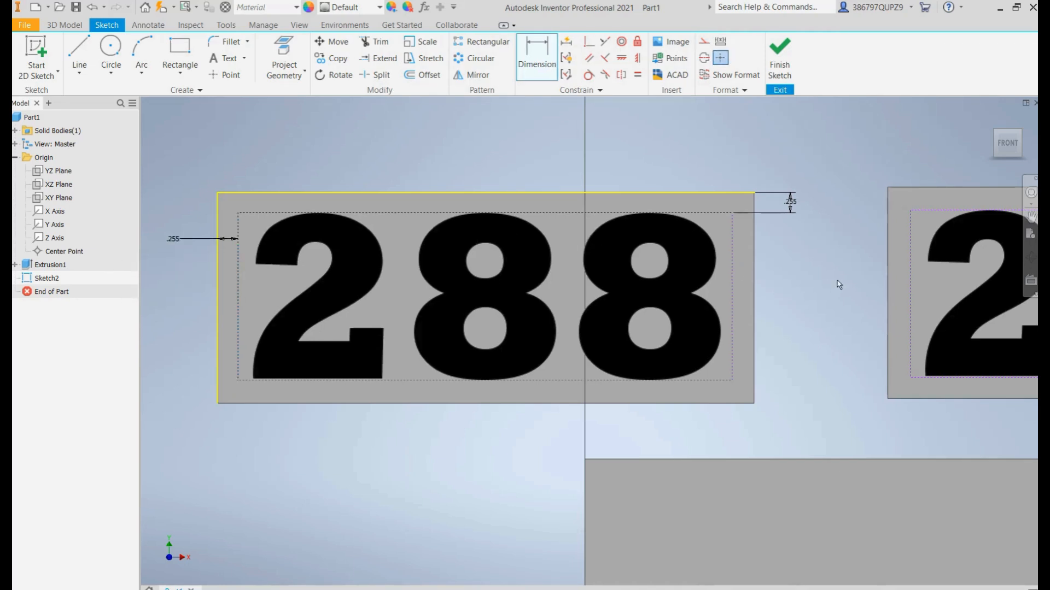
click(766, 294)
click(795, 292)
text(0)
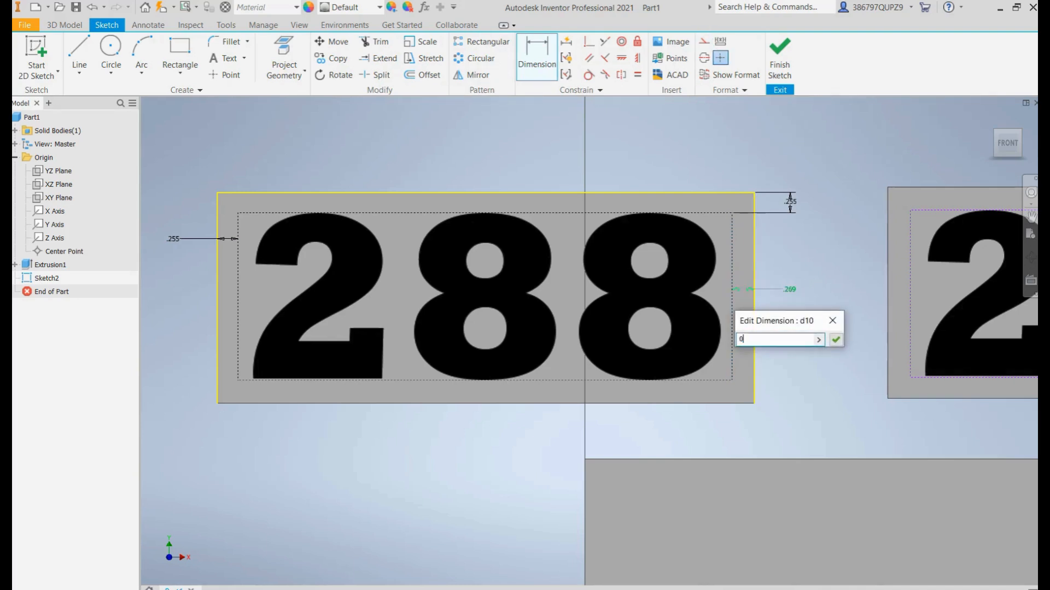
text(.255)
key(Return)
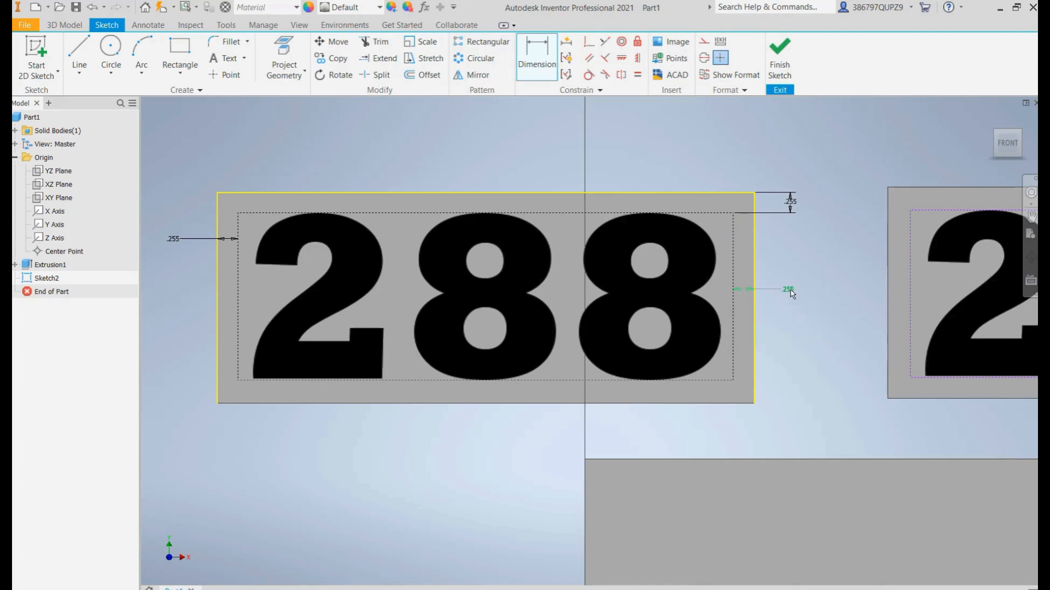
Step: Dimension the gap between the upper-left plate's bottom edge and its text box at 0.255 in
click(520, 412)
click(535, 446)
text(0.)
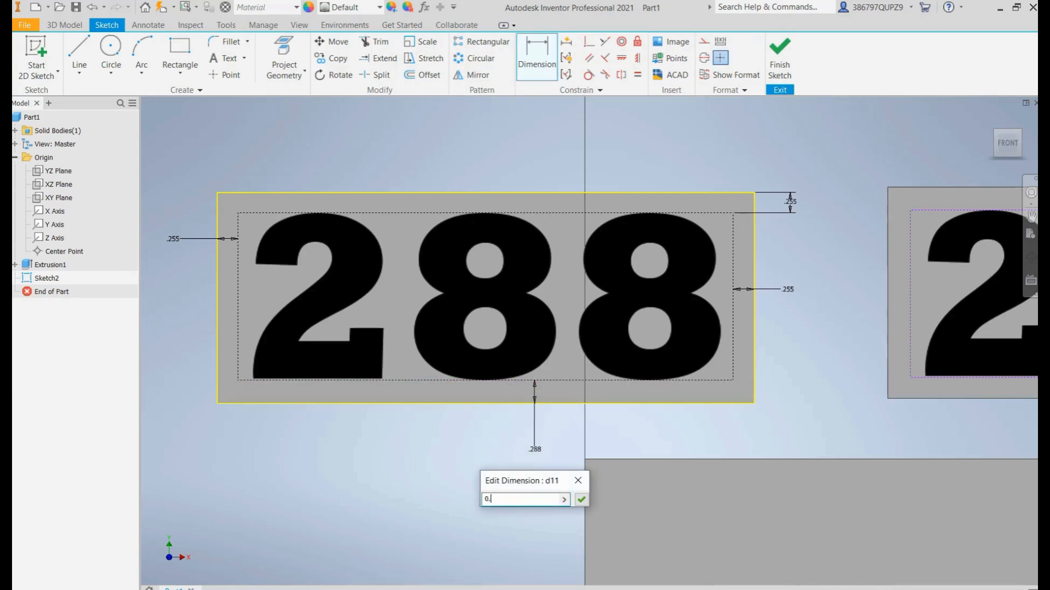
text(255)
key(Return)
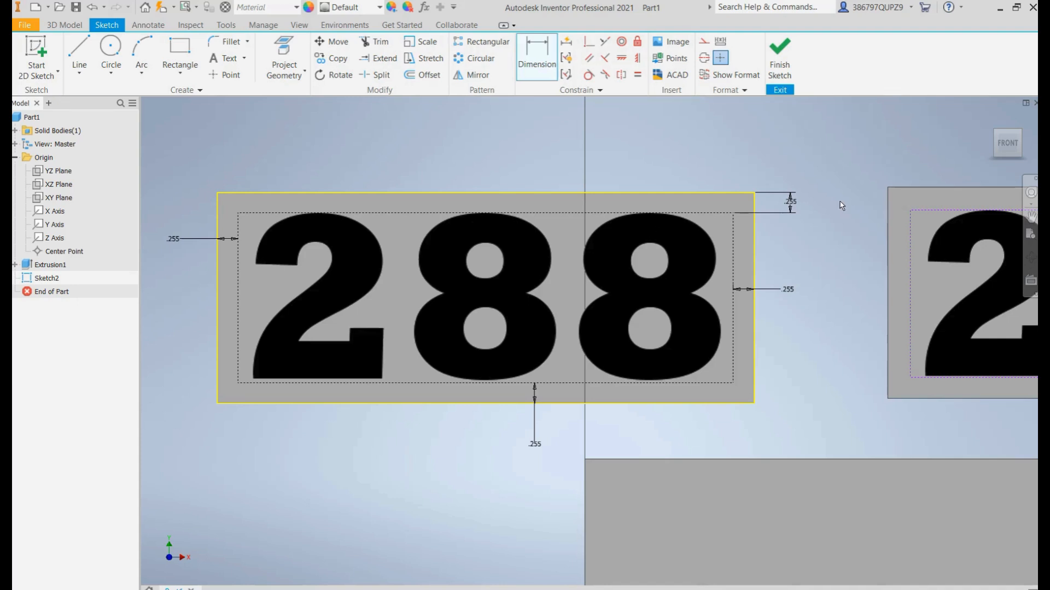
Step: Dimension the gap between the upper-right plate's top edge and its 288 text box at 0.255 in
scroll(838, 204, down, 5)
scroll(831, 214, up, 6)
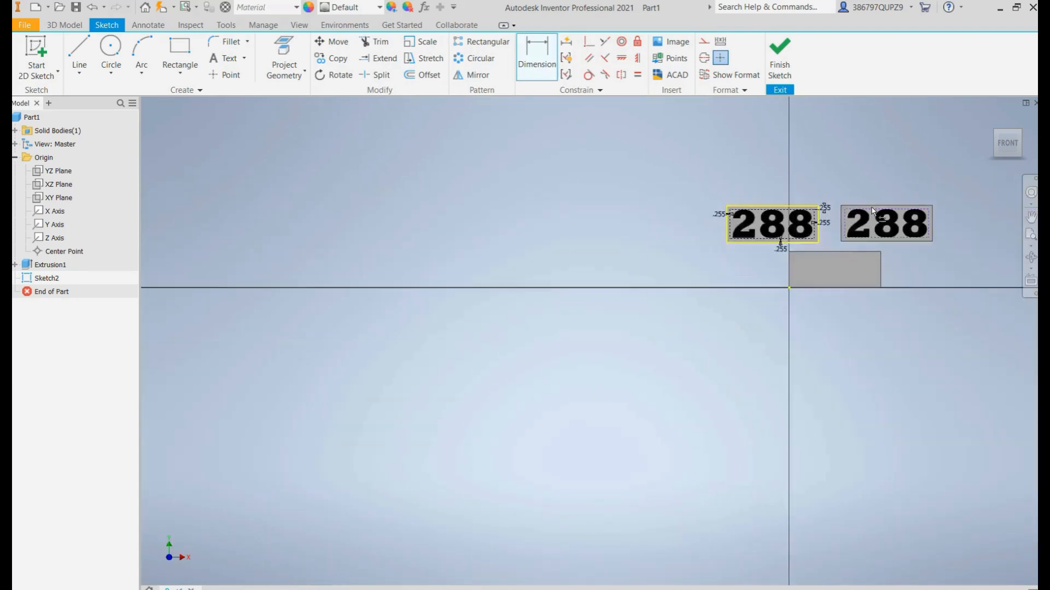
scroll(840, 261, down, 3)
scroll(841, 262, down, 4)
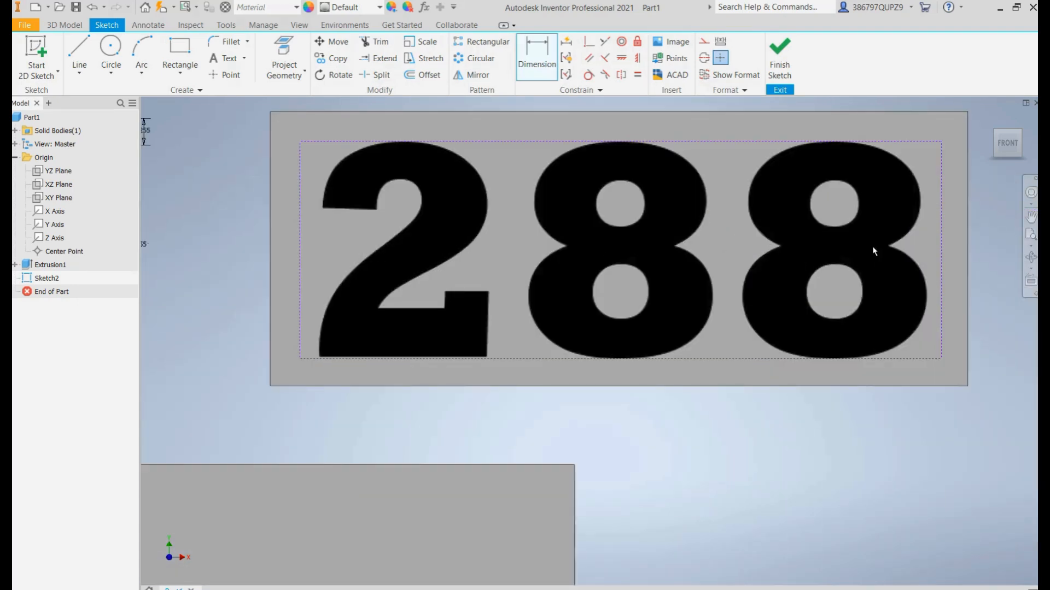
click(647, 143)
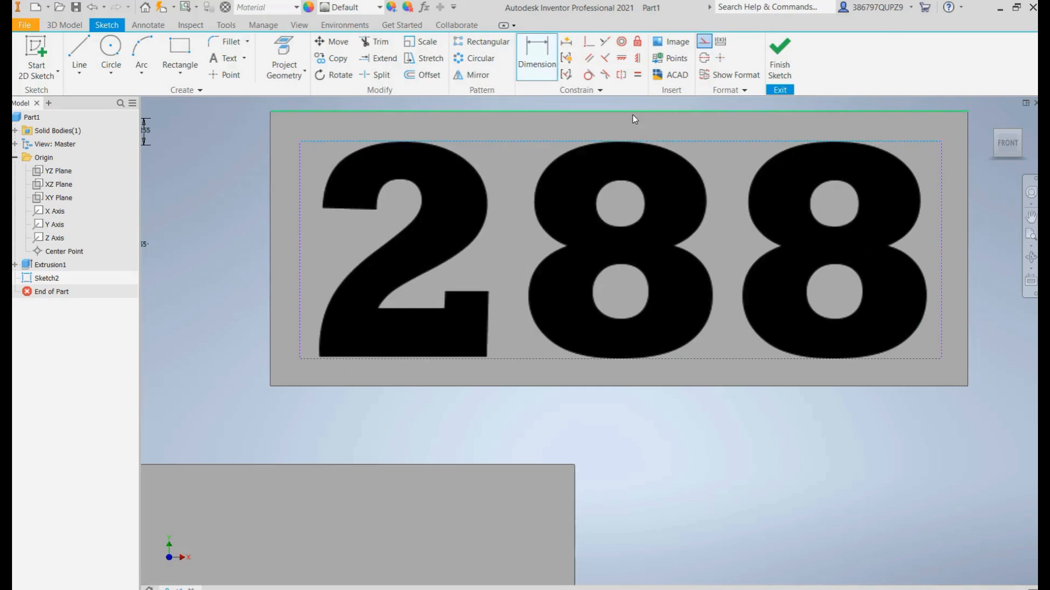
click(634, 112)
click(649, 108)
text(0)
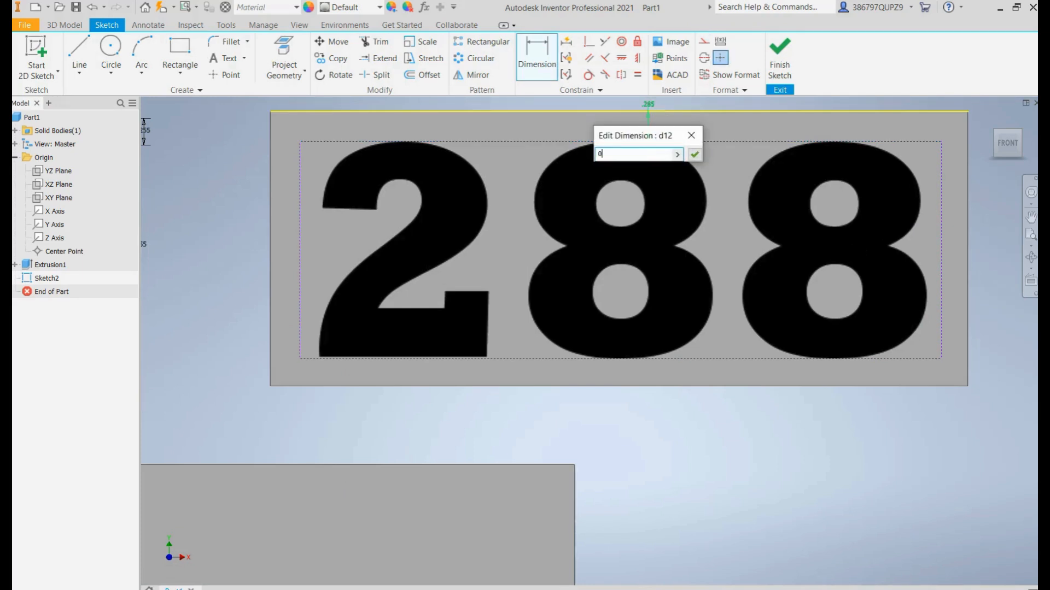
text(.255)
key(Return)
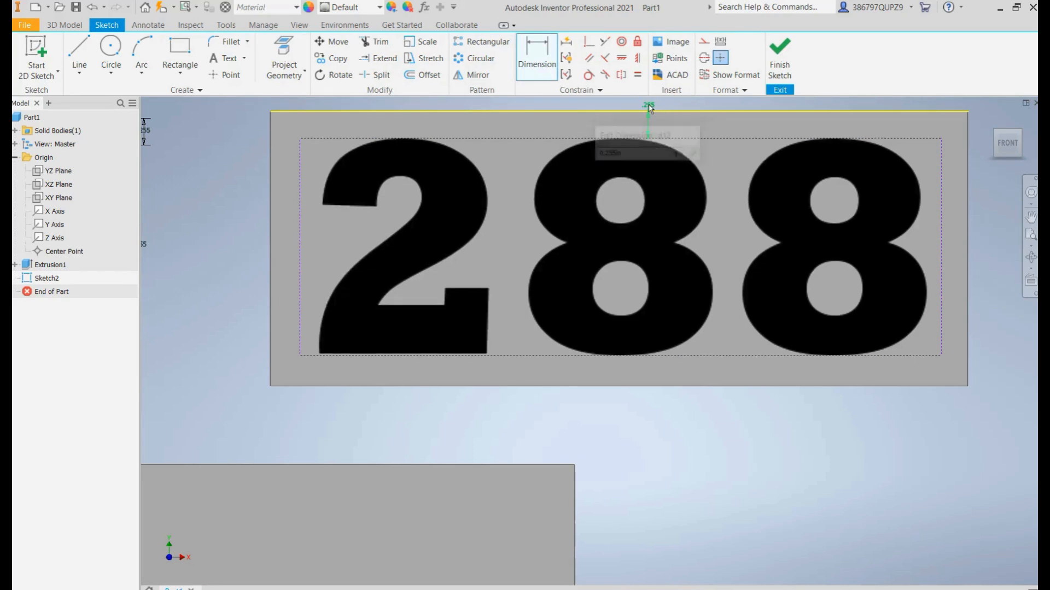
Step: Dimension the gap between the upper-right plate's right edge and its text box at 0.255 in
click(941, 238)
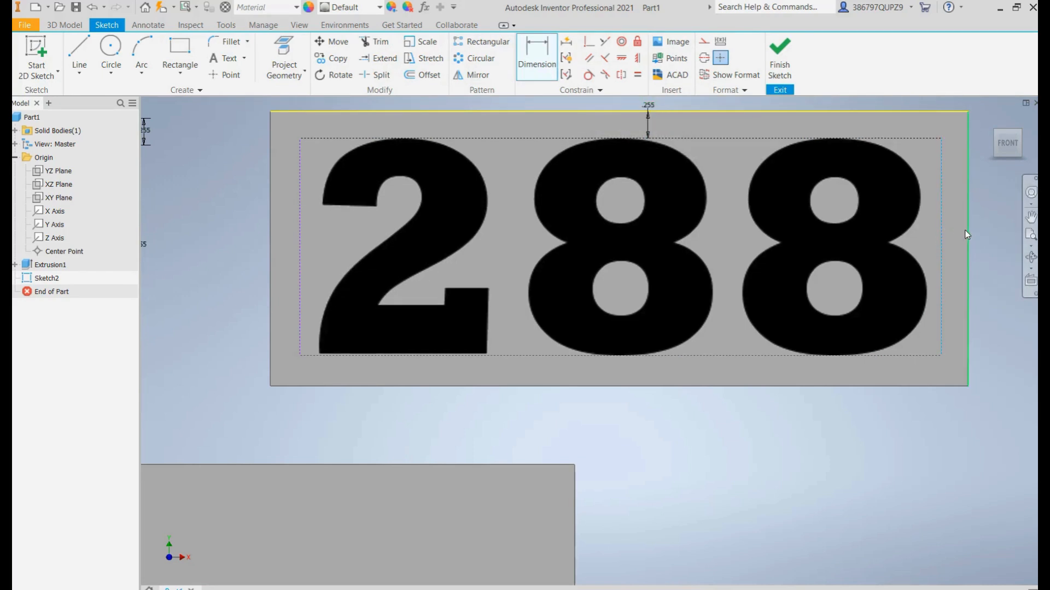
click(984, 229)
text(0)
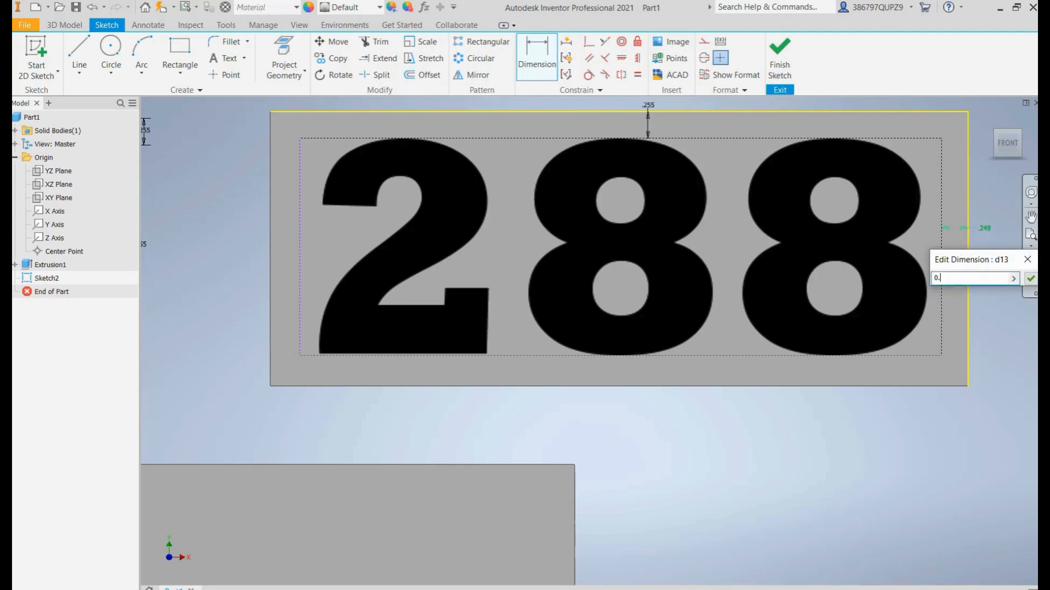
text(.255)
key(Return)
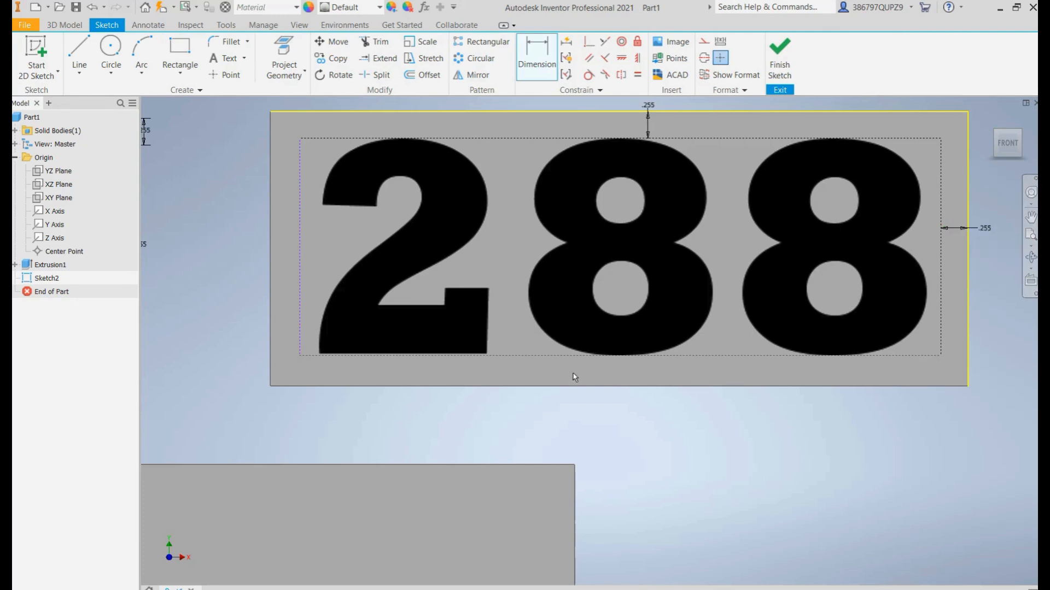
Step: Dimension the gap between the upper-right plate's bottom edge and its text box at 0.255 in
click(595, 357)
click(637, 386)
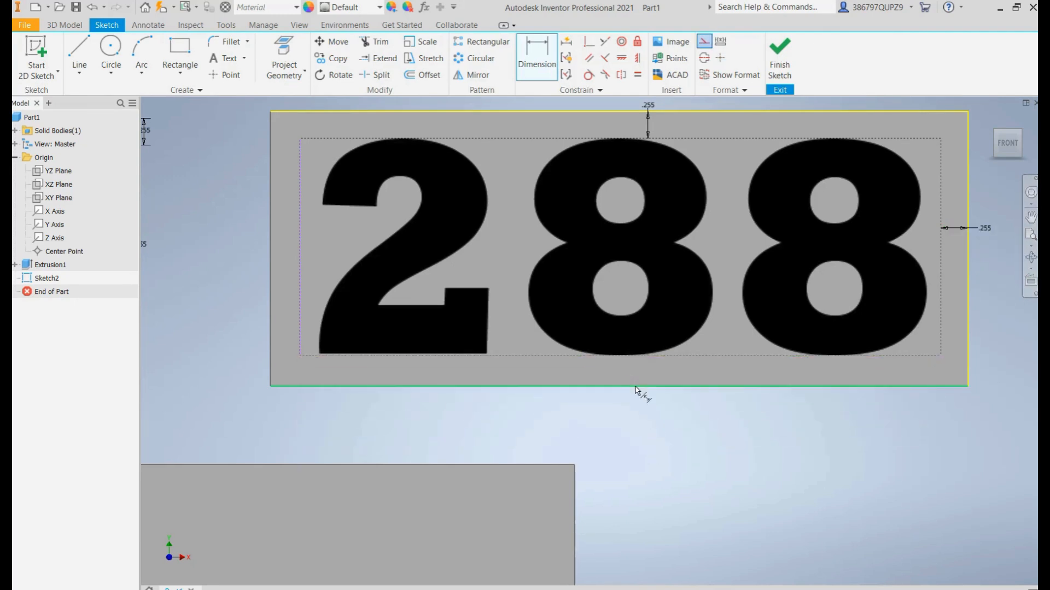
click(663, 424)
text(0.255)
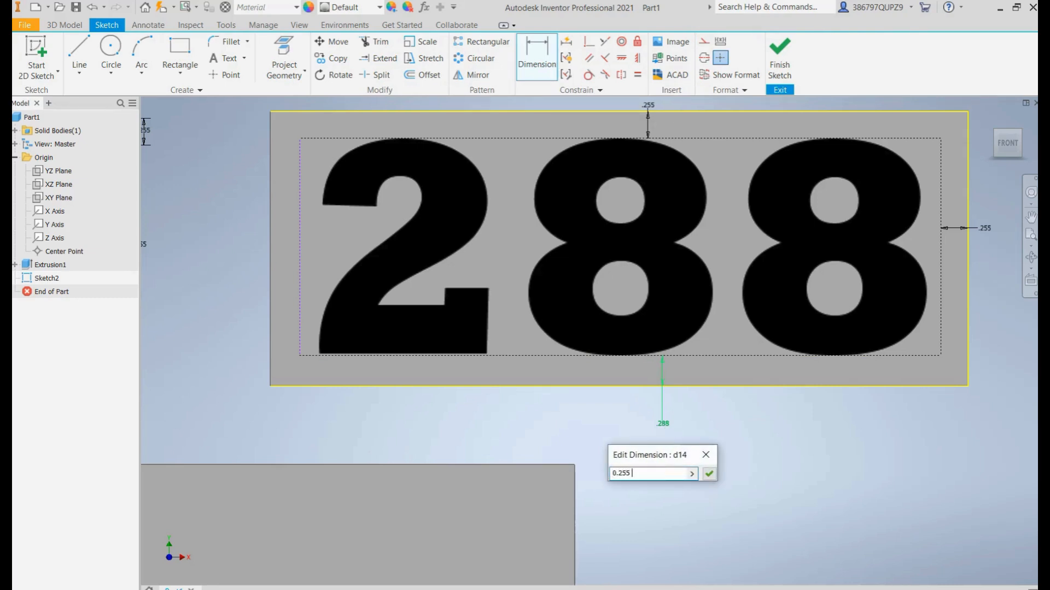
key(Return)
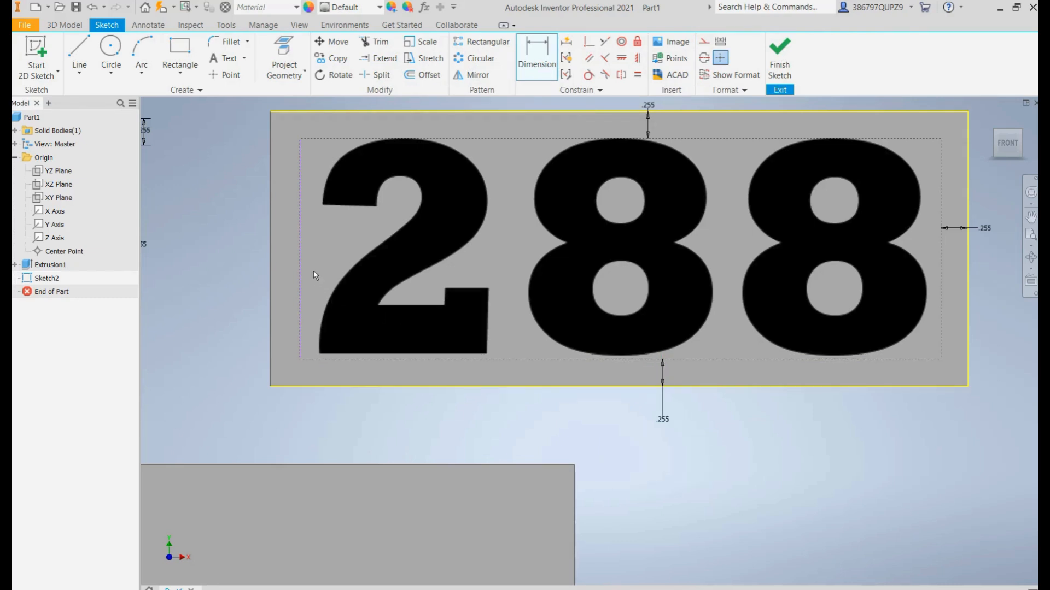
Step: Dimension the gap between the upper-right plate's left edge and its text box at 0.255 in
click(301, 265)
click(271, 256)
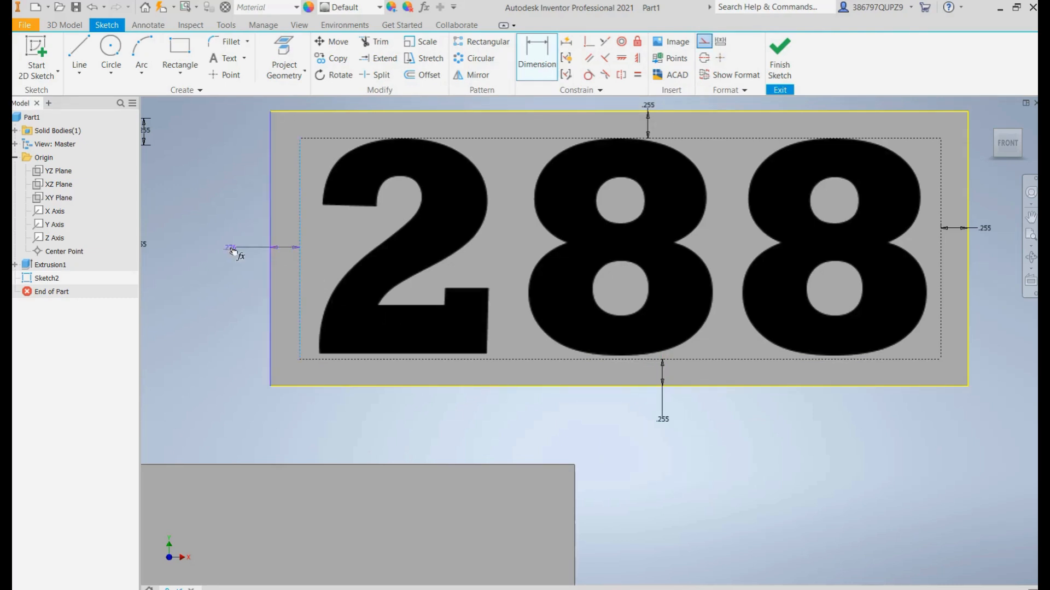
click(232, 249)
text(0.255 i)
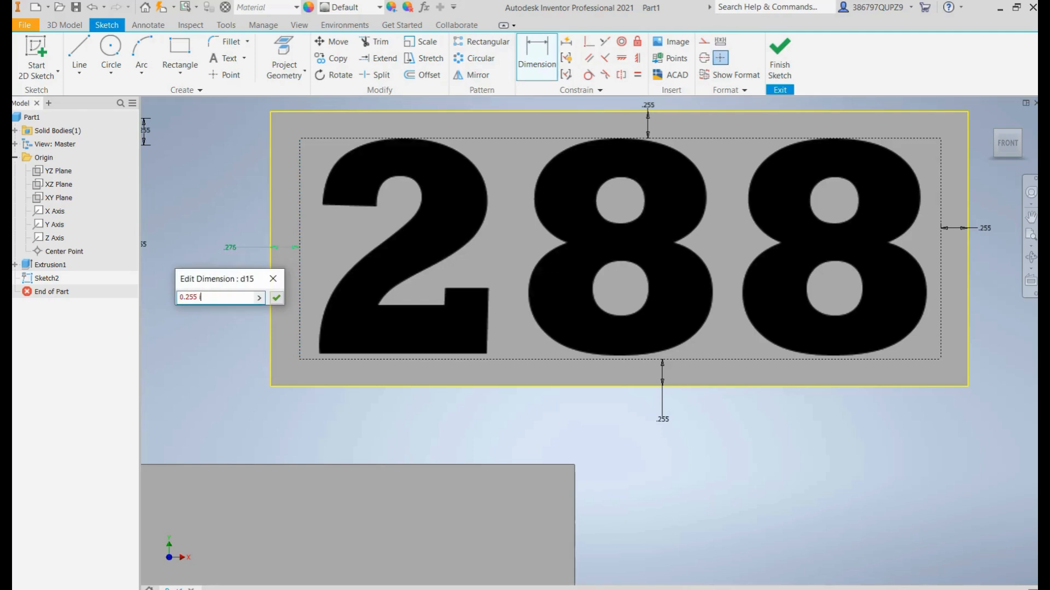
key(Return)
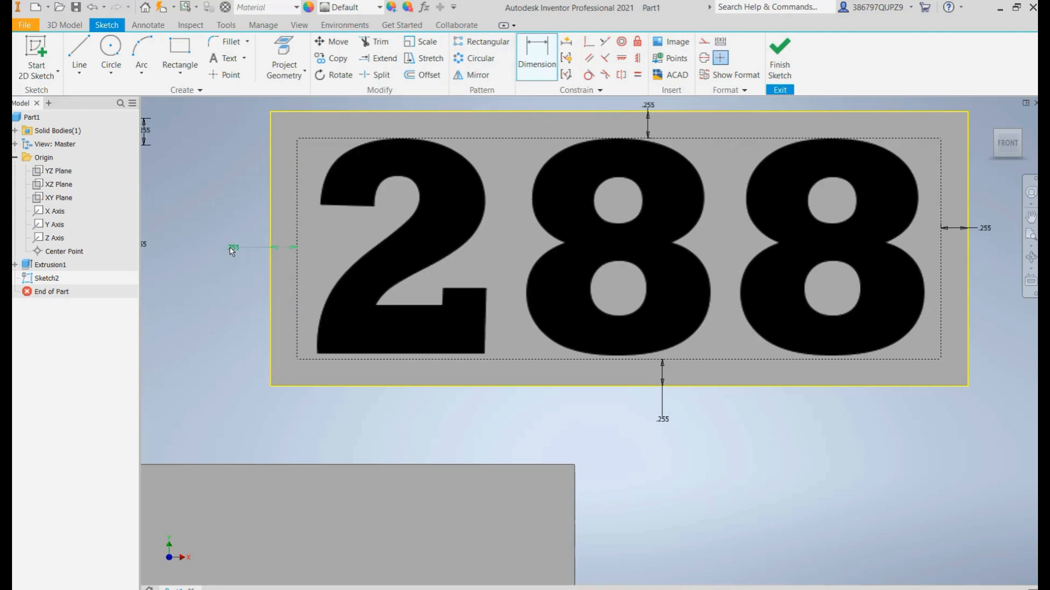
Step: Finish the text sketch and switch the model to an isometric view
click(1009, 147)
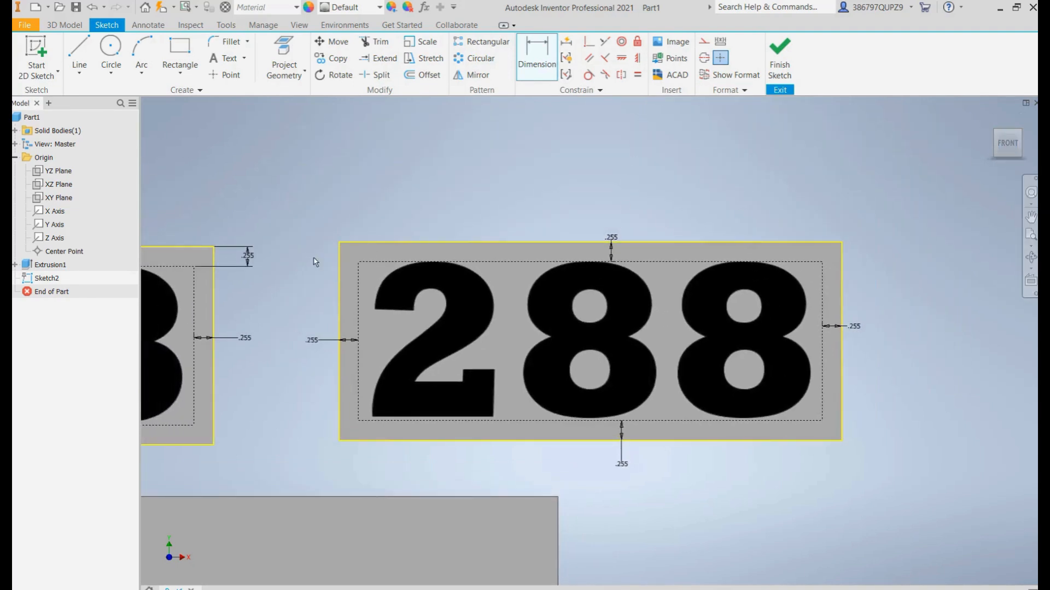
scroll(297, 284, down, 5)
scroll(298, 286, up, 6)
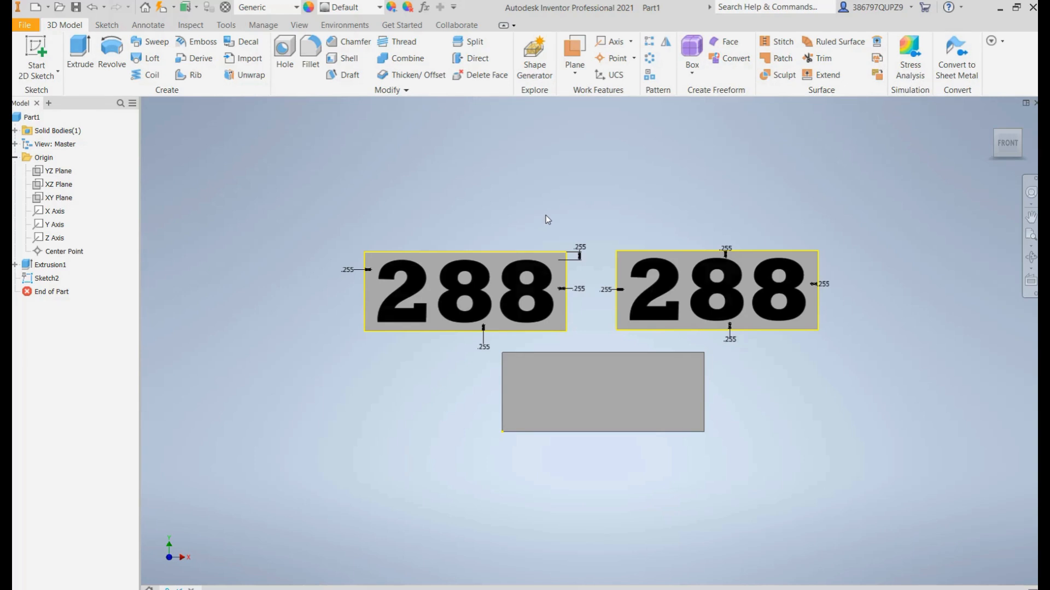
click(1021, 138)
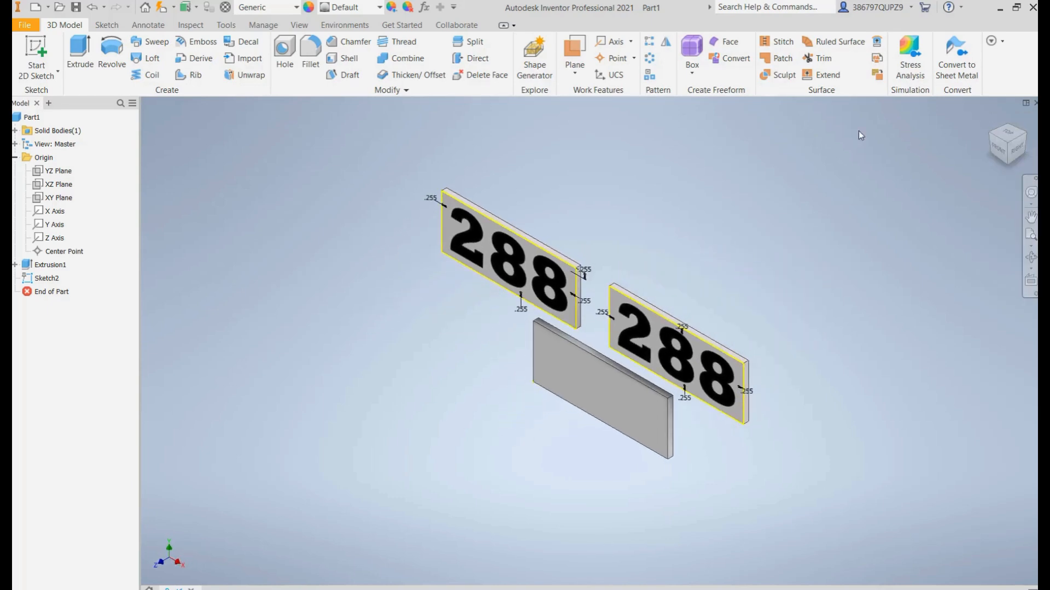
Step: Extrude both 288 text profiles as a cut through all, with the direction flipped into the two upper plates
click(74, 56)
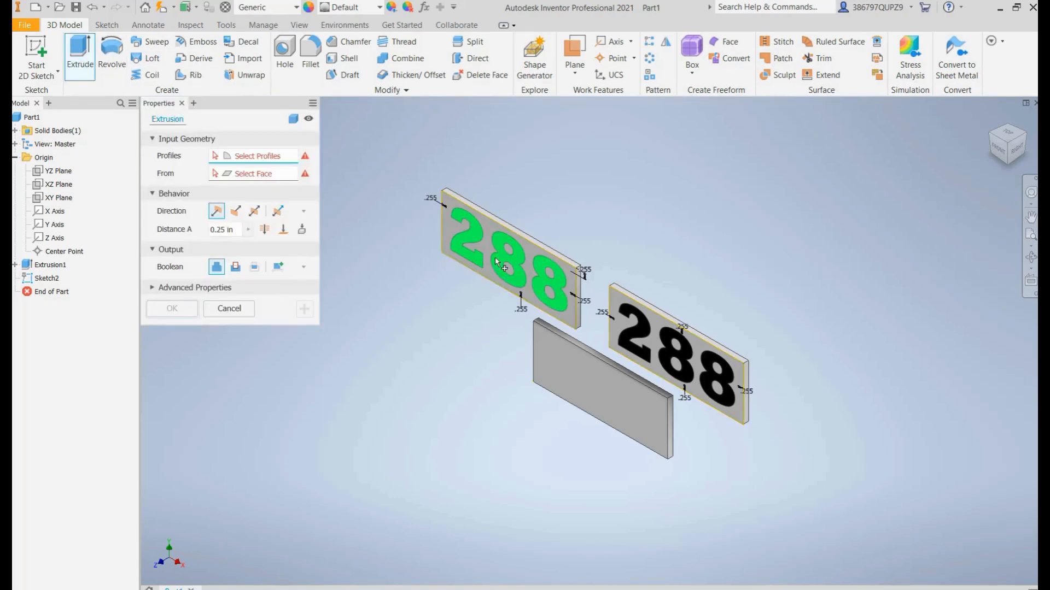
click(502, 263)
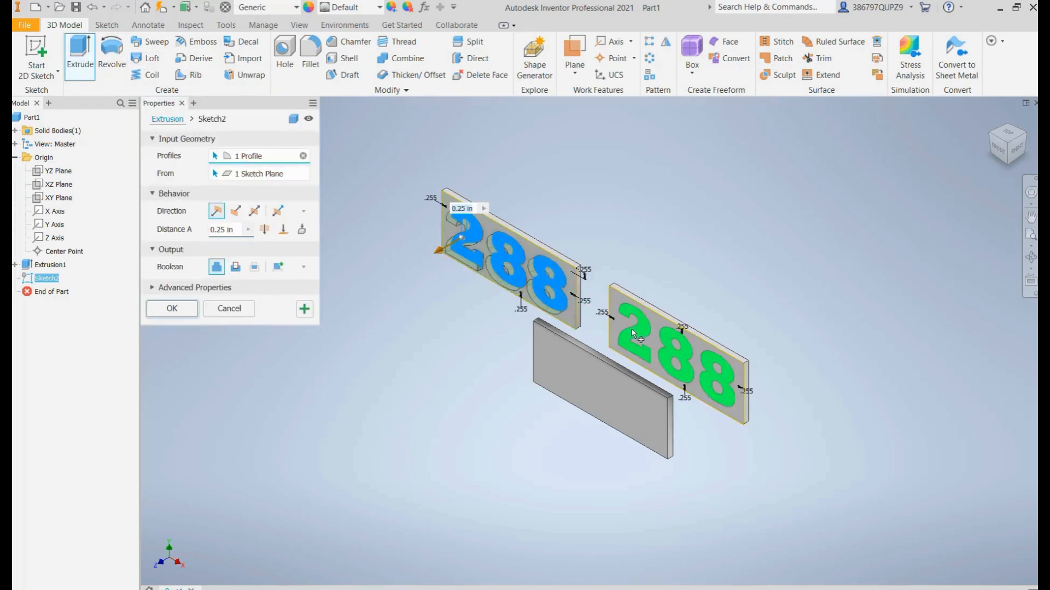
click(667, 352)
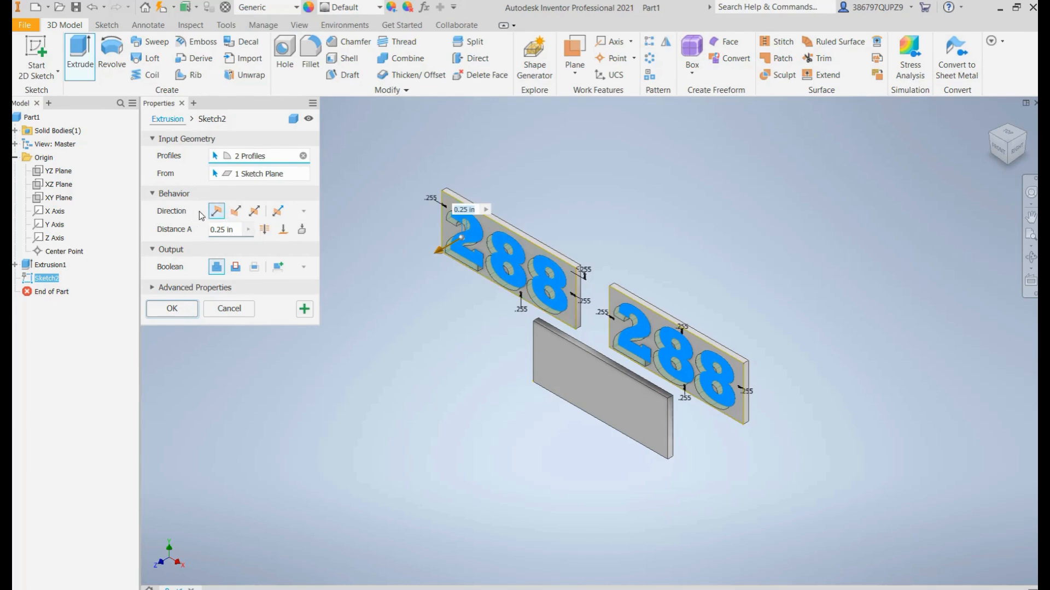
click(235, 213)
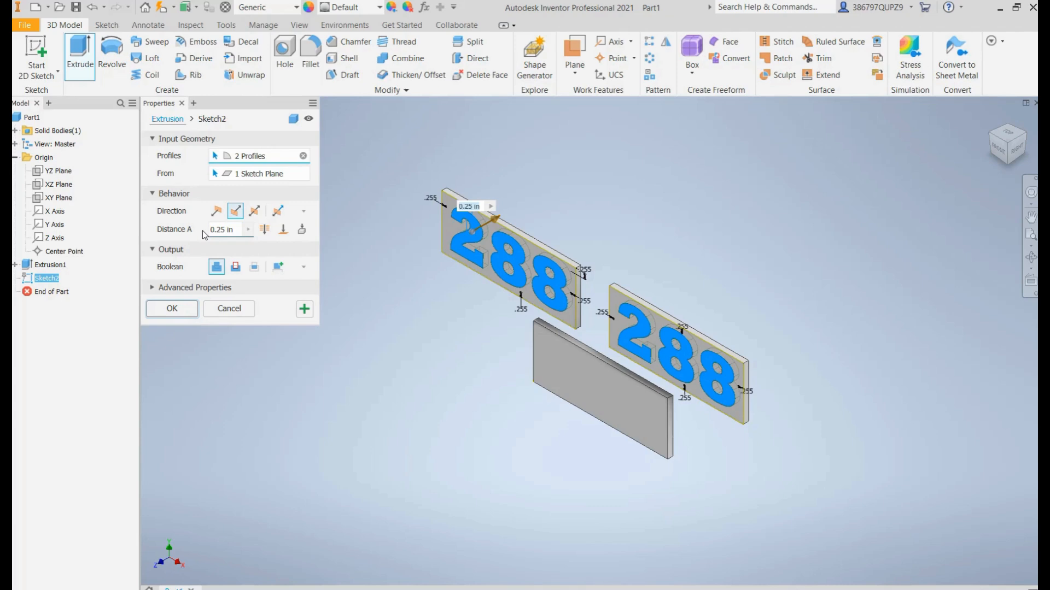
click(266, 231)
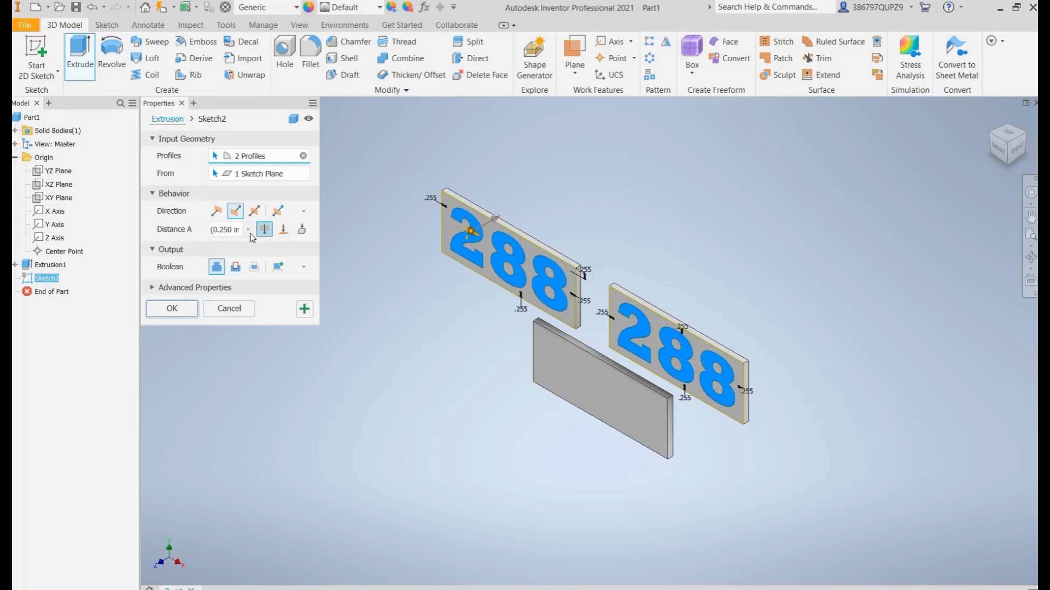
click(234, 268)
click(188, 309)
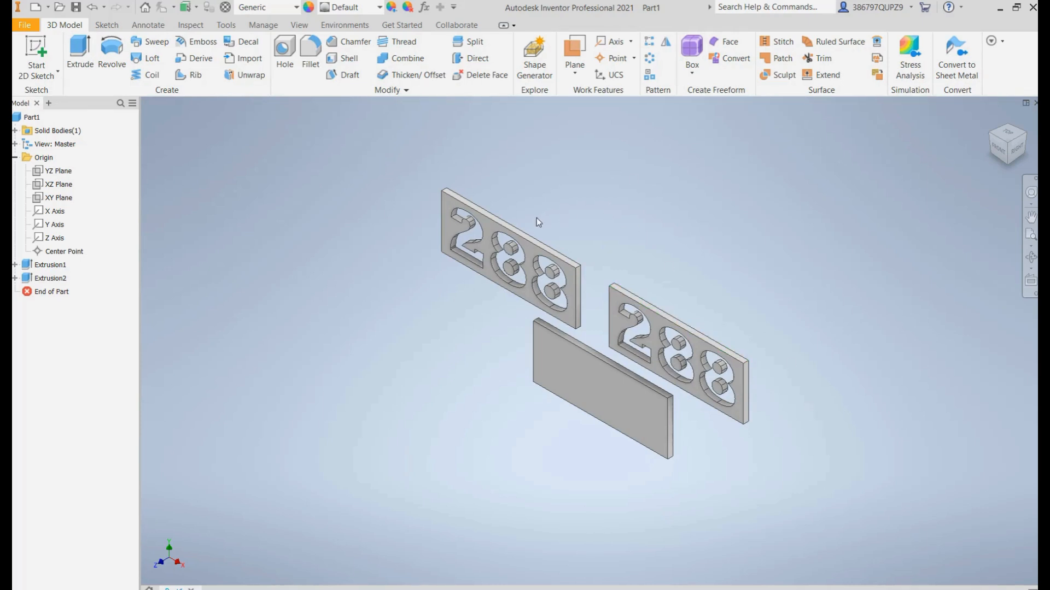
Step: Create a new sketch on the front face of the middle 8's upper island in the upper-left plate, viewed from the front
click(1002, 153)
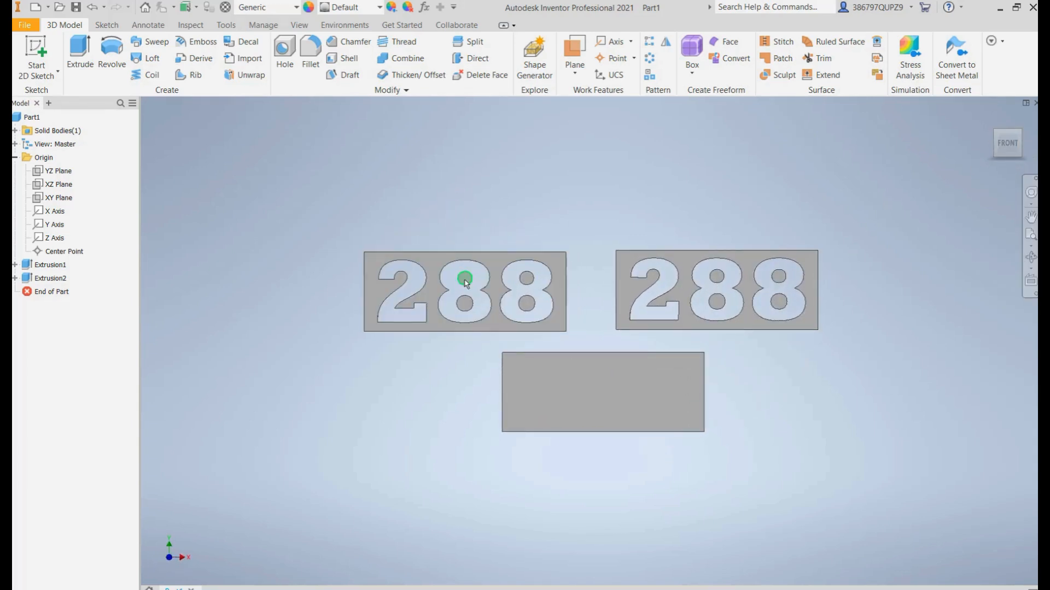
mouse_move(466, 283)
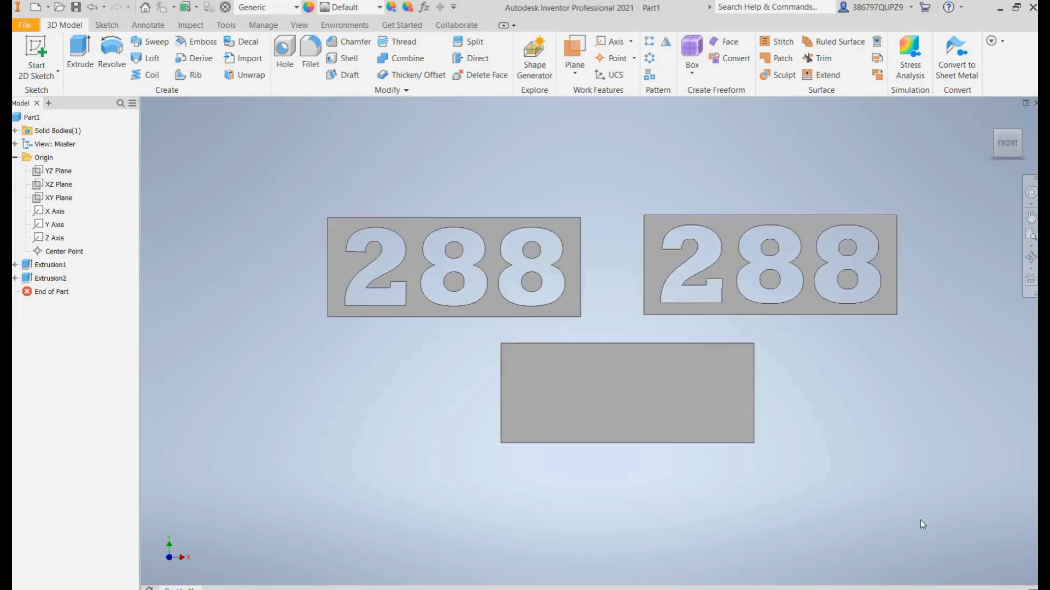
scroll(629, 276, up, 3)
scroll(610, 275, down, 5)
scroll(610, 275, up, 3)
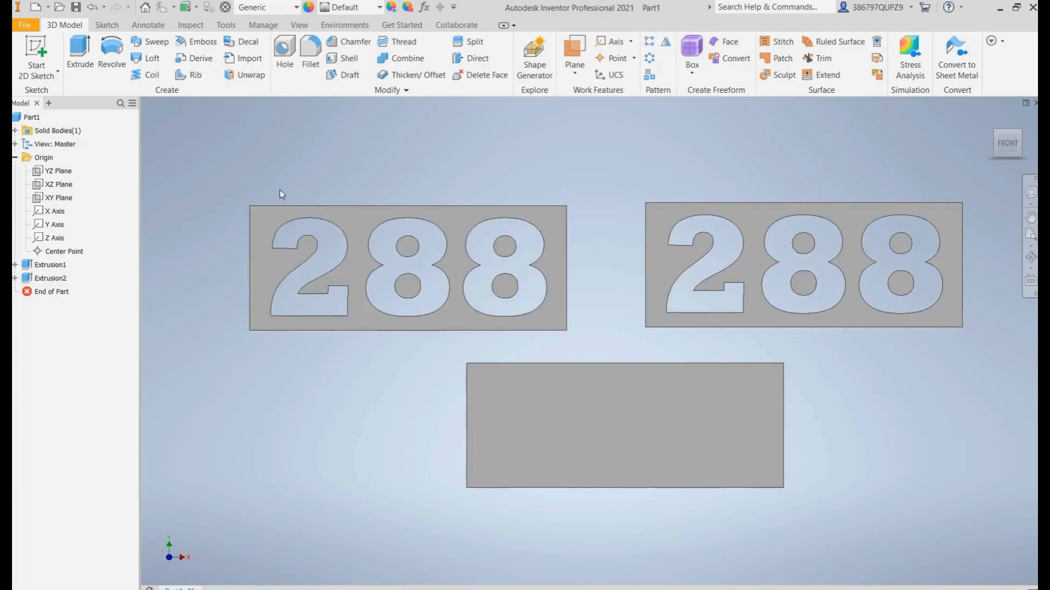
scroll(310, 270, up, 3)
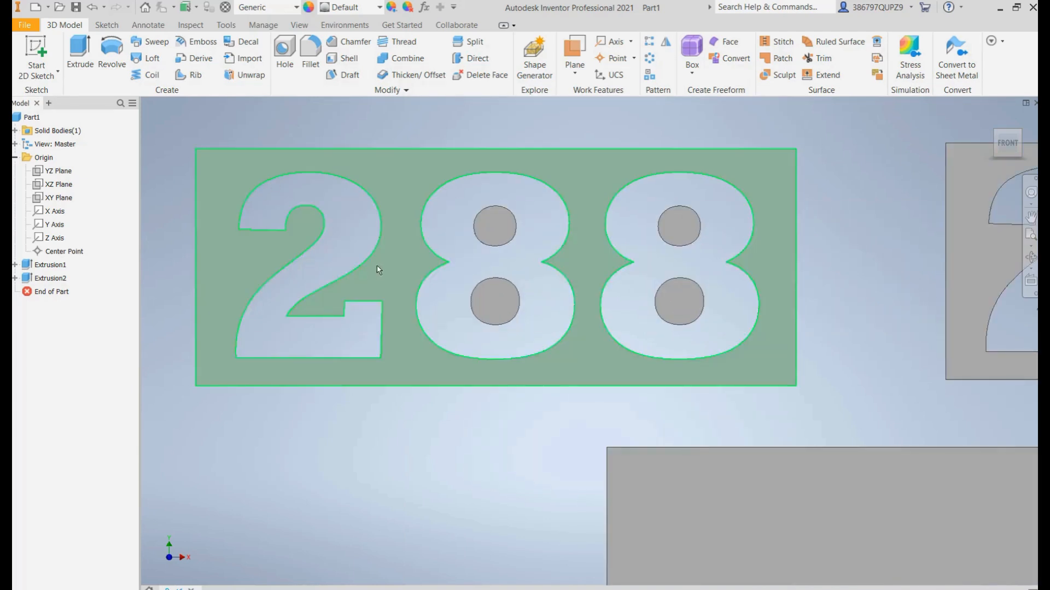
scroll(354, 268, up, 1)
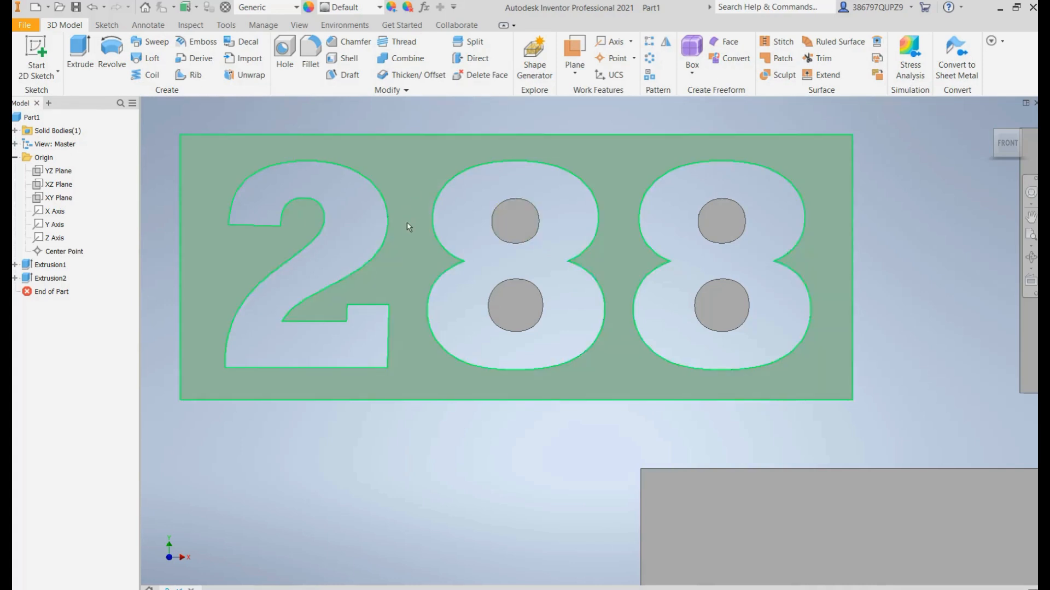
click(524, 225)
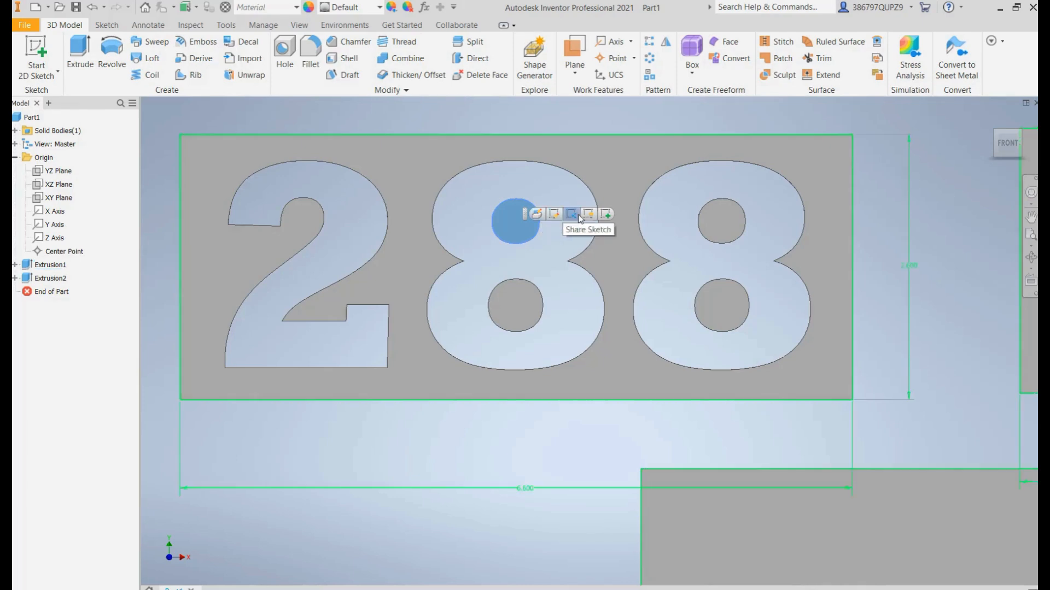
click(605, 213)
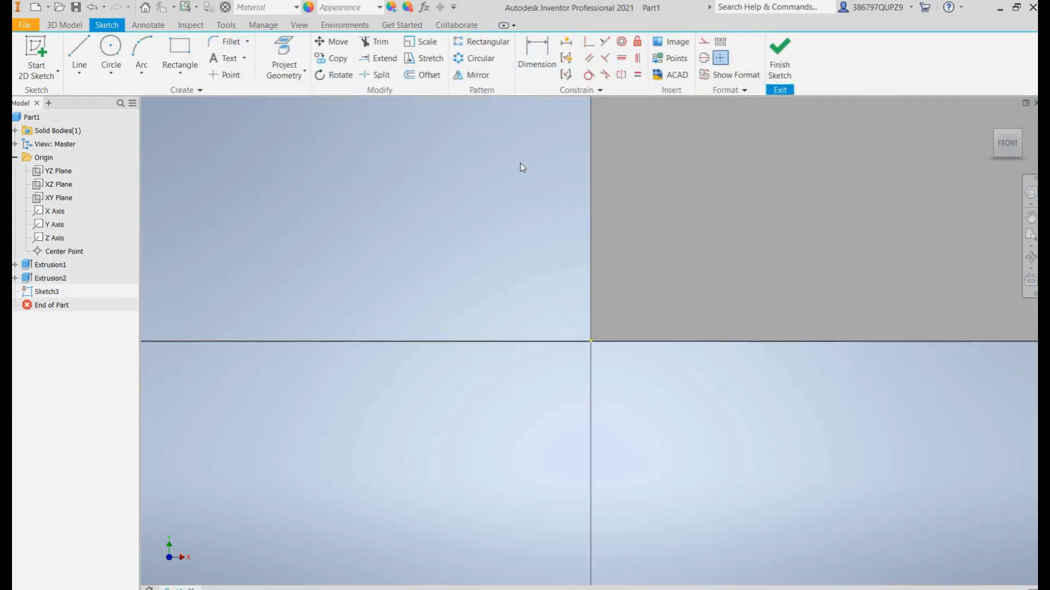
Step: Sketch a narrow vertical rectangle about 0.147 in wide across the middle 8 and both its islands on the upper-left plate
scroll(517, 157, down, 3)
scroll(519, 157, up, 5)
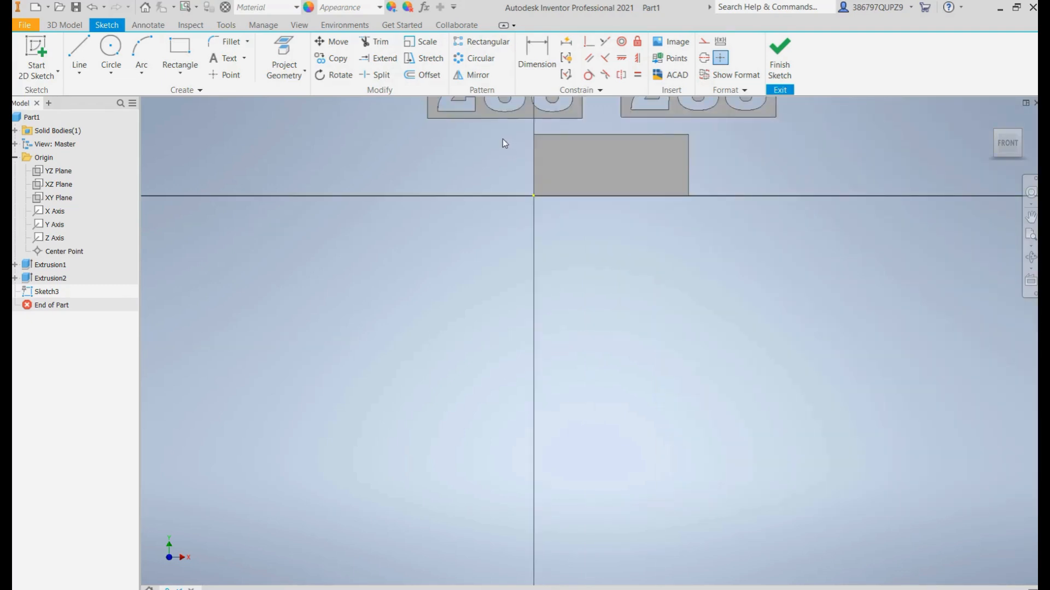
scroll(504, 143, up, 2)
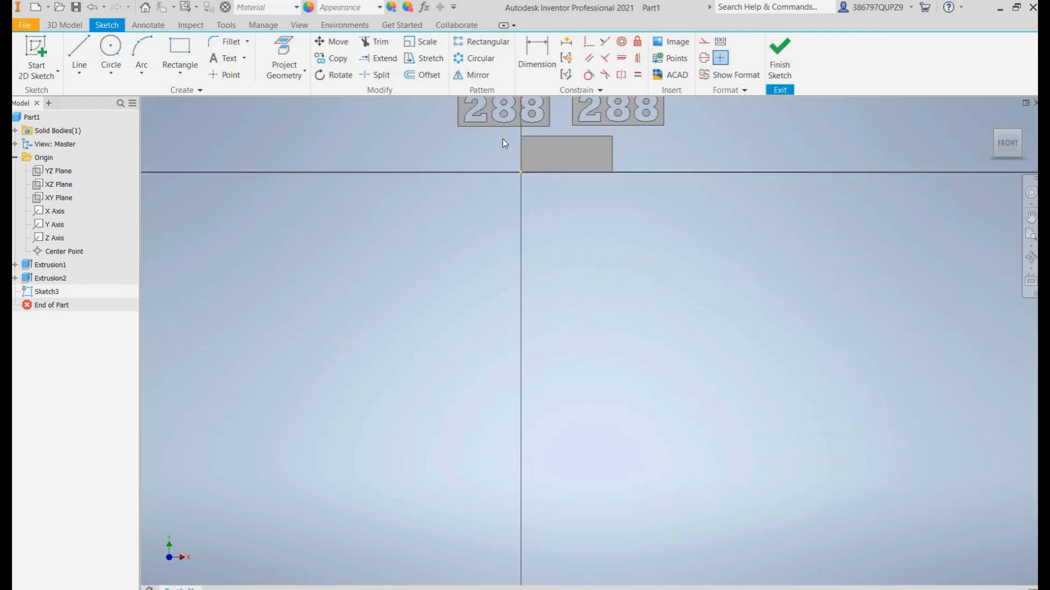
scroll(508, 124, up, 2)
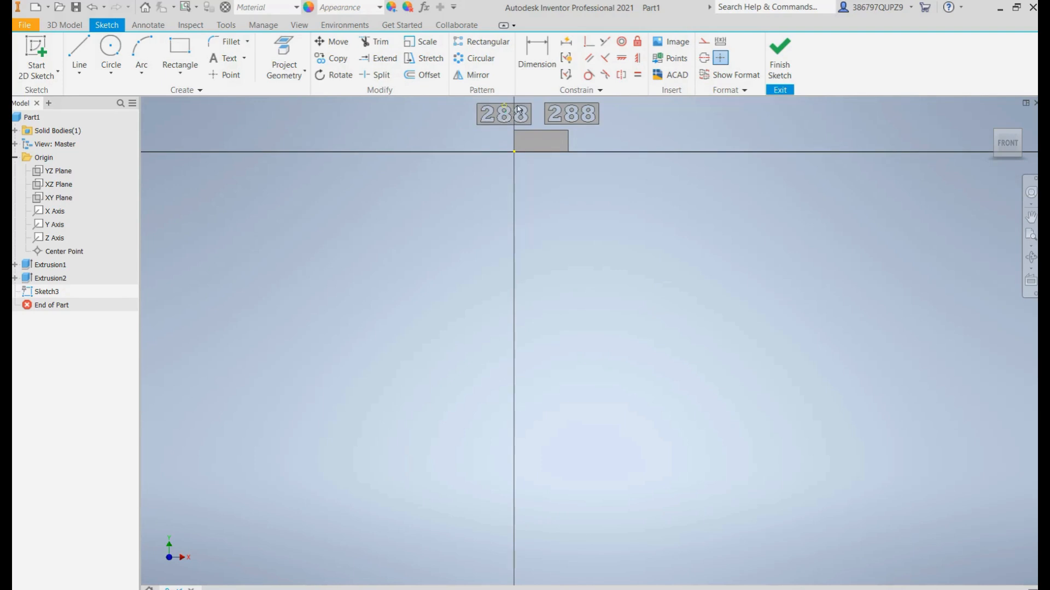
scroll(525, 105, down, 3)
scroll(525, 105, down, 2)
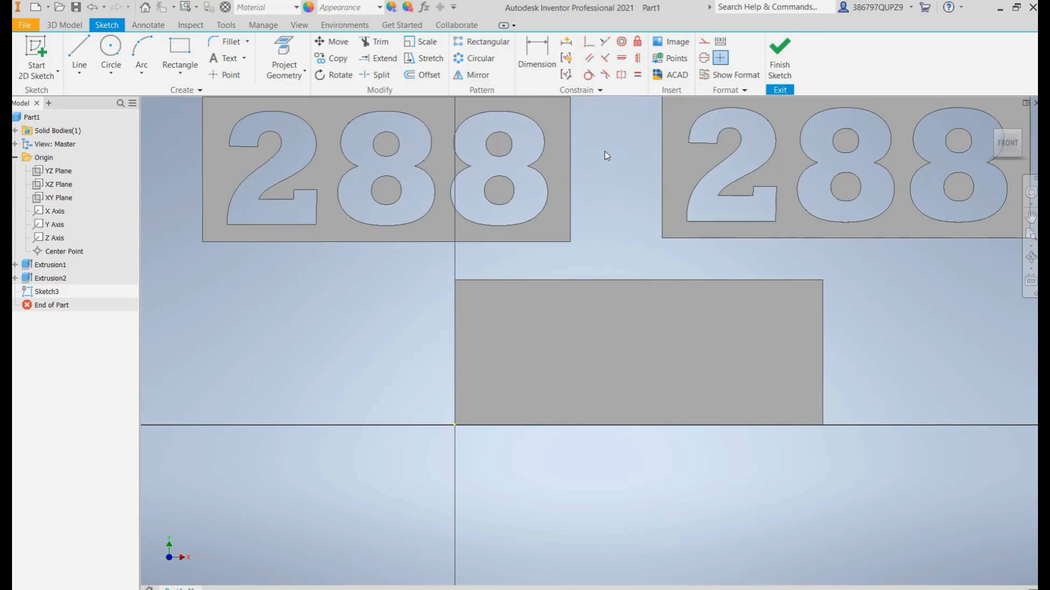
mouse_move(605, 152)
middle_down()
mouse_move(592, 166)
mouse_move(649, 307)
mouse_move(436, 235)
mouse_move(624, 264)
mouse_move(384, 286)
mouse_move(539, 164)
mouse_move(616, 293)
mouse_move(669, 209)
mouse_move(702, 222)
middle_up()
scroll(528, 233, down, 3)
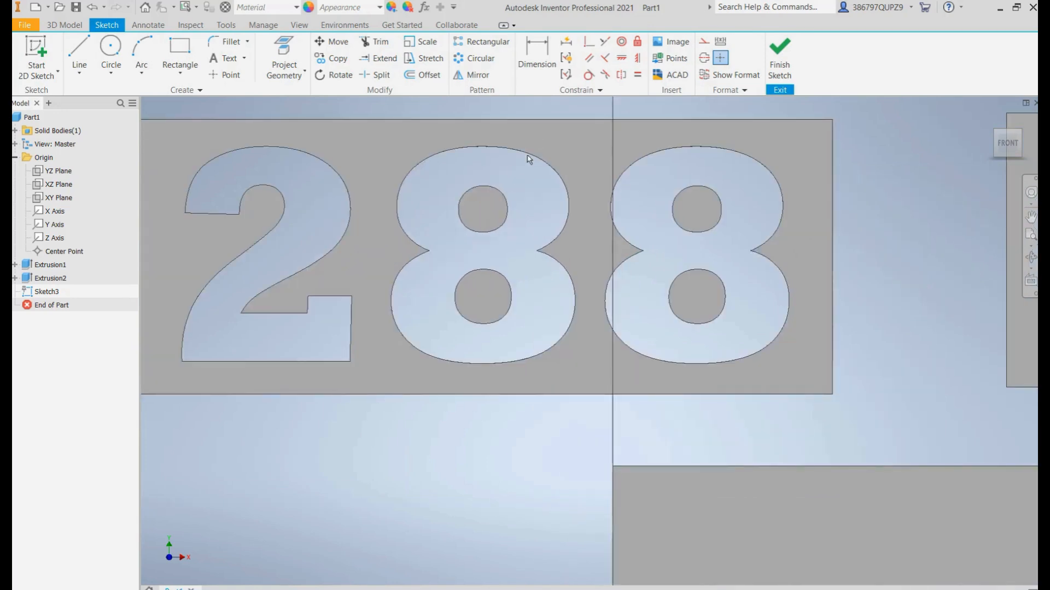
middle_drag(559, 133, 621, 141)
key(r)
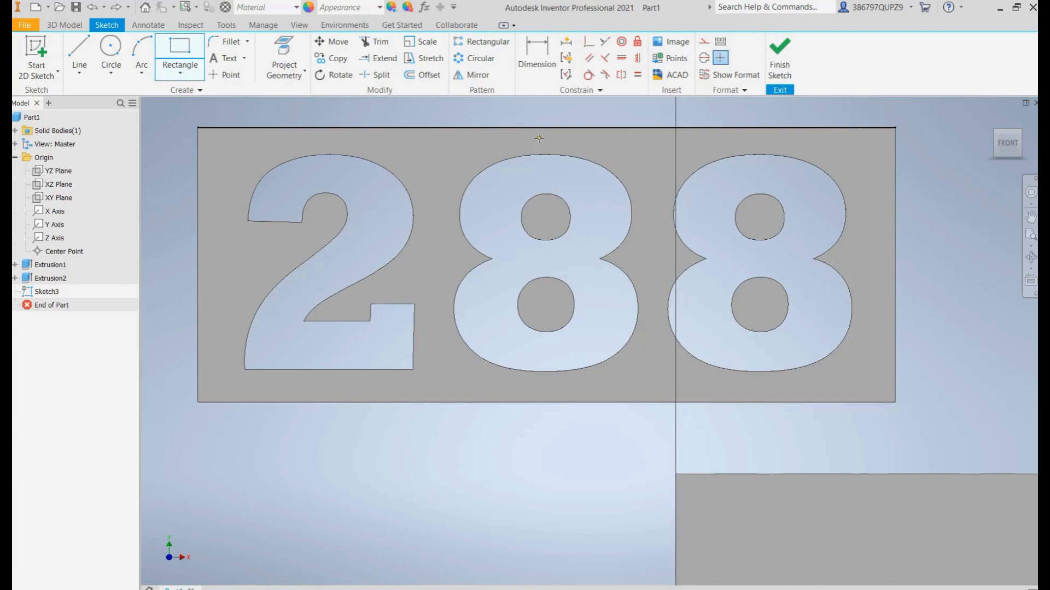
click(539, 138)
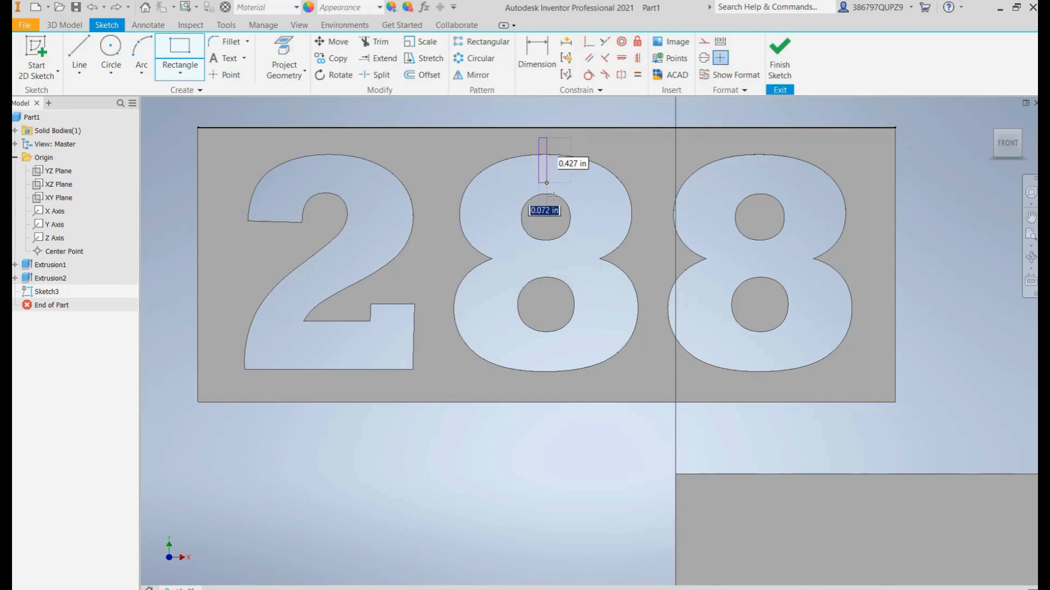
click(554, 384)
key(Escape)
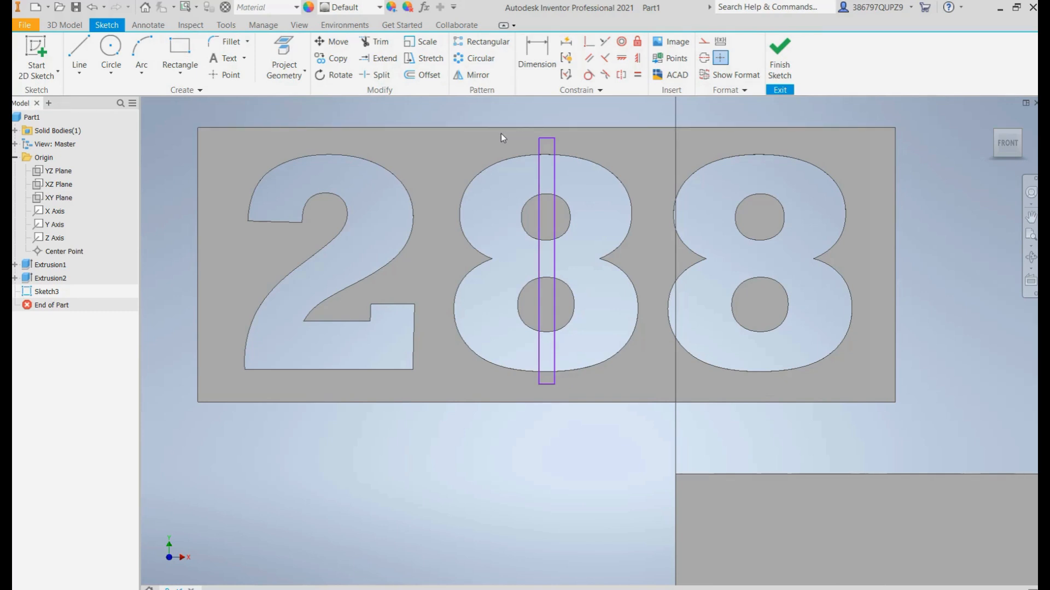
Step: Copy the narrow rectangle and place the copy over the last 8's islands, keeping it a similarly narrow vertical strip
mouse_move(501, 134)
mouse_down()
mouse_move(645, 386)
mouse_move(621, 396)
mouse_move(624, 376)
mouse_up()
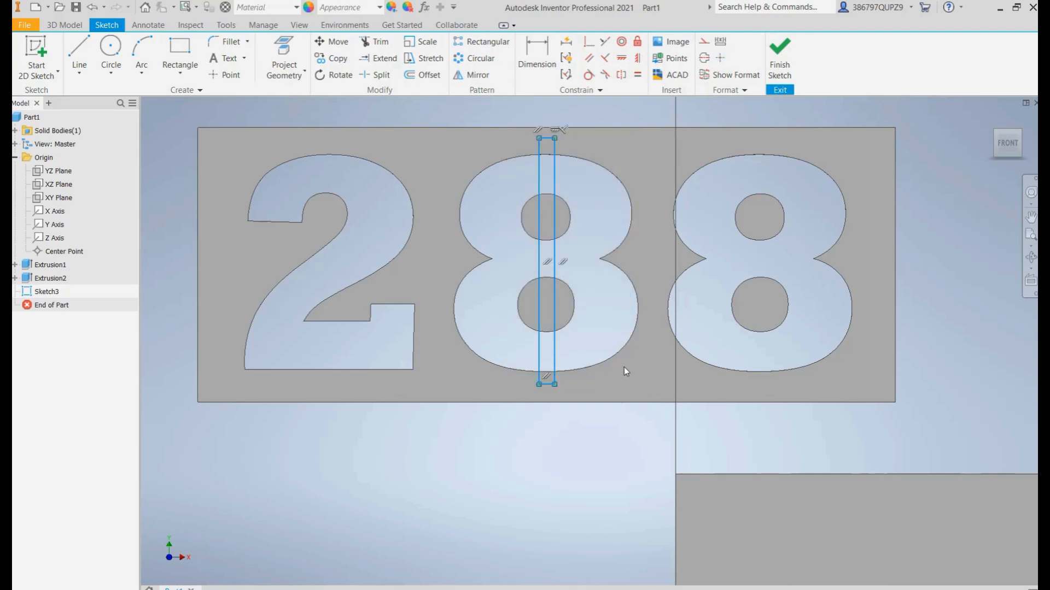
key(ctrl+c)
key(ctrl+v)
drag(566, 281, 778, 296)
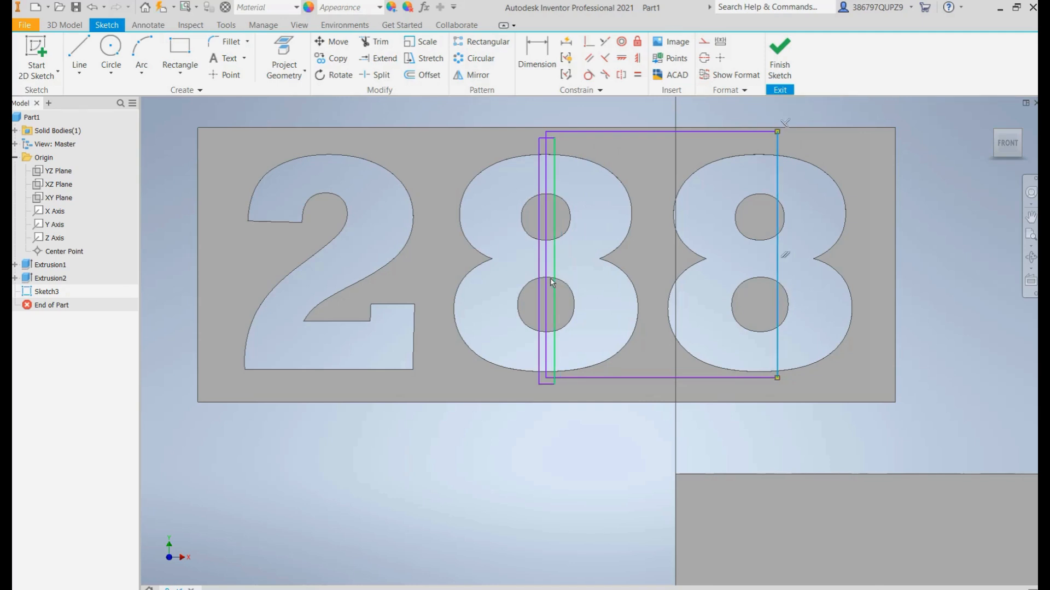
drag(547, 280, 754, 284)
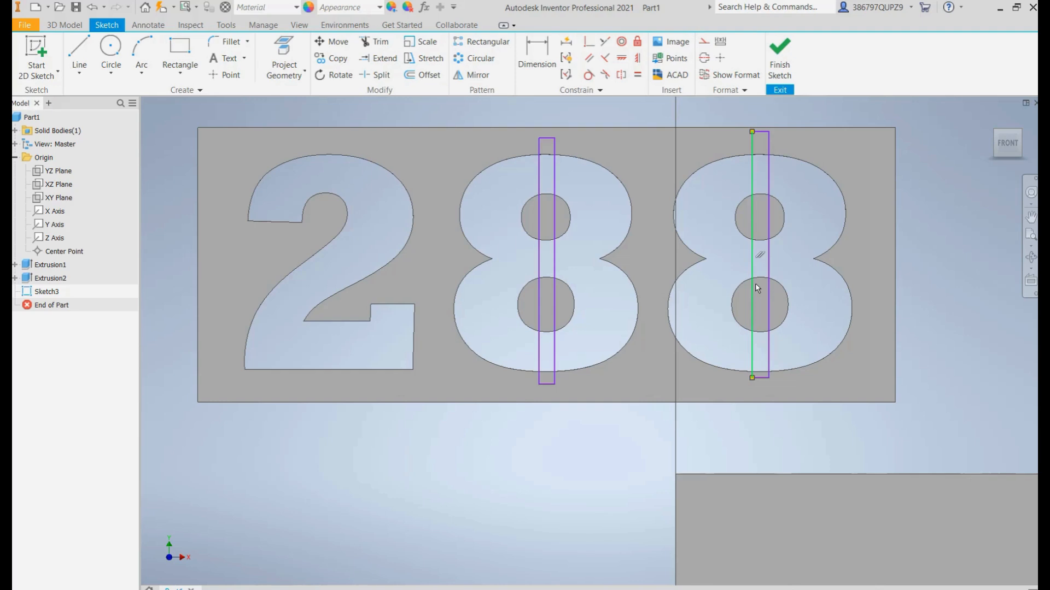
Step: Dimension the width of the rectangle across the middle 8 at 0.15 in
click(534, 73)
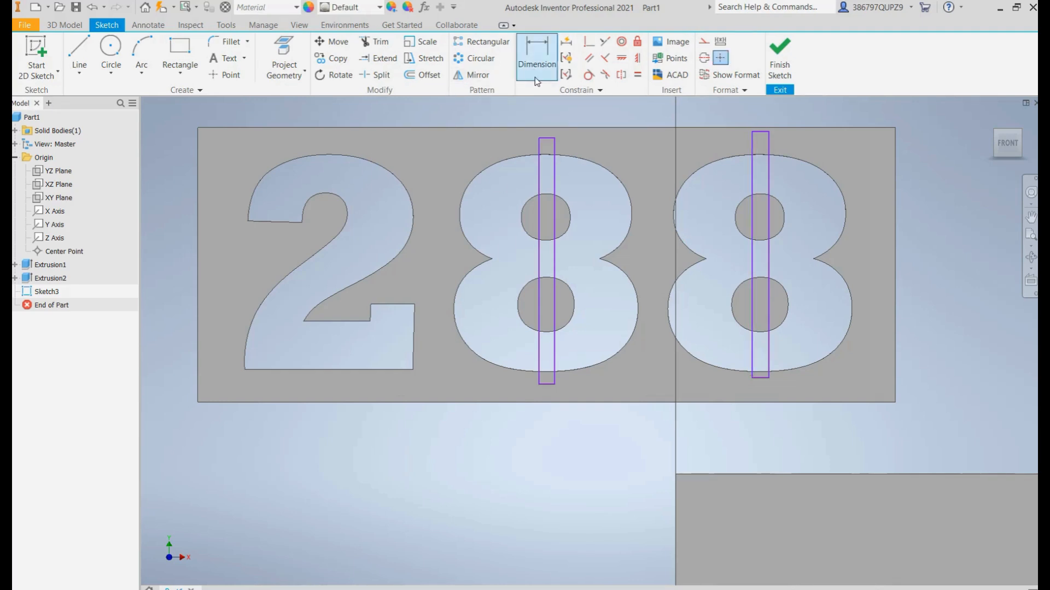
click(539, 374)
click(556, 375)
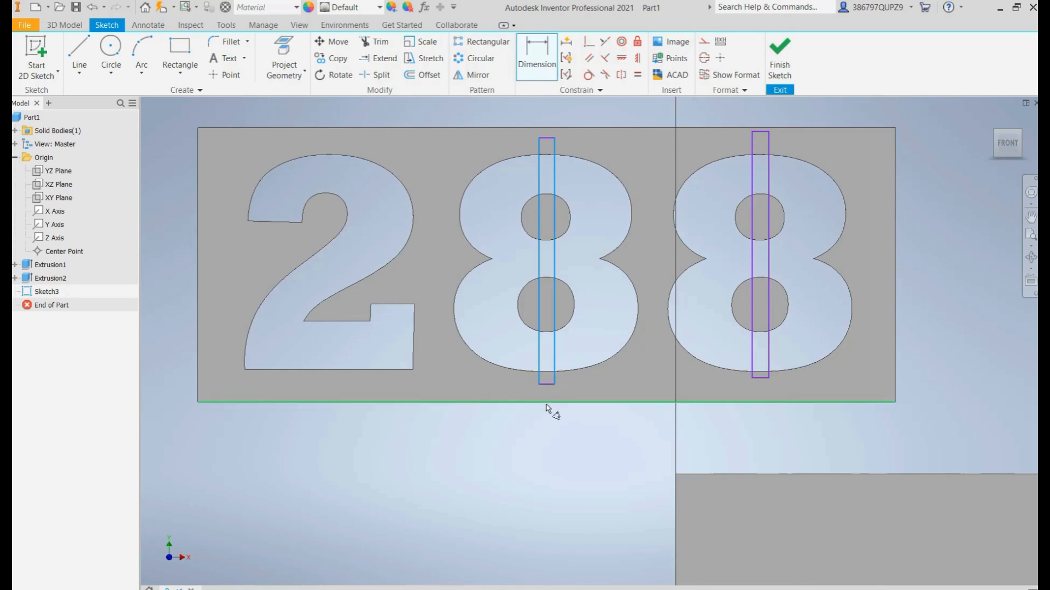
click(548, 395)
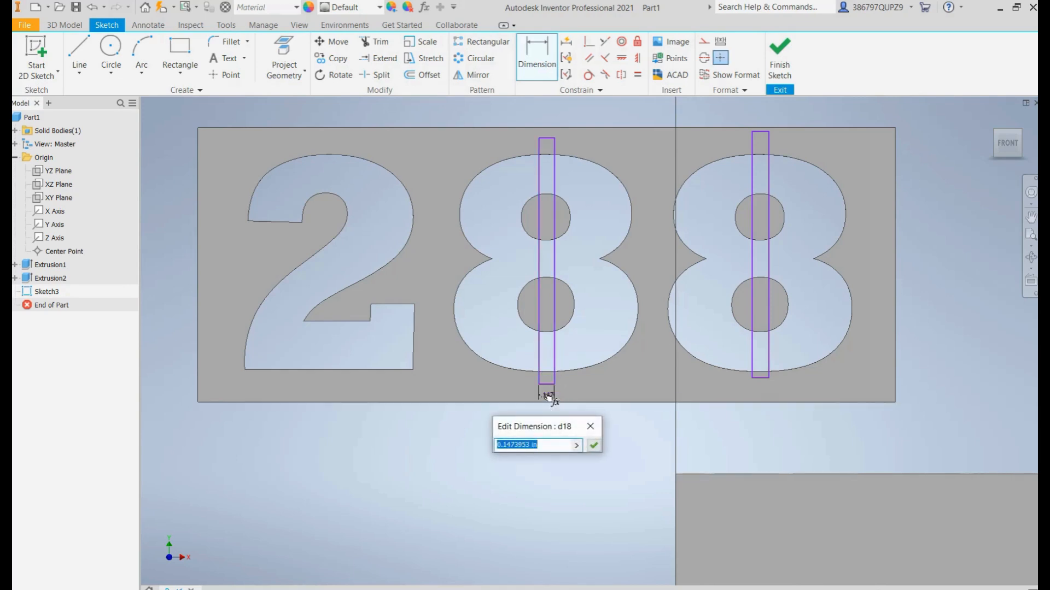
text(0.15)
key(Return)
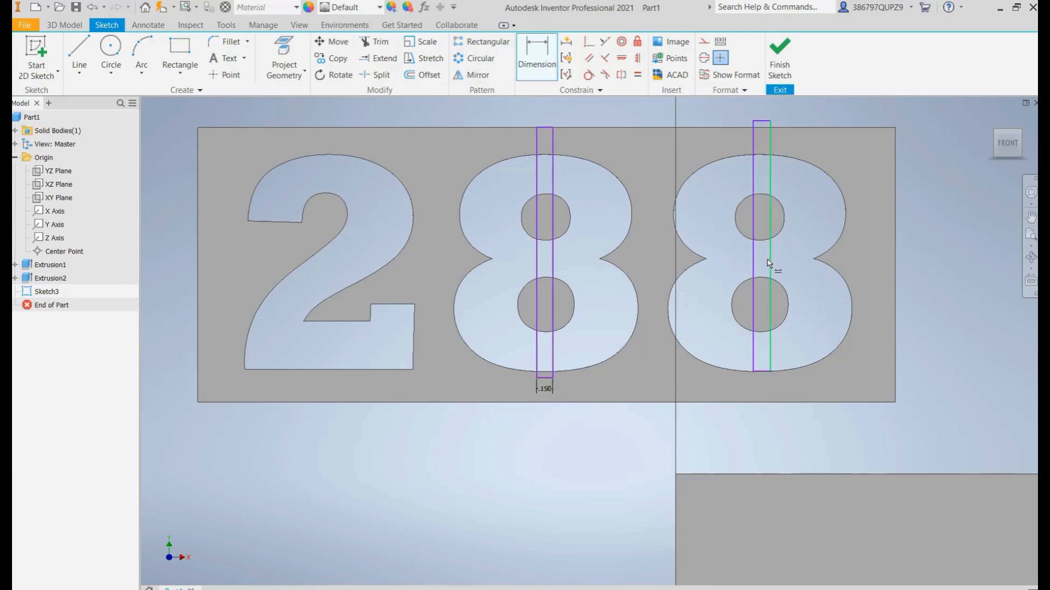
Step: Dimension the width of the rectangle across the last 8 at 0.15 in and leave the Dimension command
click(753, 268)
click(771, 270)
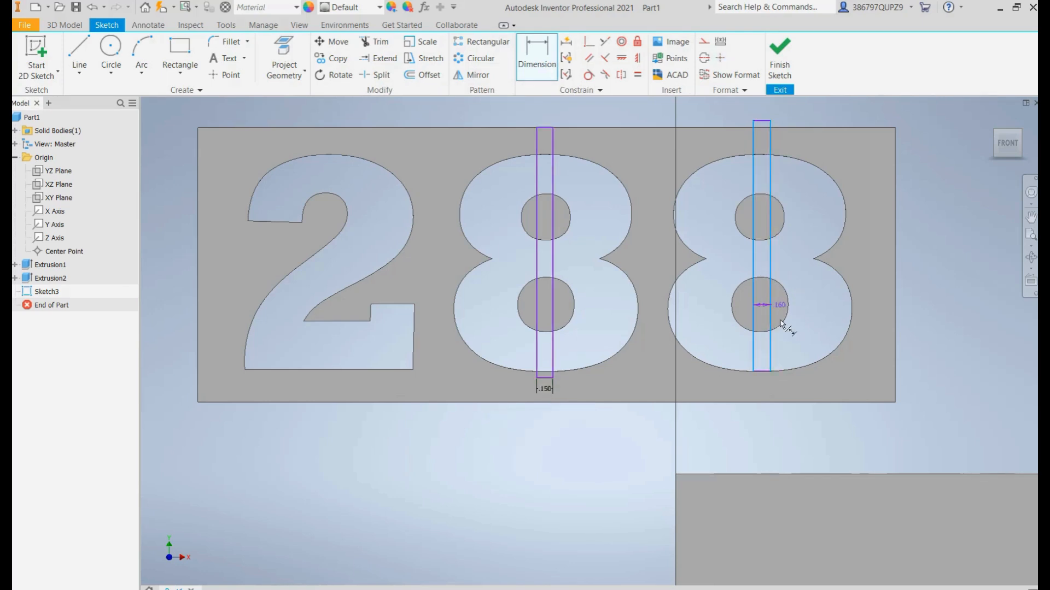
click(762, 395)
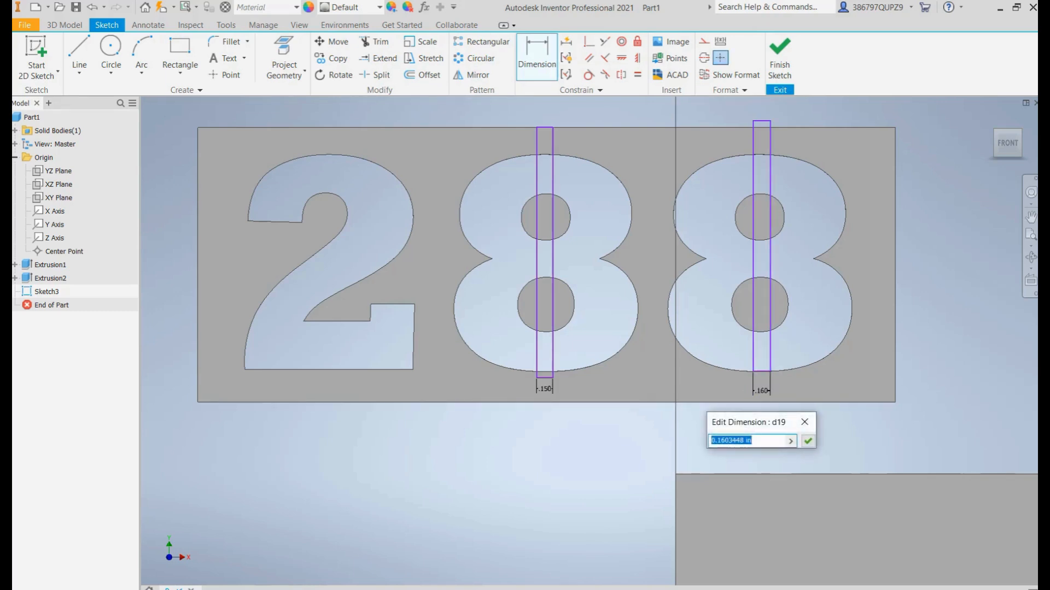
text(15)
key(Return)
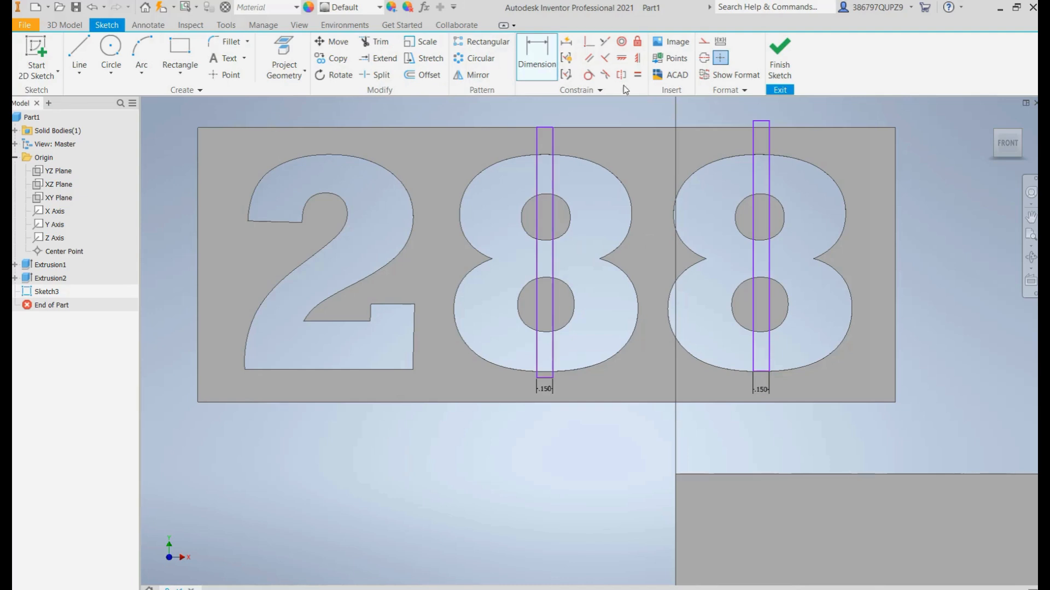
click(534, 62)
right_click(618, 121)
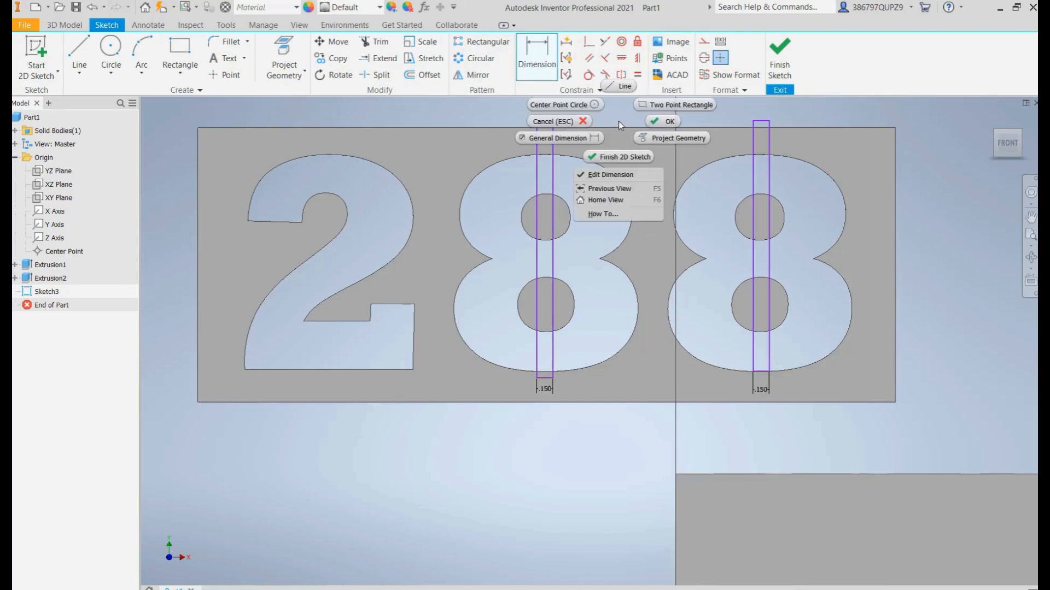
click(557, 122)
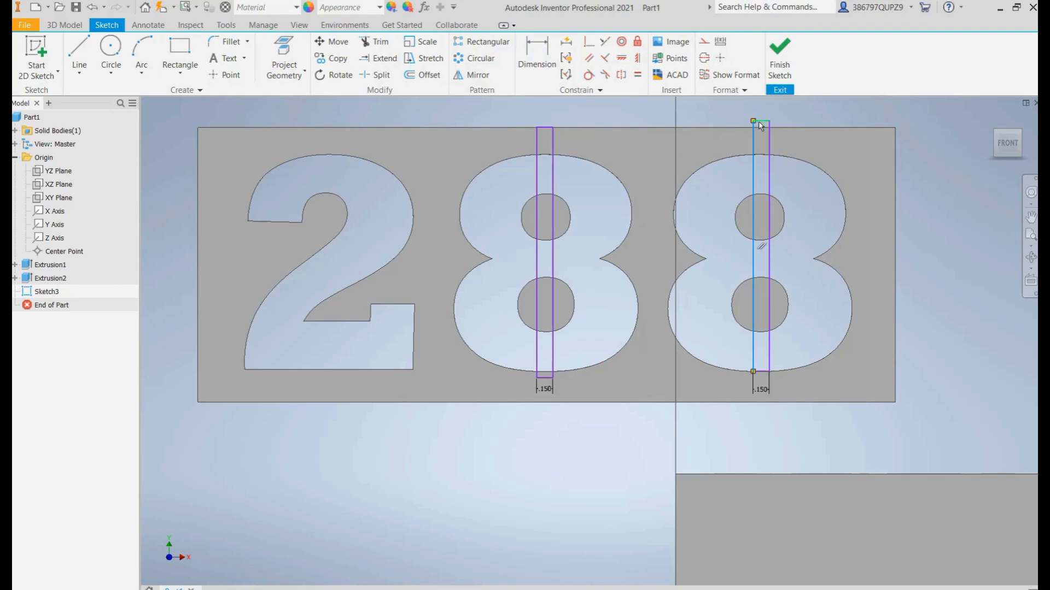
Step: Adjust the ends of both rectangles to lie inside the plate, just beyond the upper and lower edges of the 8 cutouts
click(761, 372)
click(761, 402)
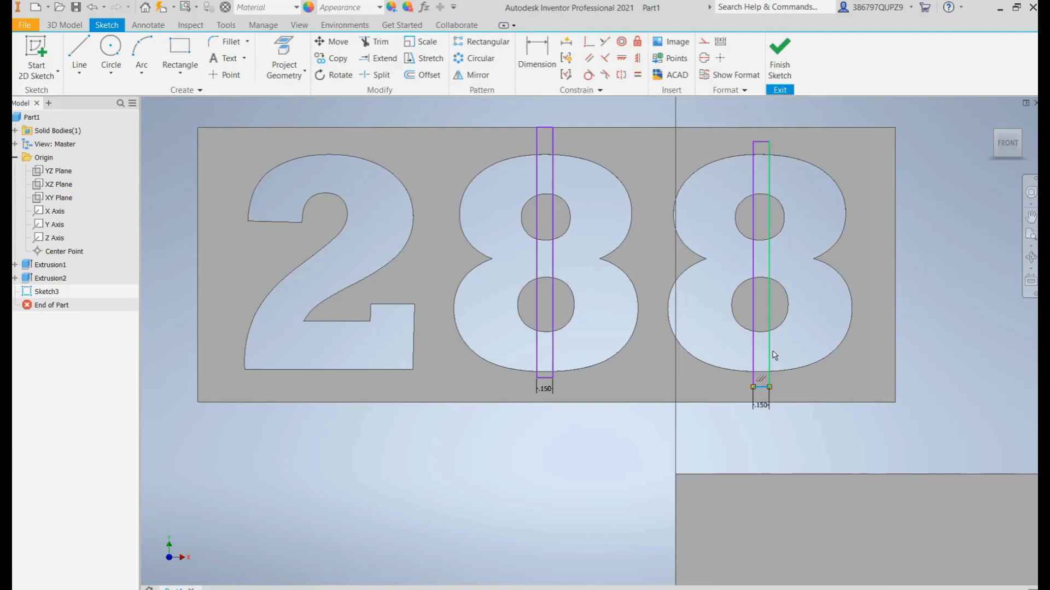
click(545, 128)
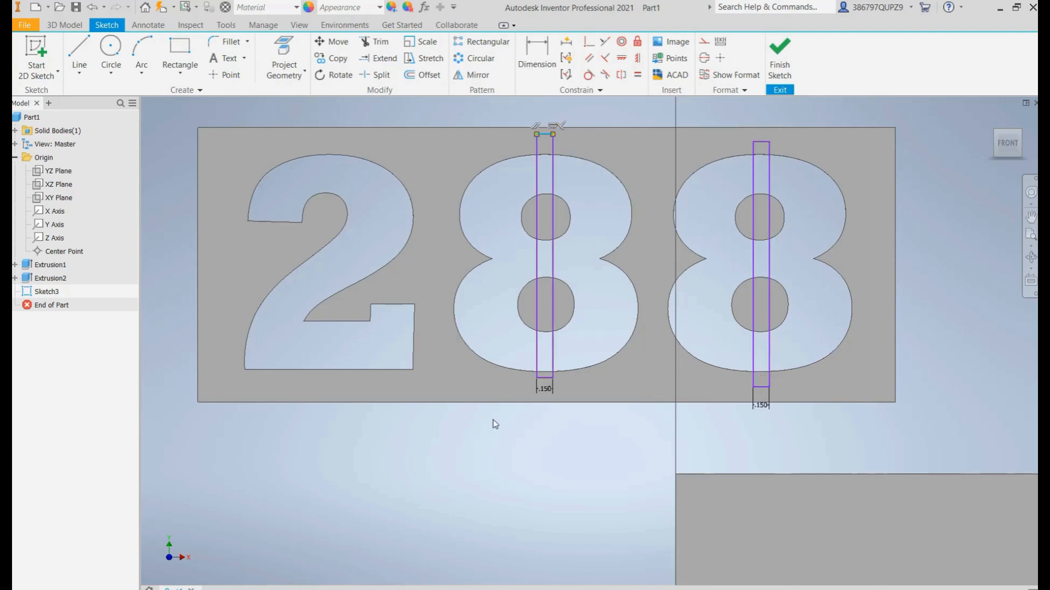
Step: Lower the bottom end of the middle 8's narrow rectangle and shift the rectangle sideways to centre it on the islands
click(546, 386)
click(547, 392)
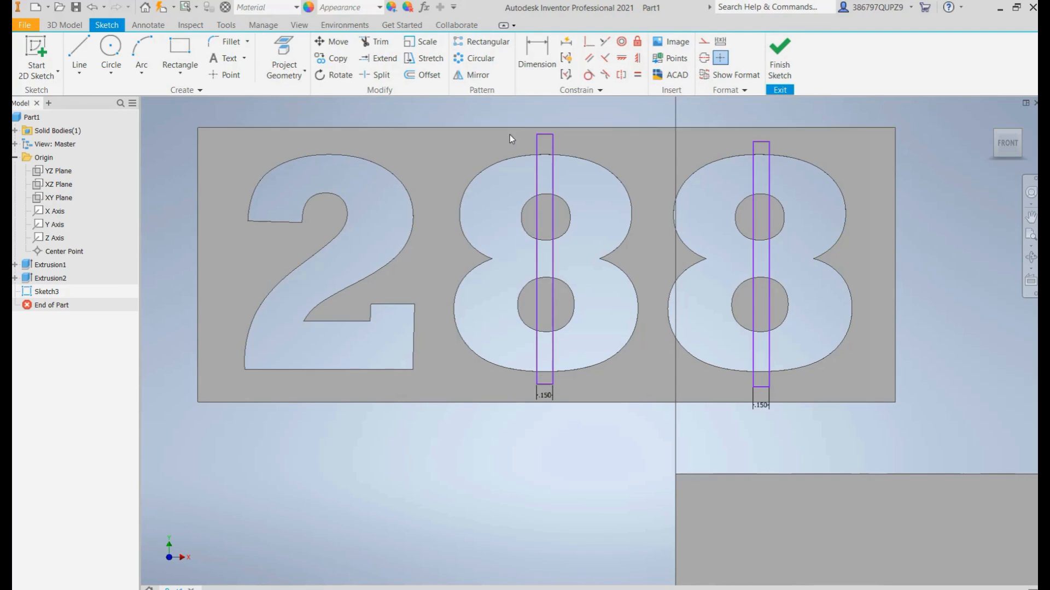
drag(552, 143, 555, 206)
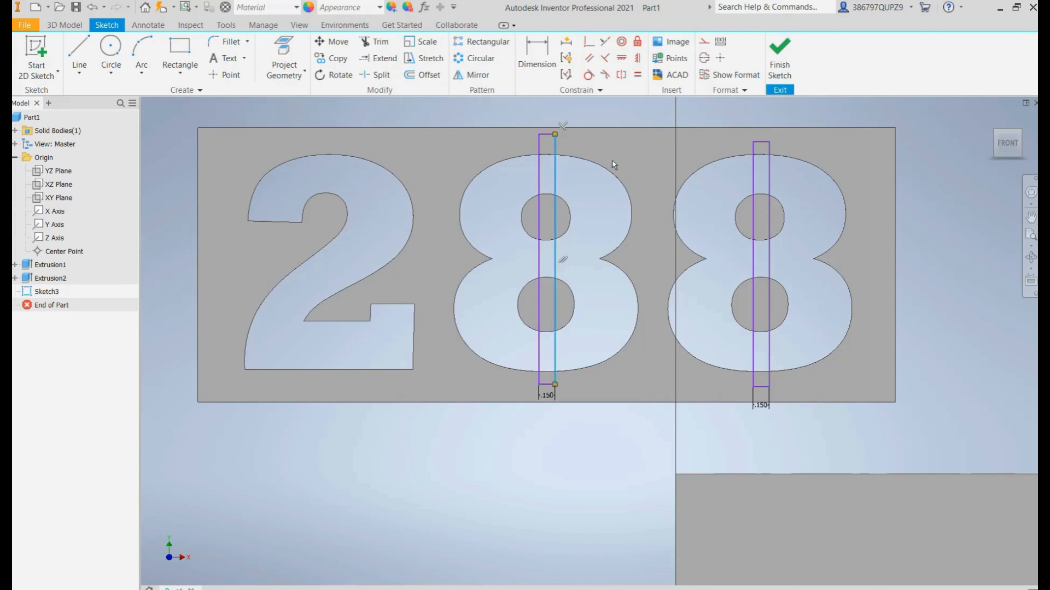
click(659, 215)
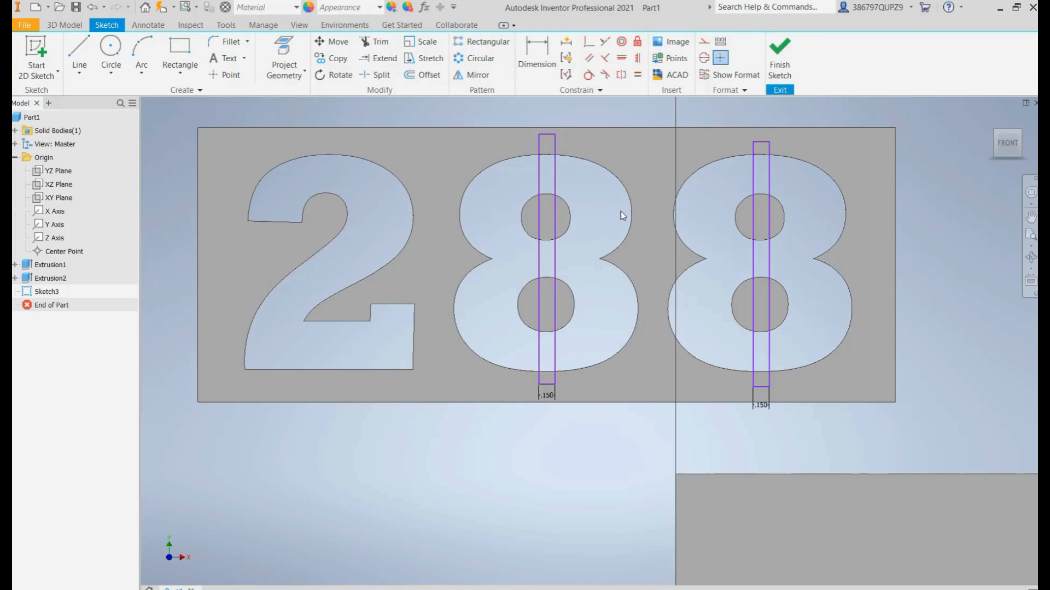
click(539, 291)
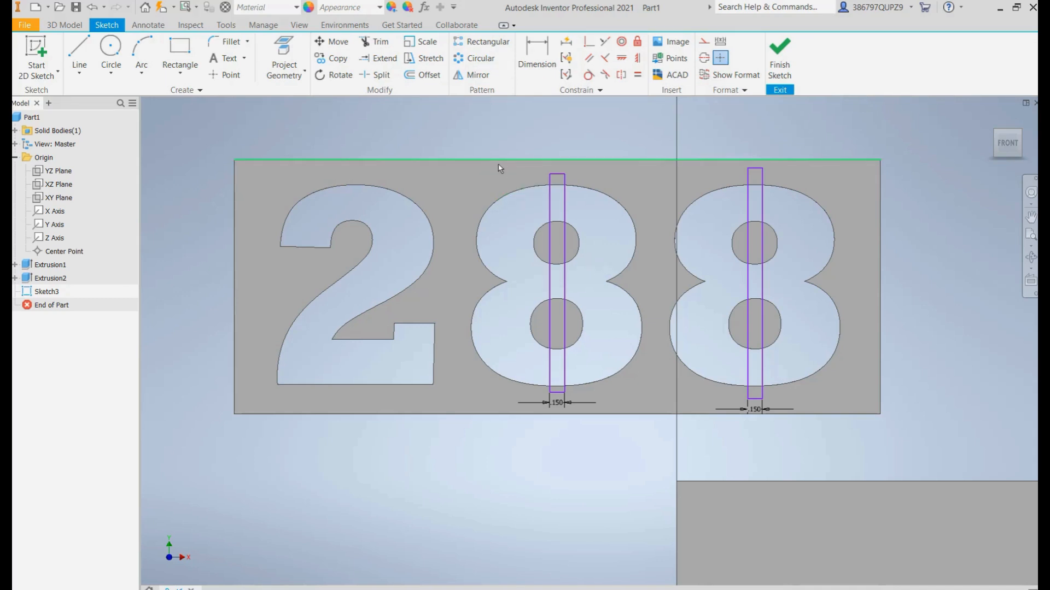
Step: Copy both 0.15 in rectangles with their dimensions and place the copies over the two 8s of the second plate
drag(510, 169, 823, 417)
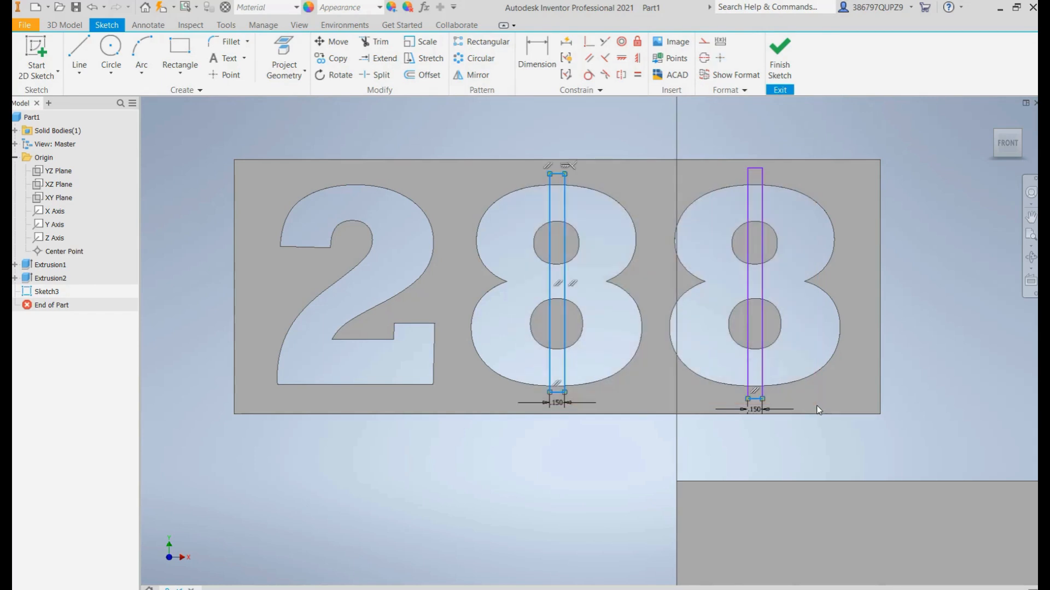
click(672, 173)
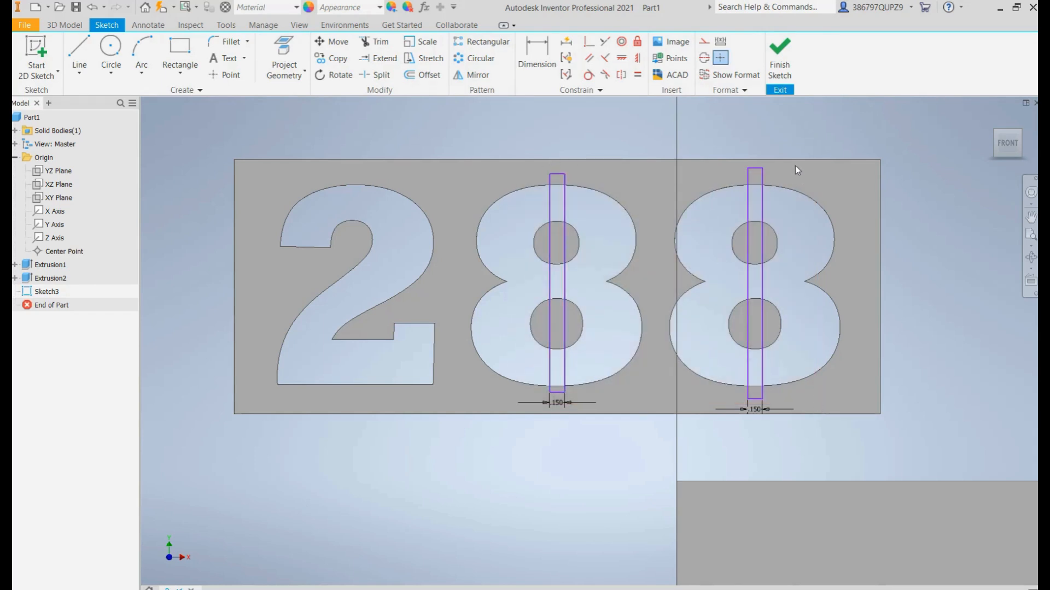
drag(787, 166, 545, 409)
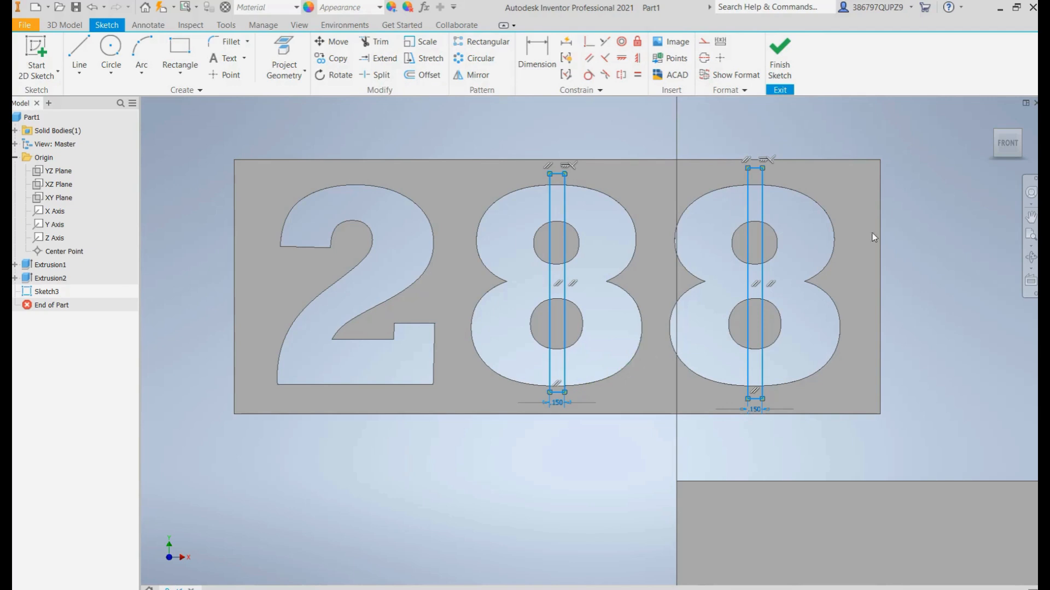
scroll(685, 326, down, 1)
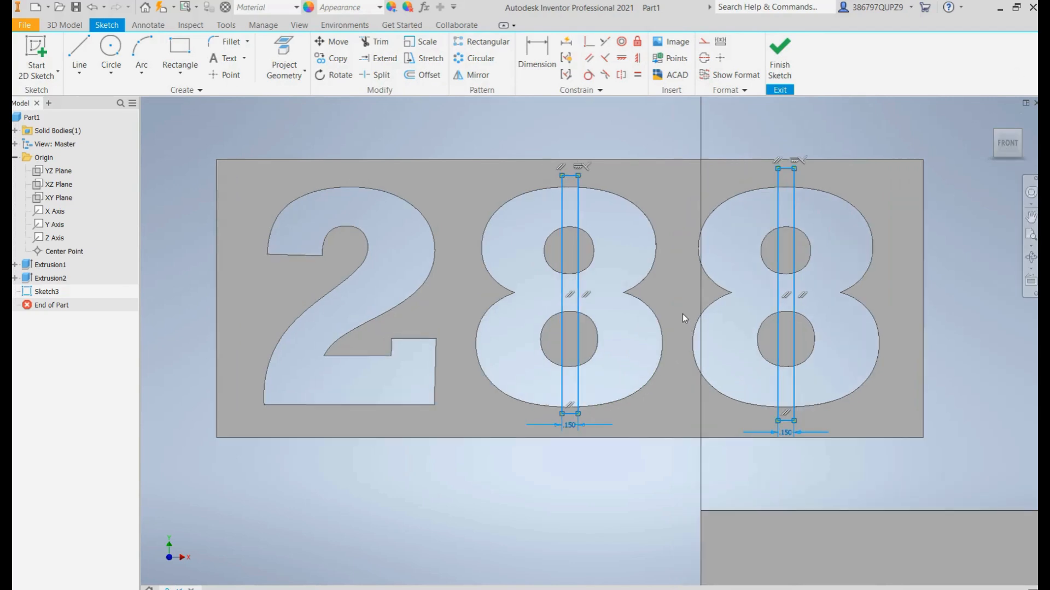
scroll(696, 284, down, 2)
scroll(696, 284, up, 5)
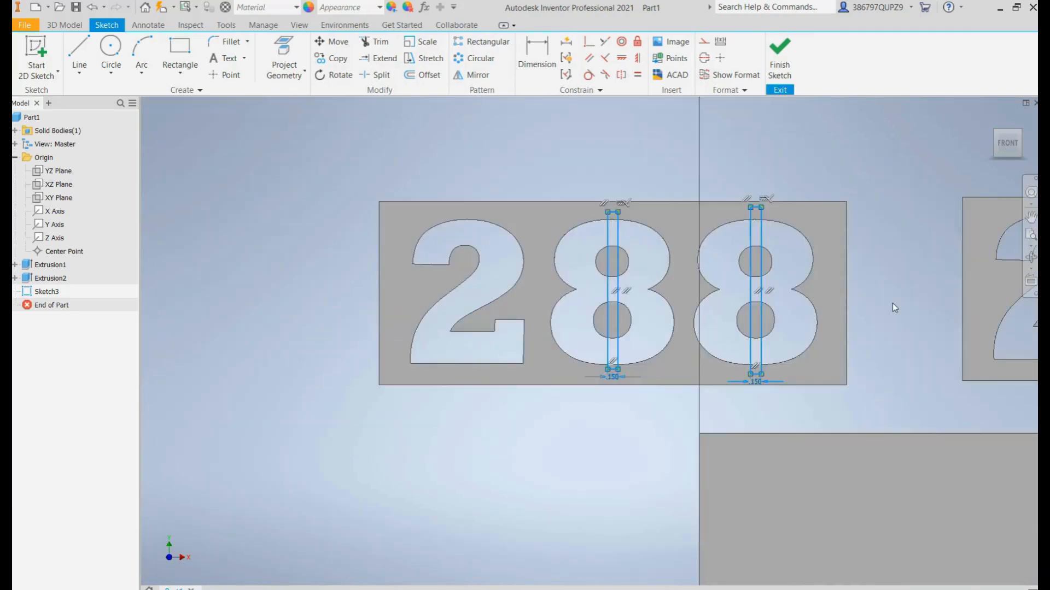
scroll(892, 303, up, 5)
scroll(996, 309, down, 10)
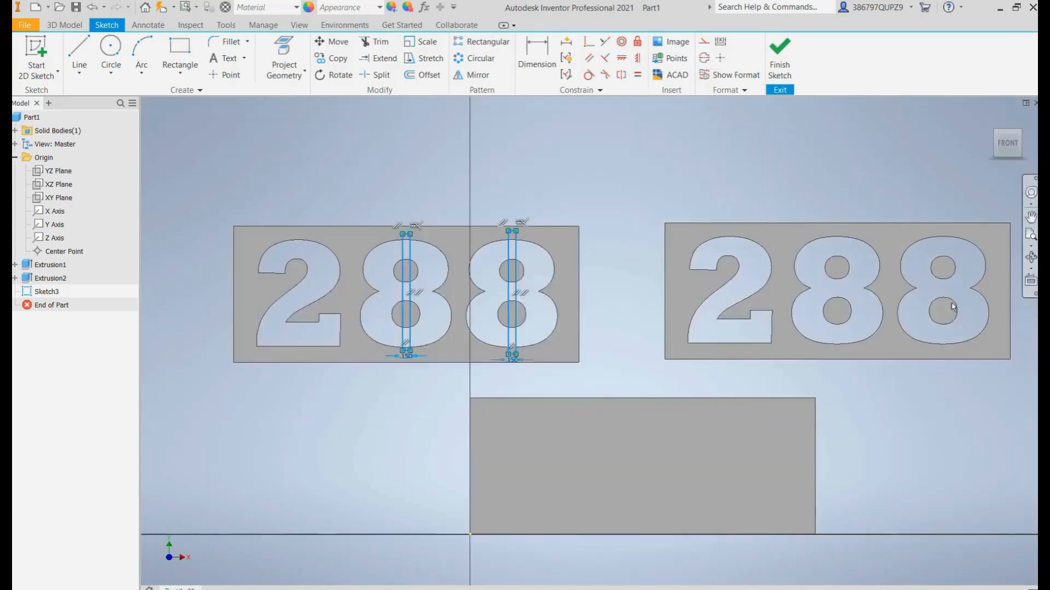
mouse_move(636, 278)
middle_down()
mouse_move(549, 276)
mouse_move(487, 234)
mouse_move(720, 251)
mouse_move(566, 293)
mouse_move(438, 256)
middle_up()
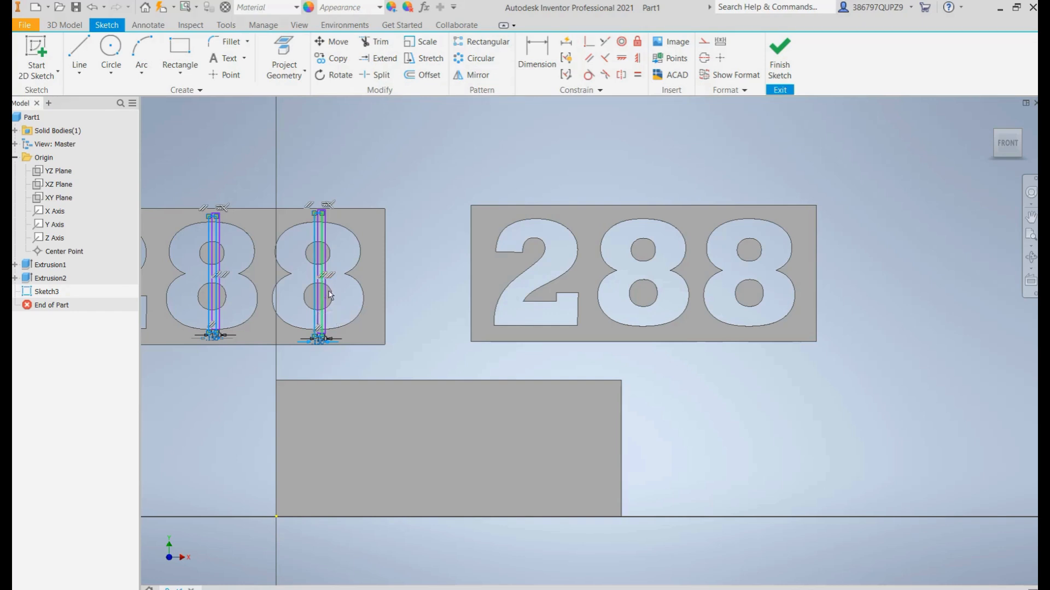
drag(326, 289, 753, 294)
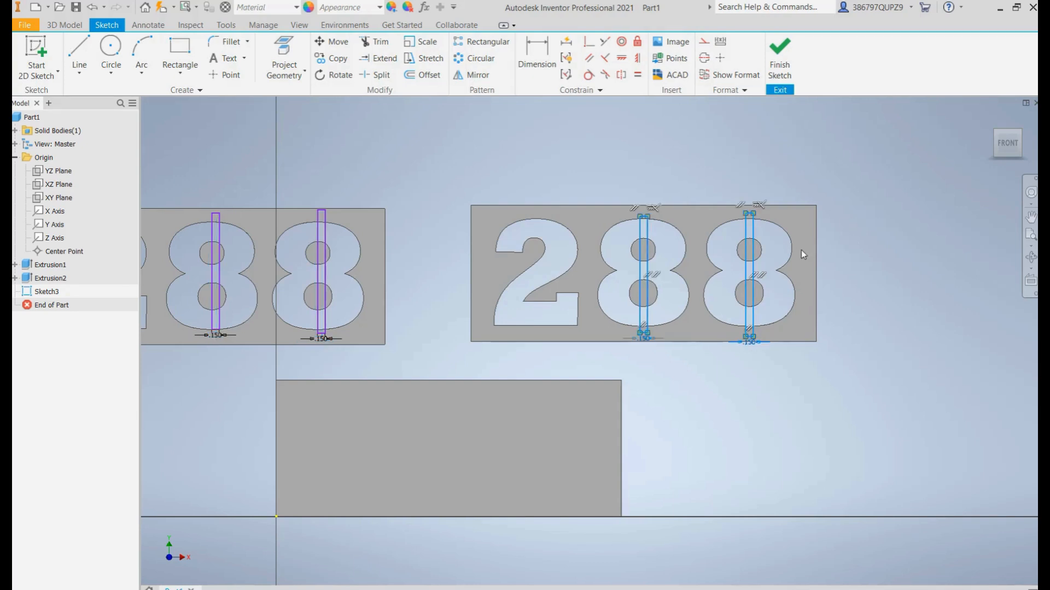
Step: Fine-tune the position of the two copied rectangles so they are centred on the islands of the second plate's 8s
scroll(756, 277, down, 3)
scroll(735, 269, up, 4)
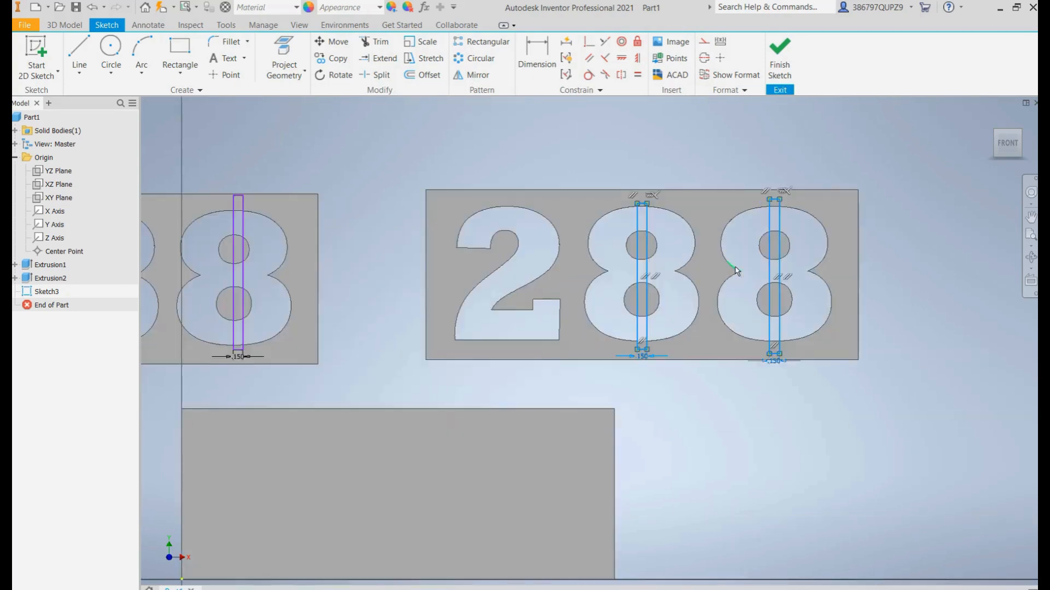
scroll(736, 269, up, 5)
scroll(735, 269, down, 2)
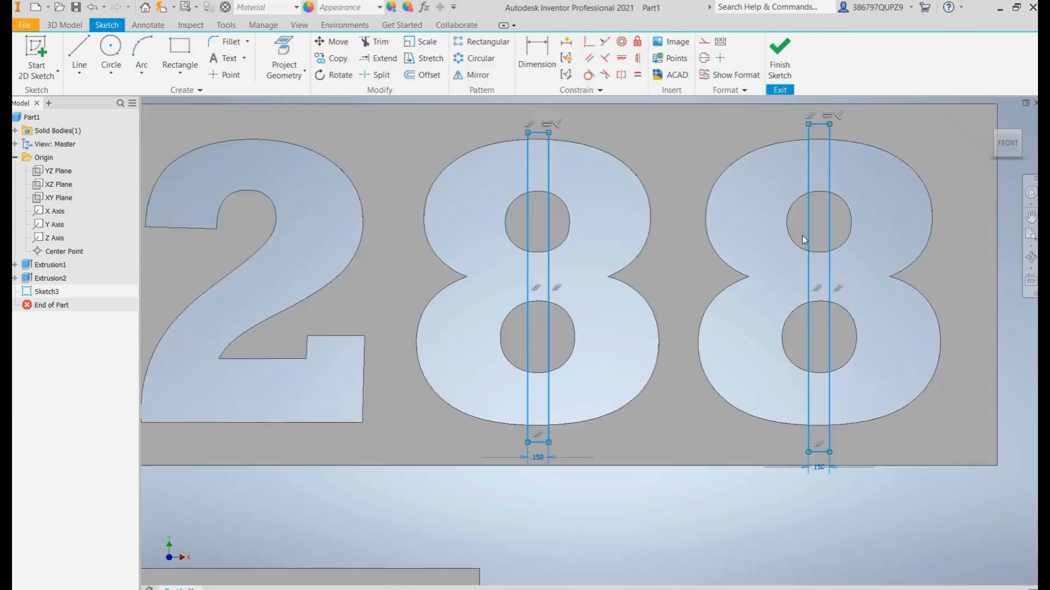
drag(829, 265, 832, 266)
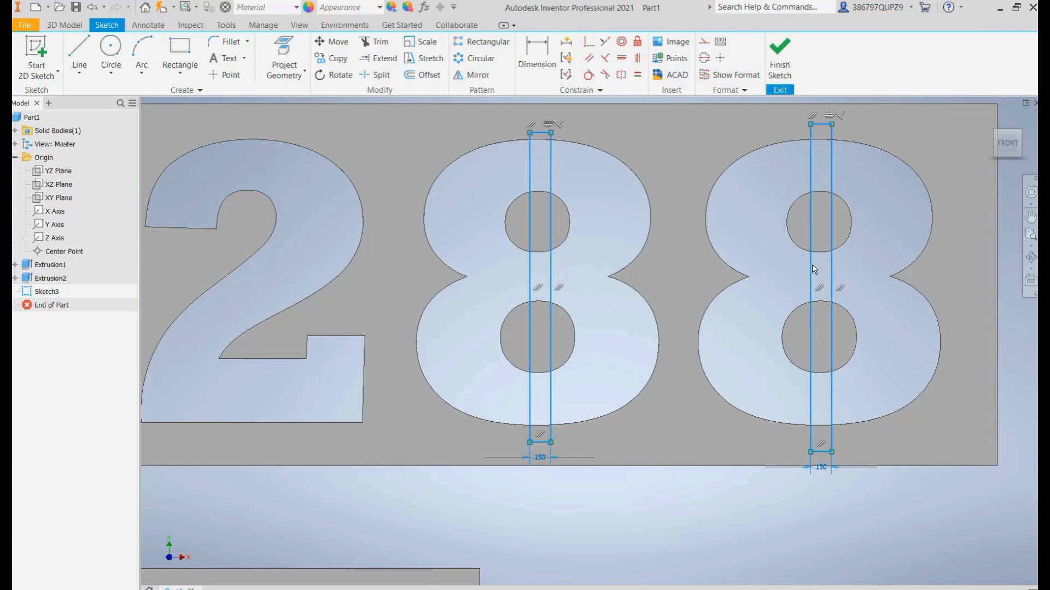
key(ctrl+z)
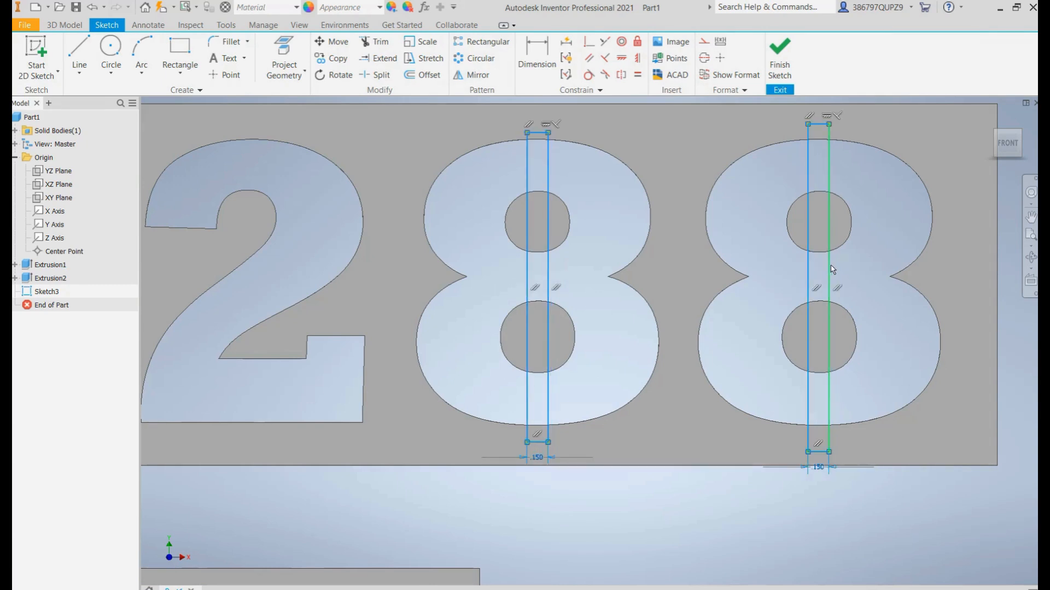
drag(831, 266, 831, 266)
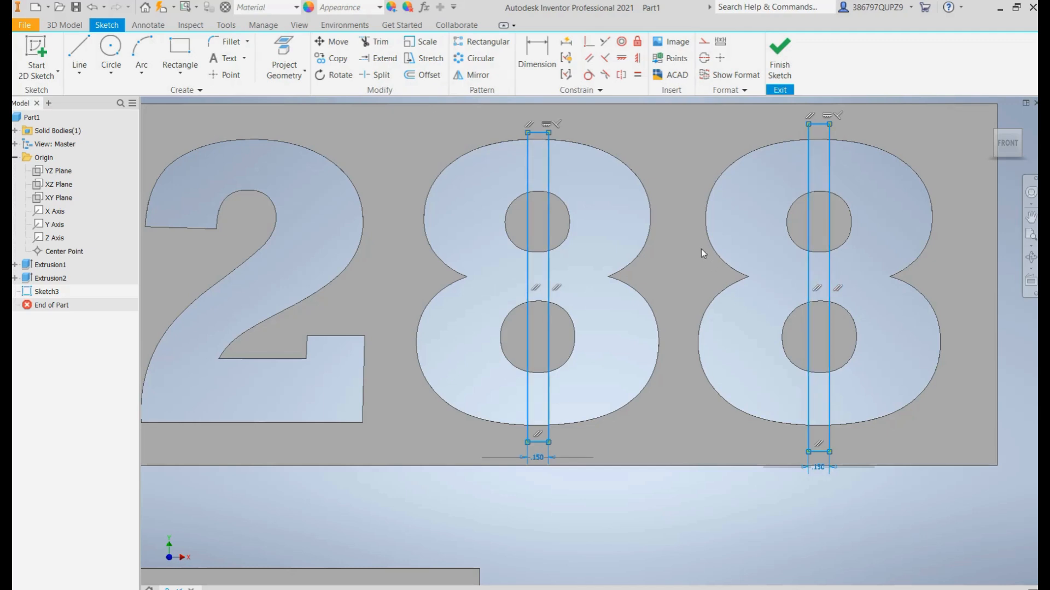
click(679, 268)
Step: Move both rectangles on the first plate together so they are centred on the 8s' islands, and finish the sketch
scroll(644, 273, down, 5)
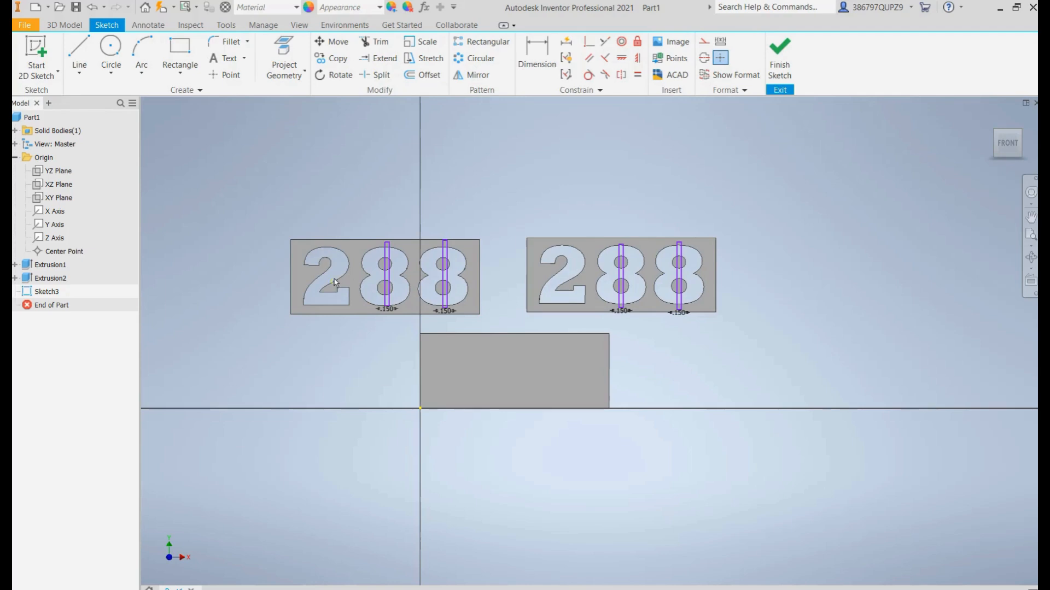
scroll(335, 279, up, 5)
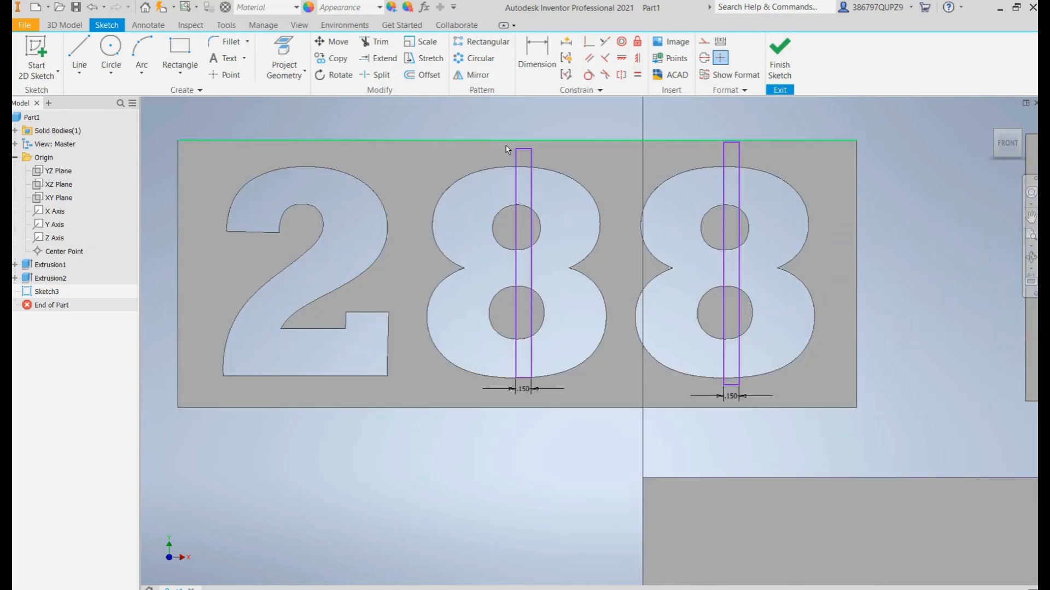
drag(818, 394, 402, 149)
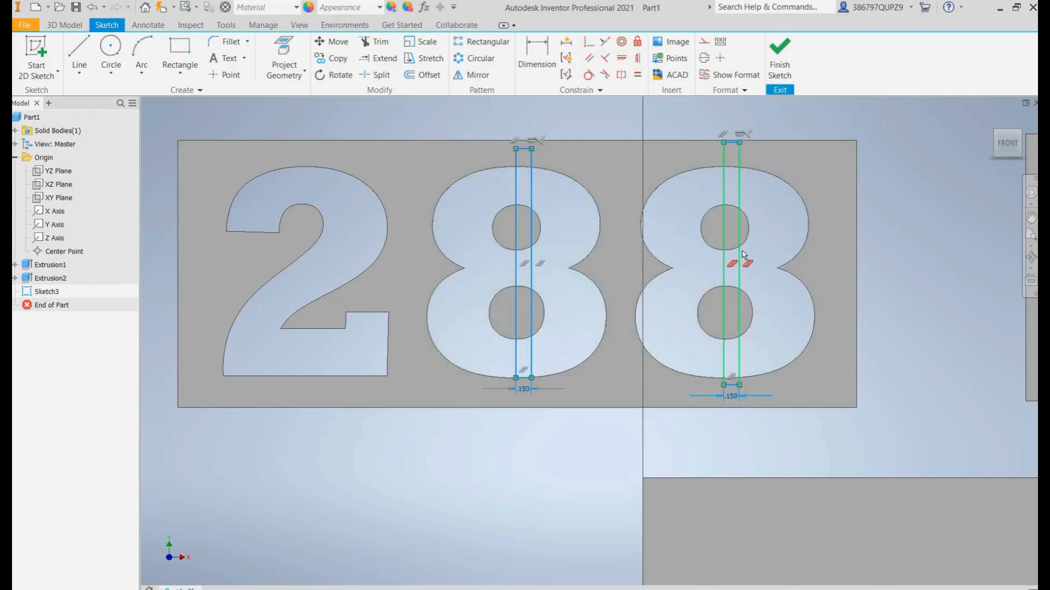
drag(739, 251, 733, 256)
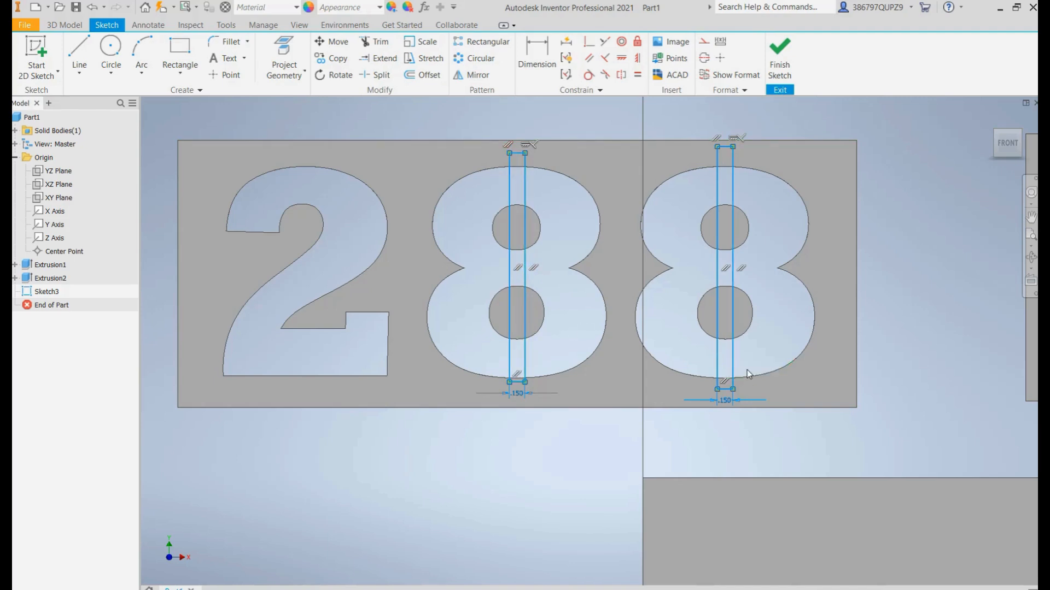
click(831, 283)
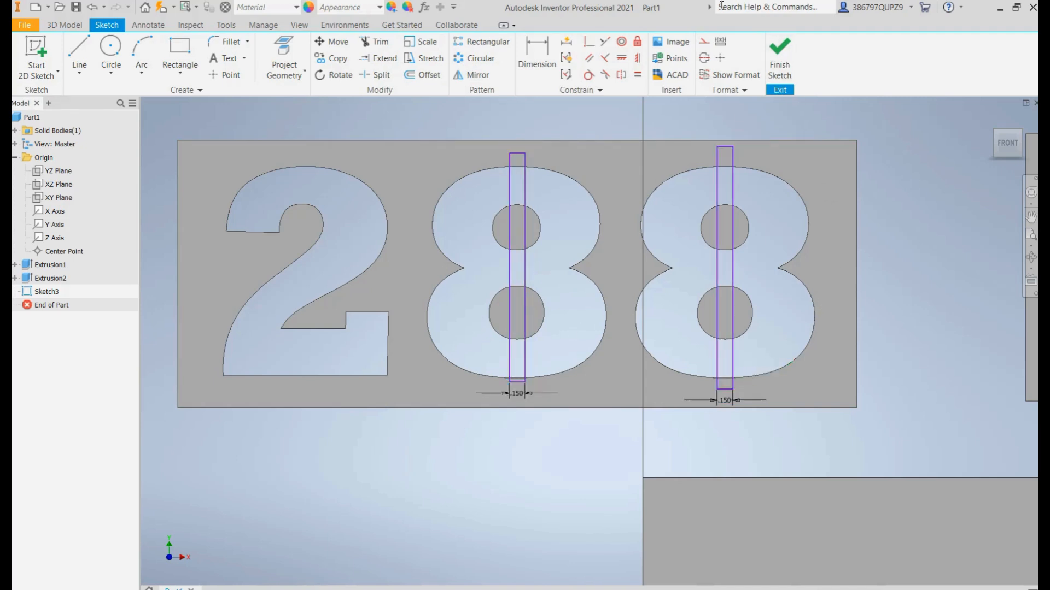
click(781, 70)
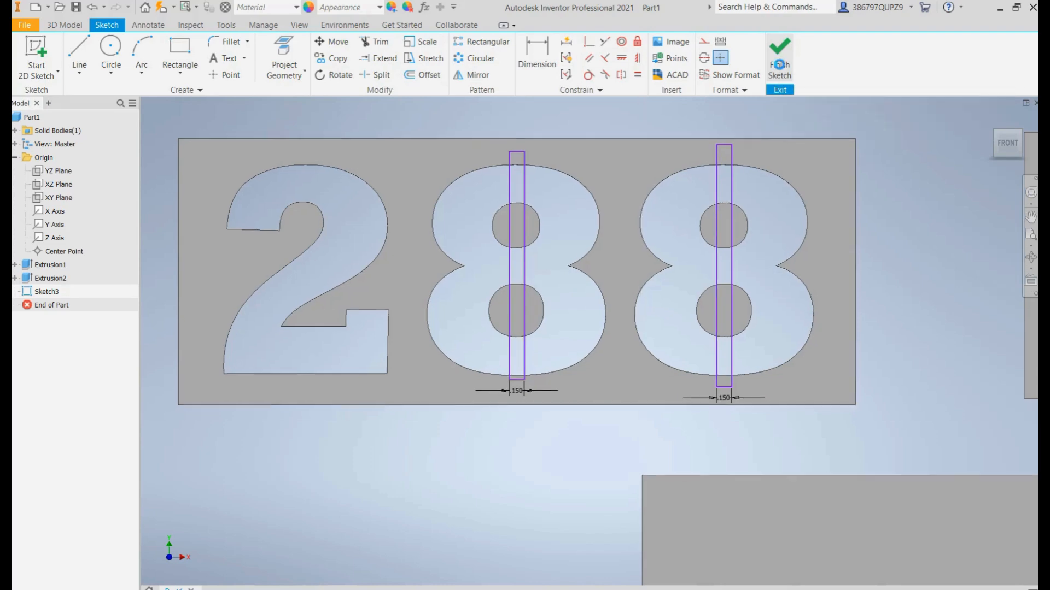
Step: Extrude all four narrow rectangles 0.25 in into the plates with the direction flipped and Join, and return to the front view
click(1007, 144)
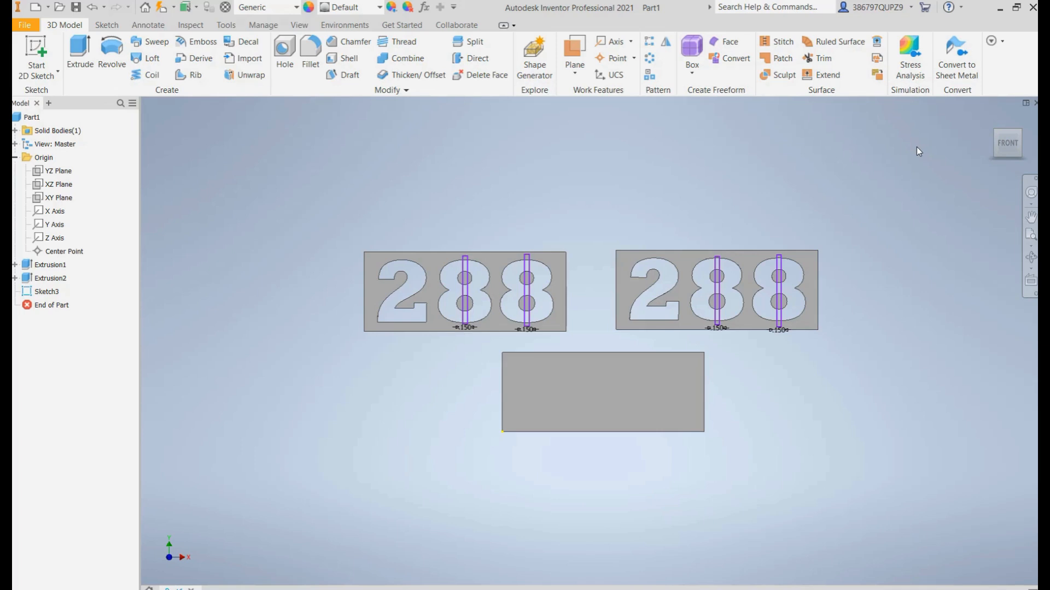
click(1020, 133)
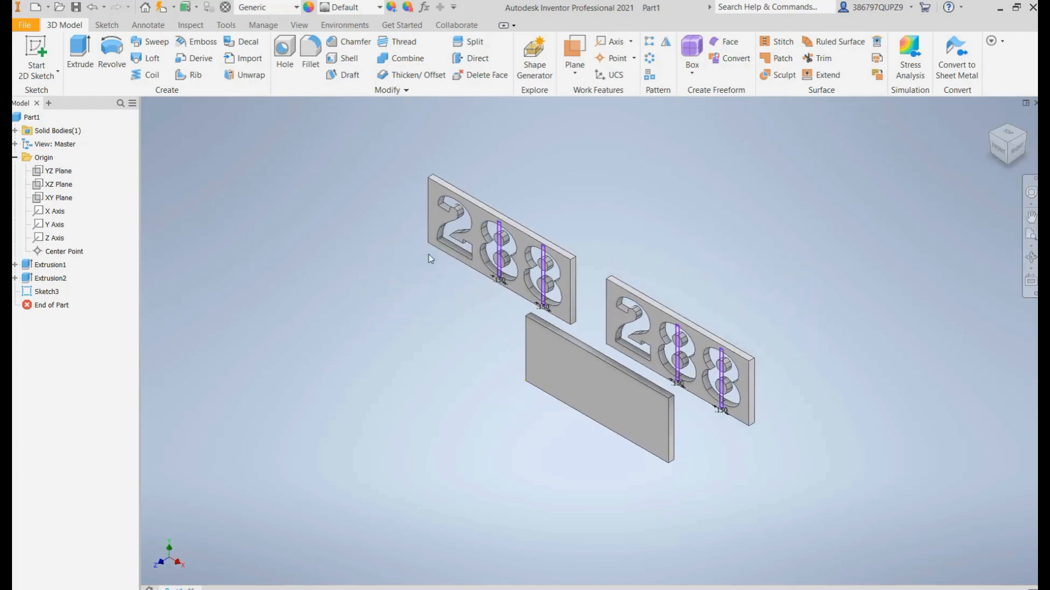
click(81, 53)
click(499, 257)
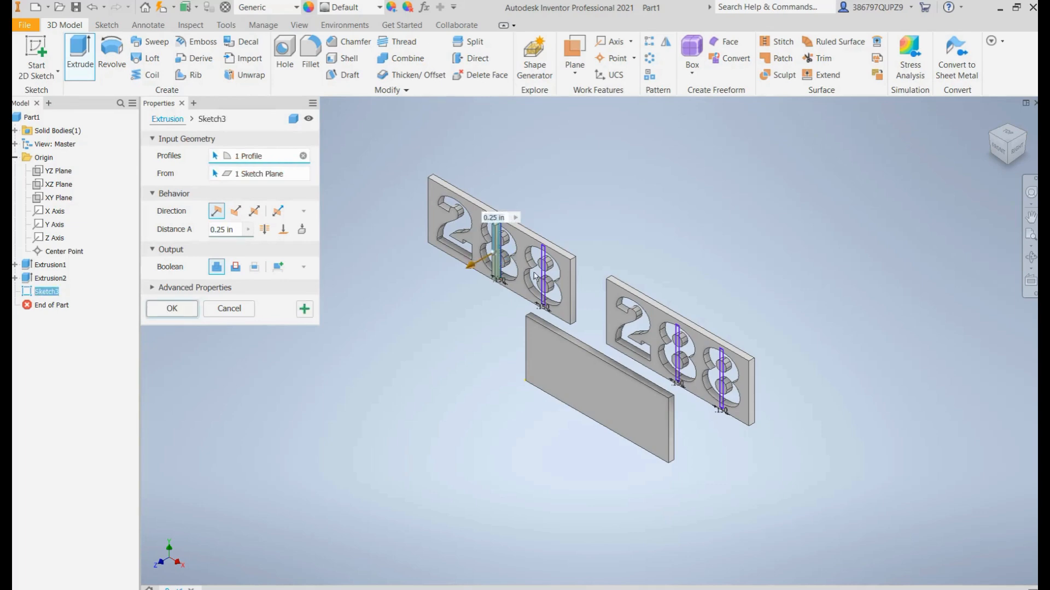
click(542, 276)
click(677, 358)
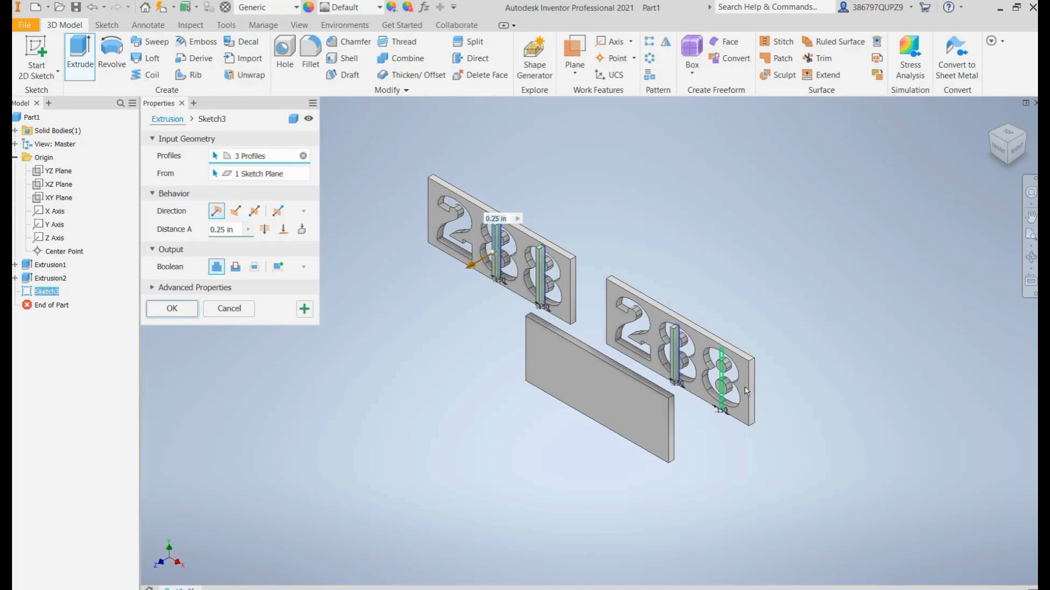
click(724, 392)
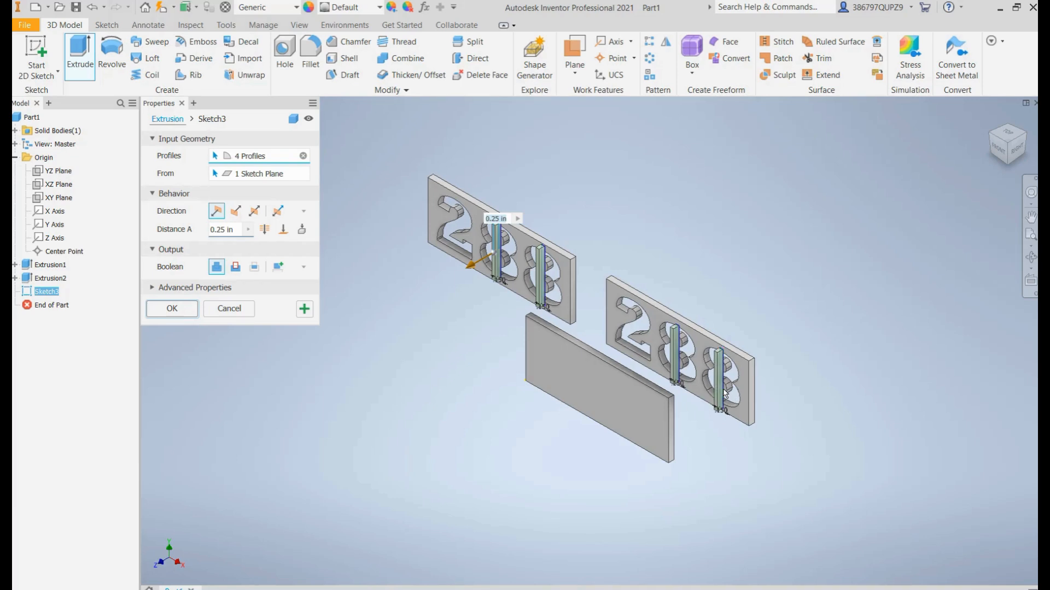
click(234, 214)
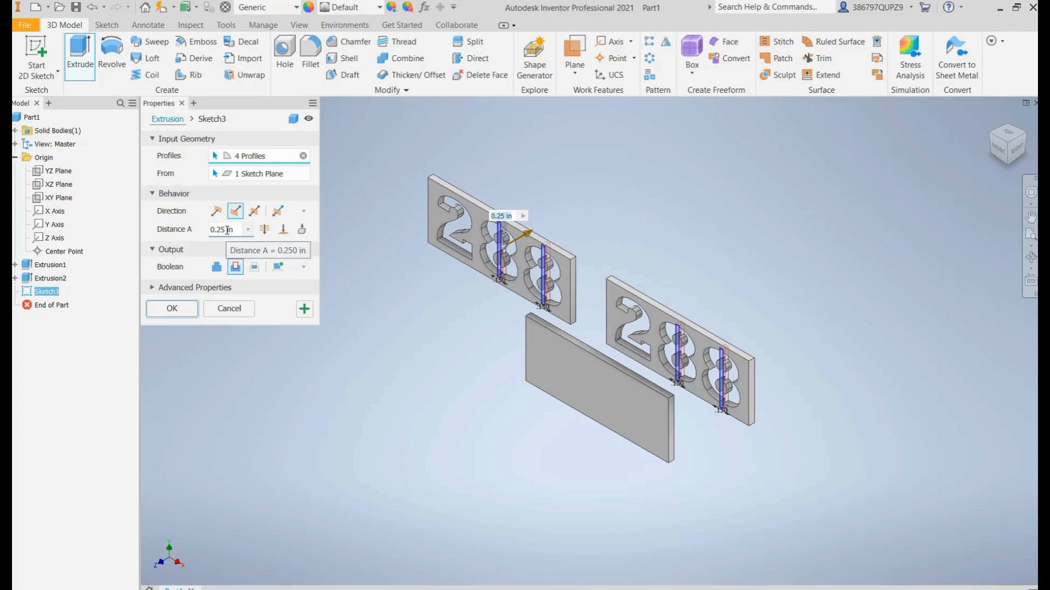
click(216, 267)
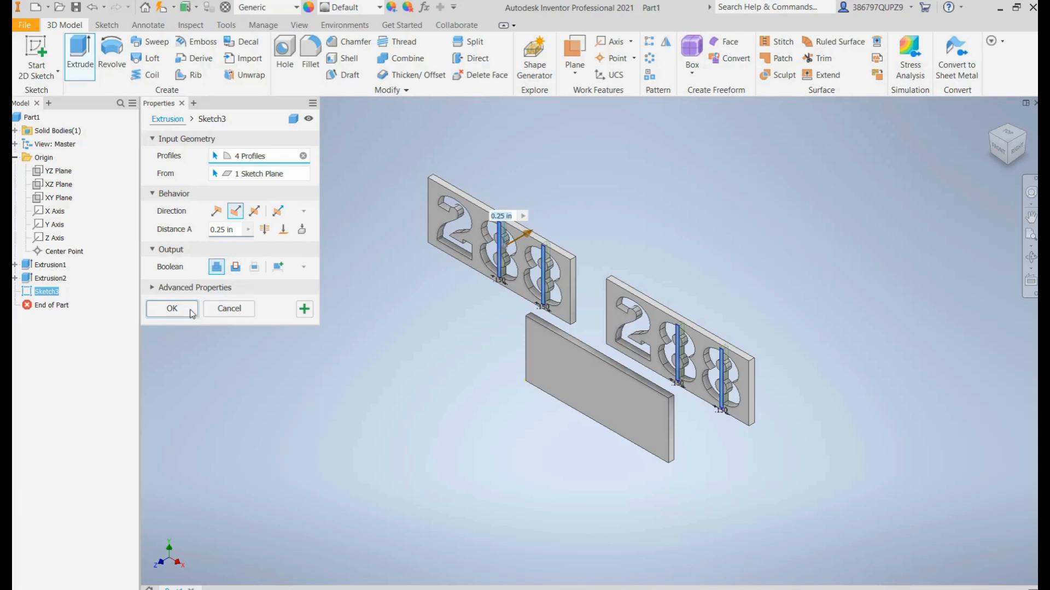
click(172, 309)
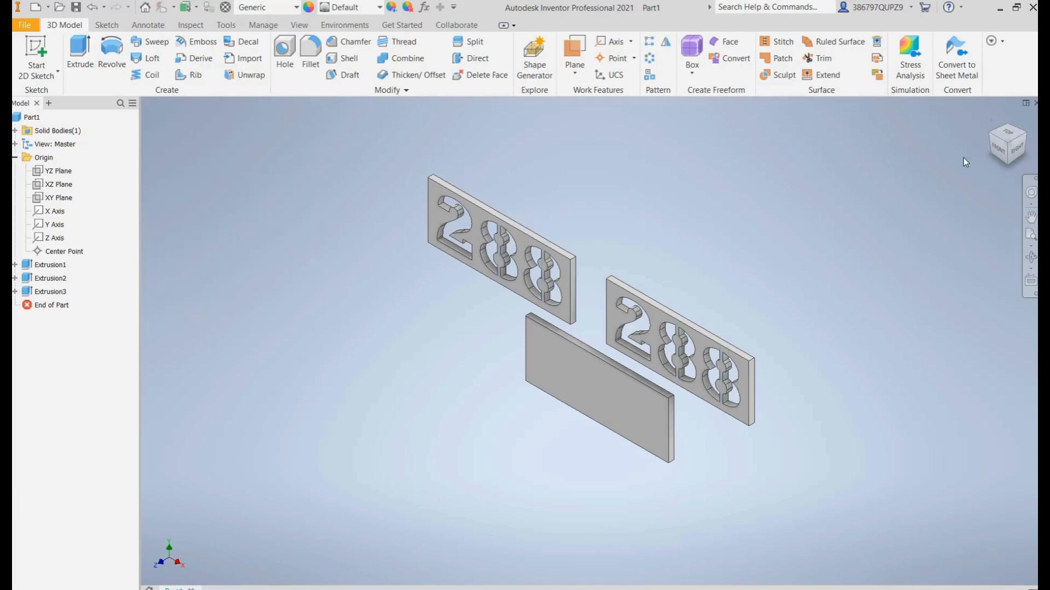
click(999, 152)
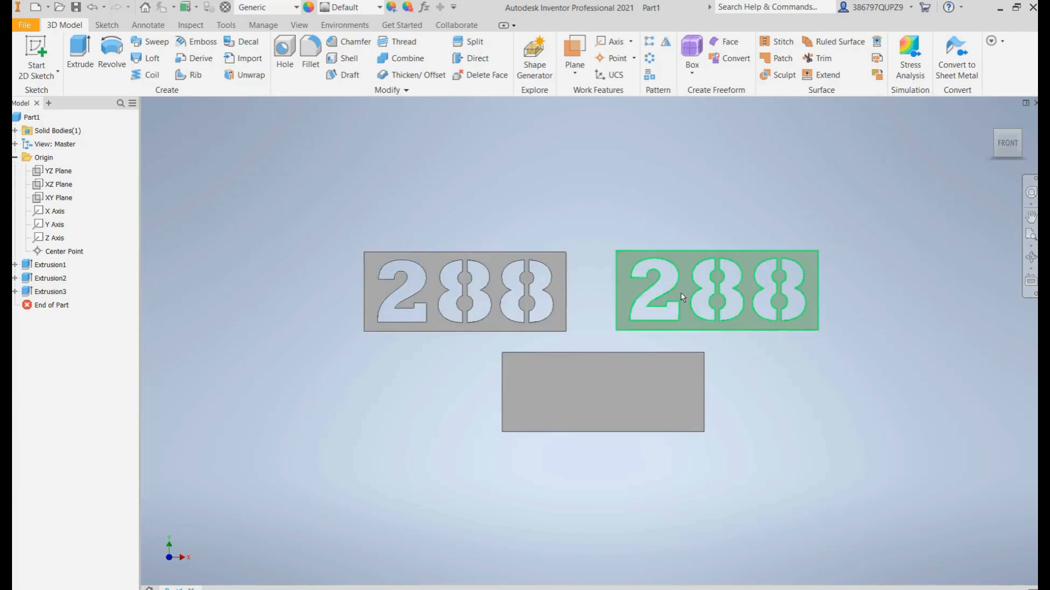
drag(322, 192, 365, 218)
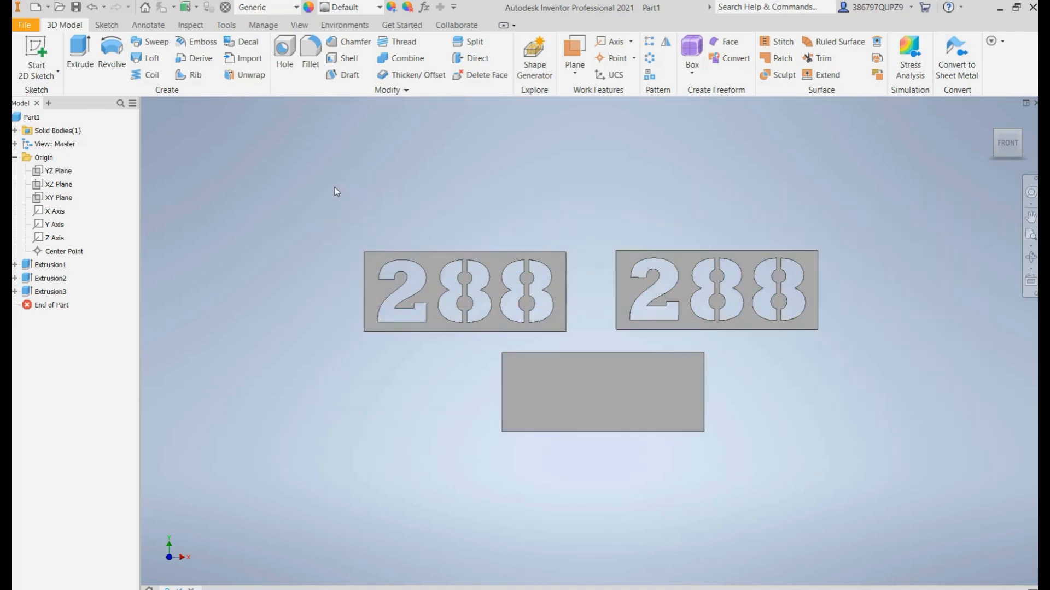